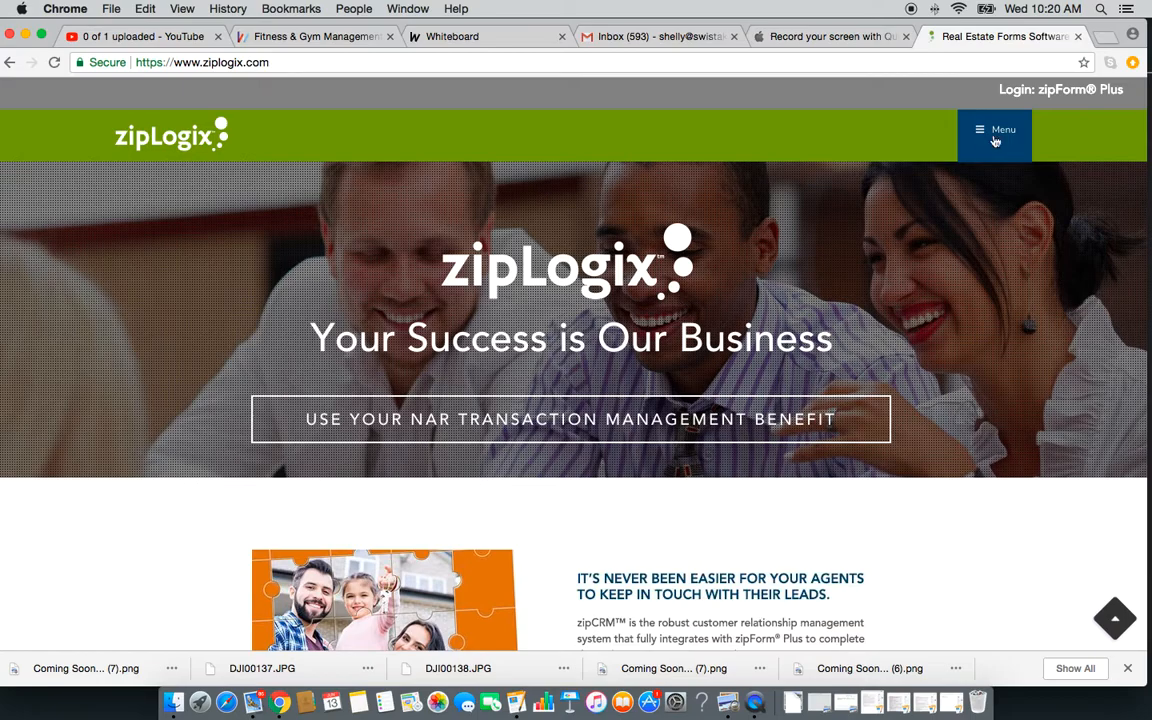
- Sign in to zipForm Plus with the saved credentials and skip the expiring-libraries notice
{"action": "left_click", "coordinate": [1077, 92]}
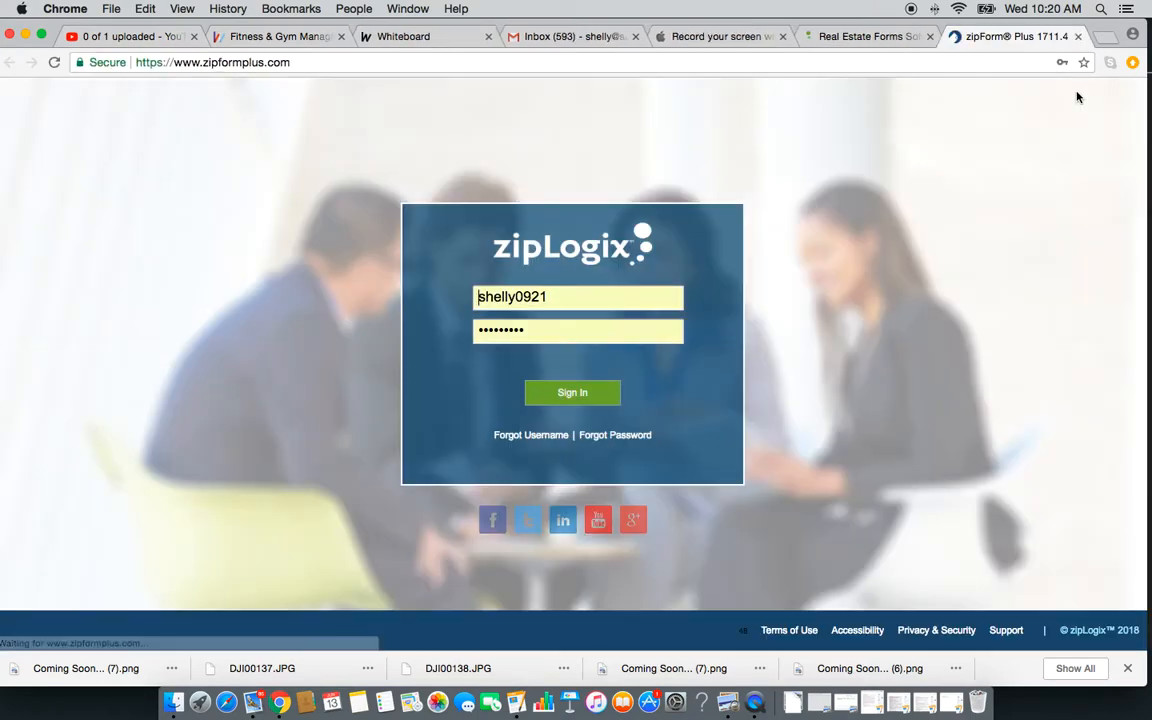
{"action": "left_click", "coordinate": [556, 398]}
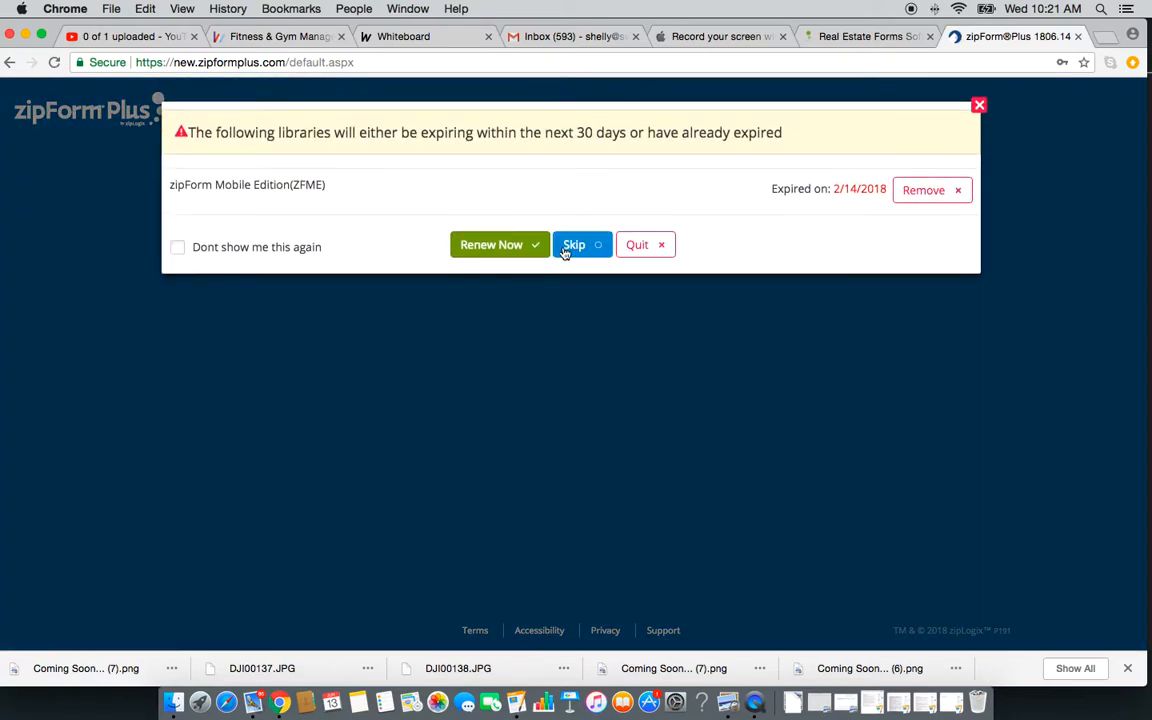
{"action": "left_click", "coordinate": [566, 254]}
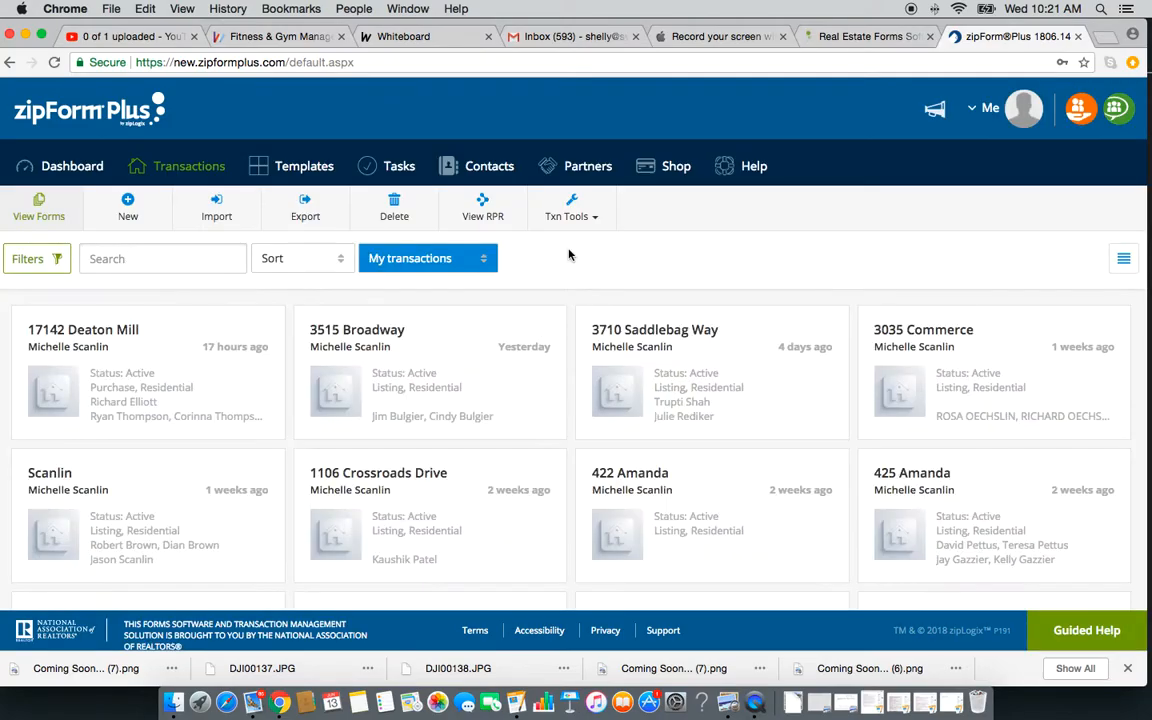
- Delete the existing "Residential Listing Example" template from the templates collection
{"action": "scroll", "coordinate": [318, 458], "scroll_direction": "down", "scroll_amount": 10}
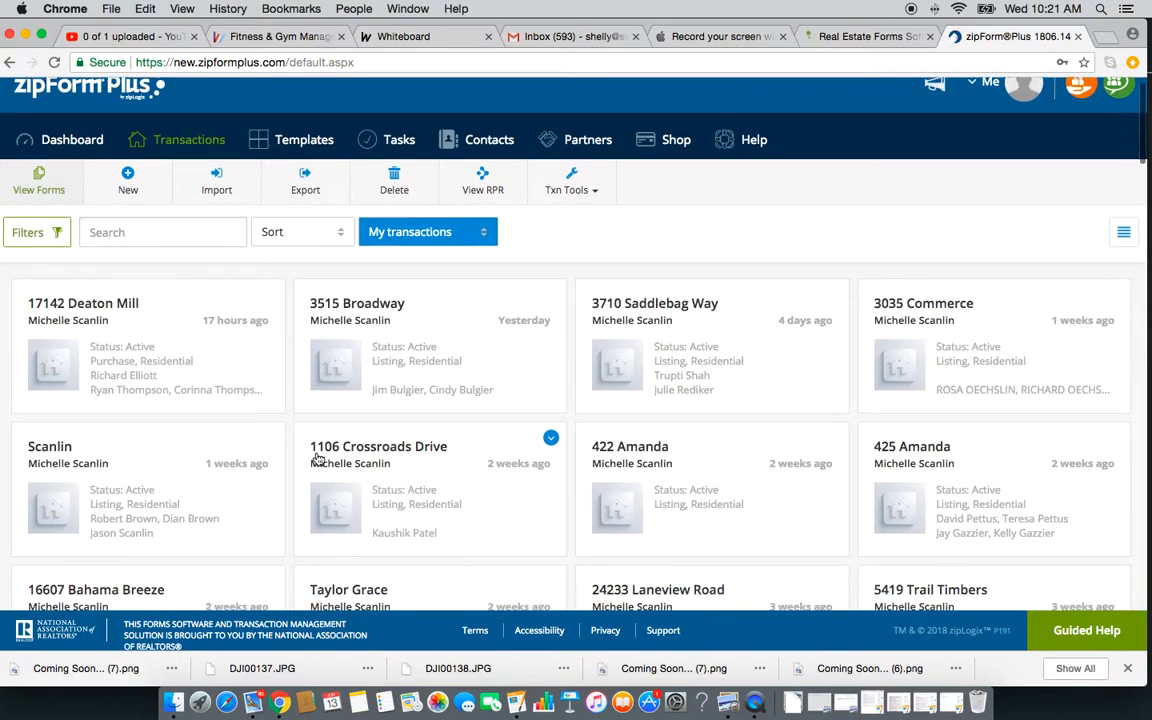
{"action": "scroll", "coordinate": [318, 458], "scroll_direction": "up", "scroll_amount": 10}
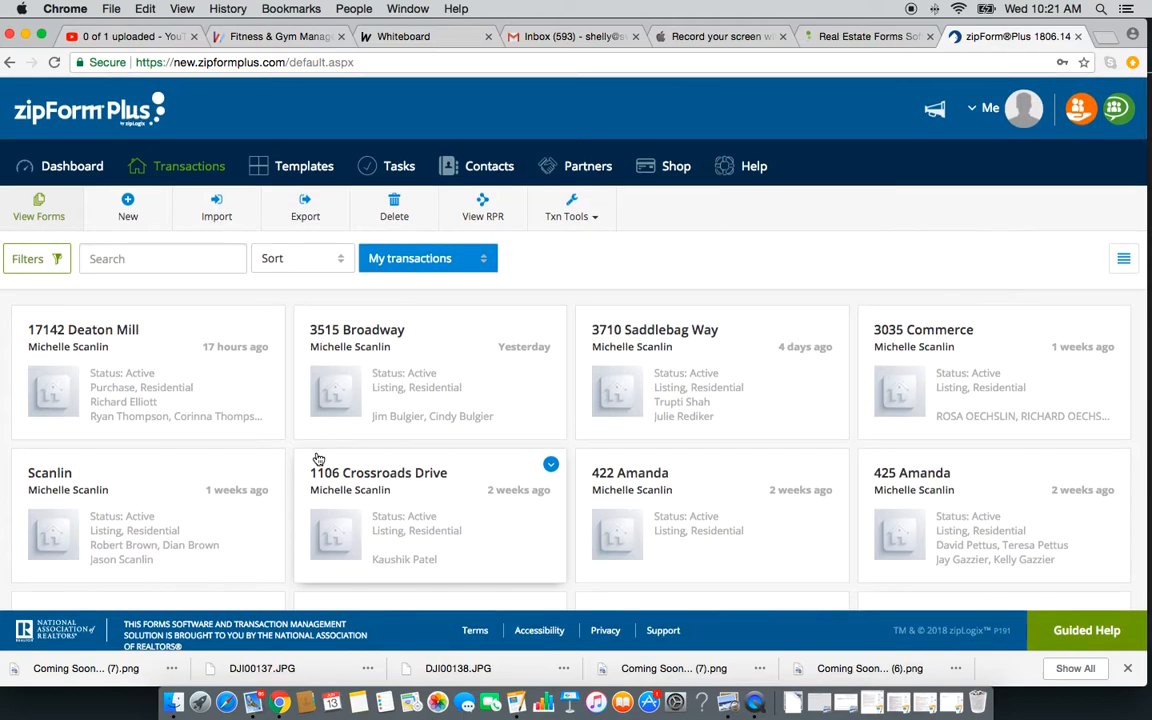
{"action": "left_click", "coordinate": [268, 171]}
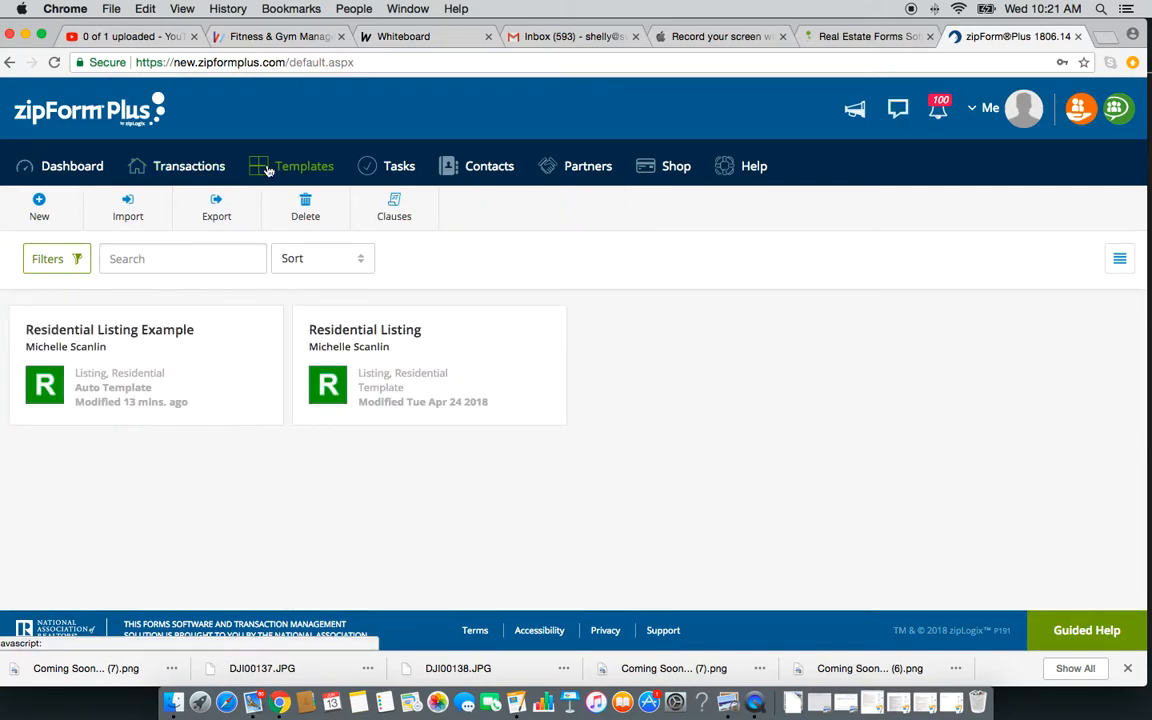
{"action": "left_click", "coordinate": [270, 322]}
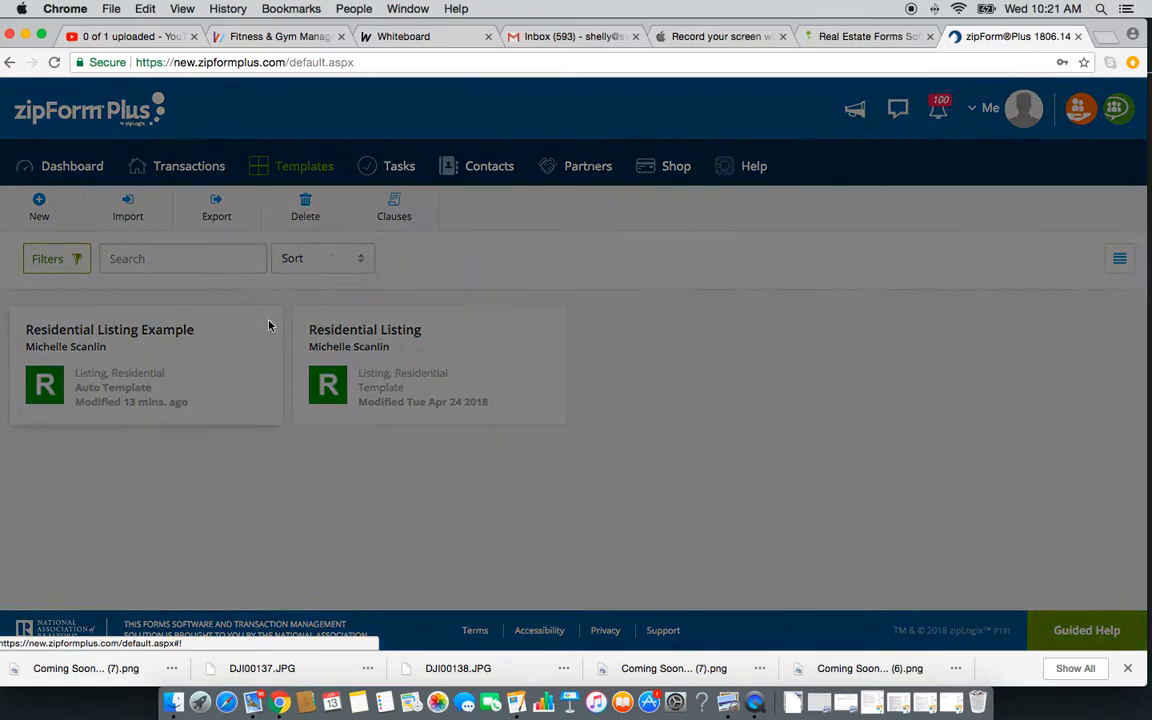
{"action": "left_click", "coordinate": [690, 219]}
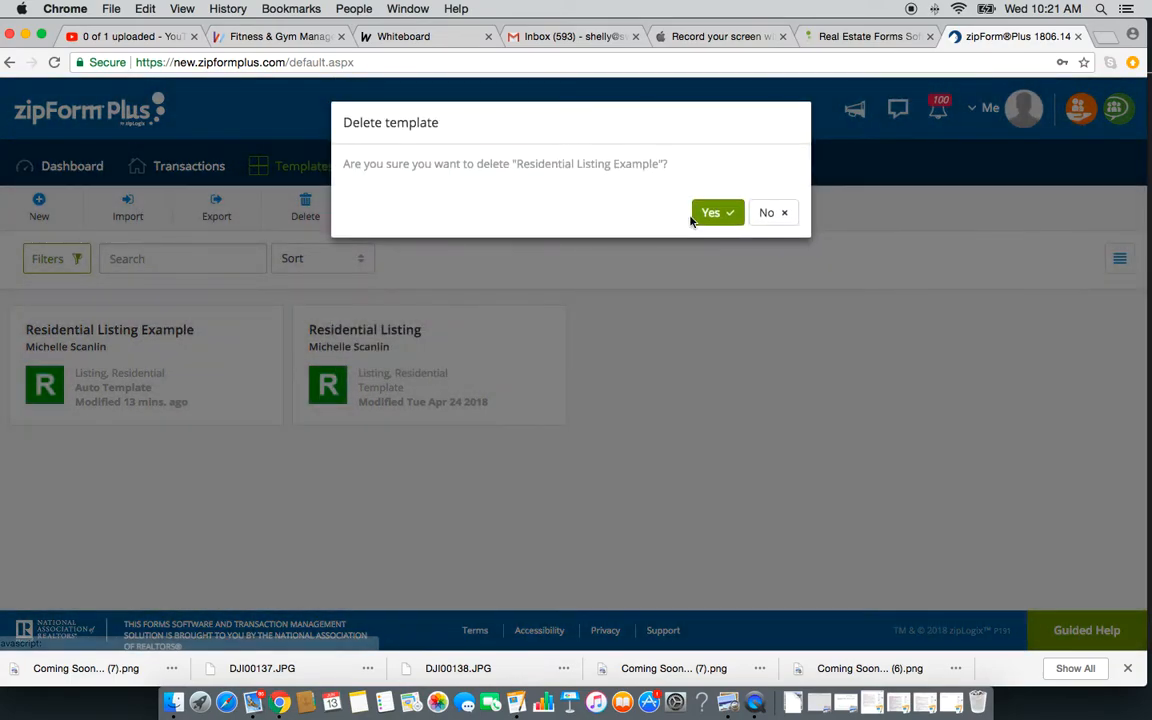
{"action": "left_click", "coordinate": [716, 214]}
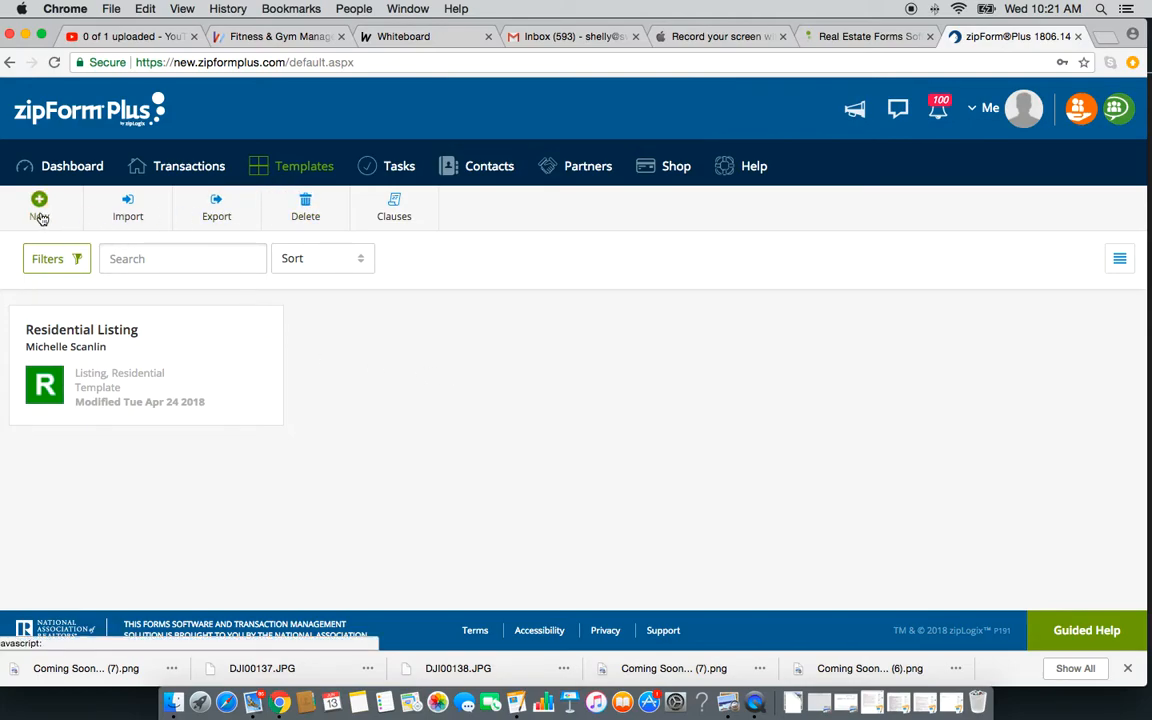
- Create a listing template named "Residential Listing Example" with property type Residential, automatically applied to Listing/Residential new transactions
{"action": "left_click", "coordinate": [40, 212]}
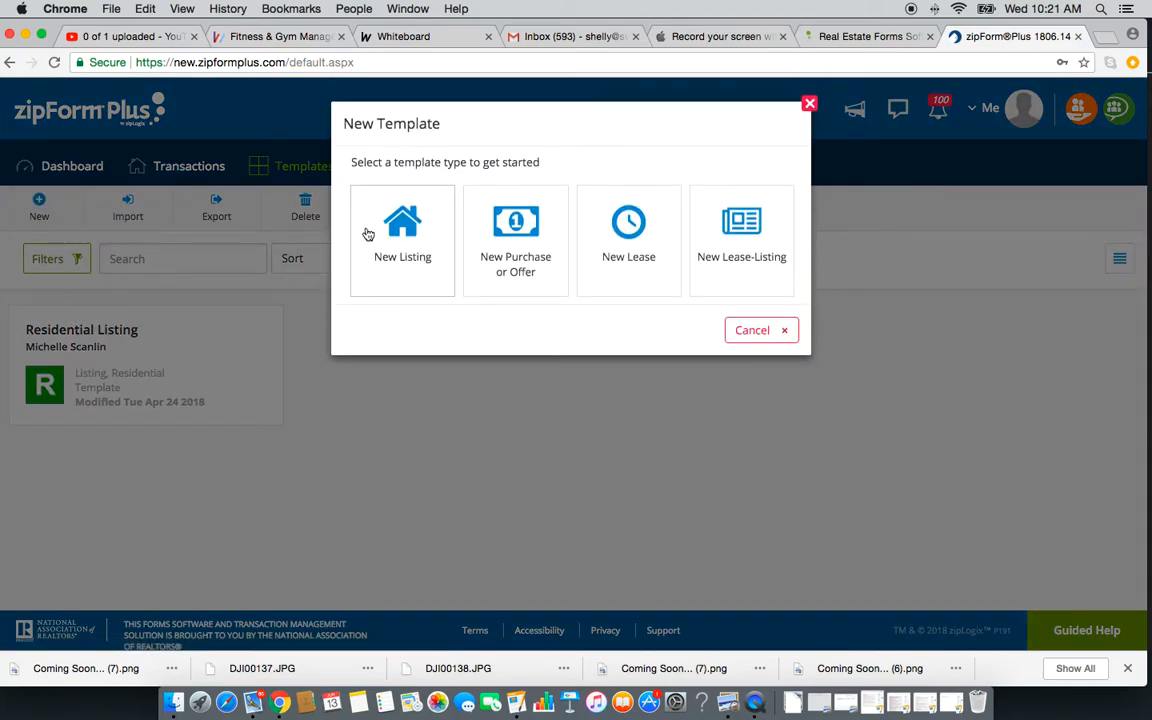
{"action": "left_click", "coordinate": [403, 250]}
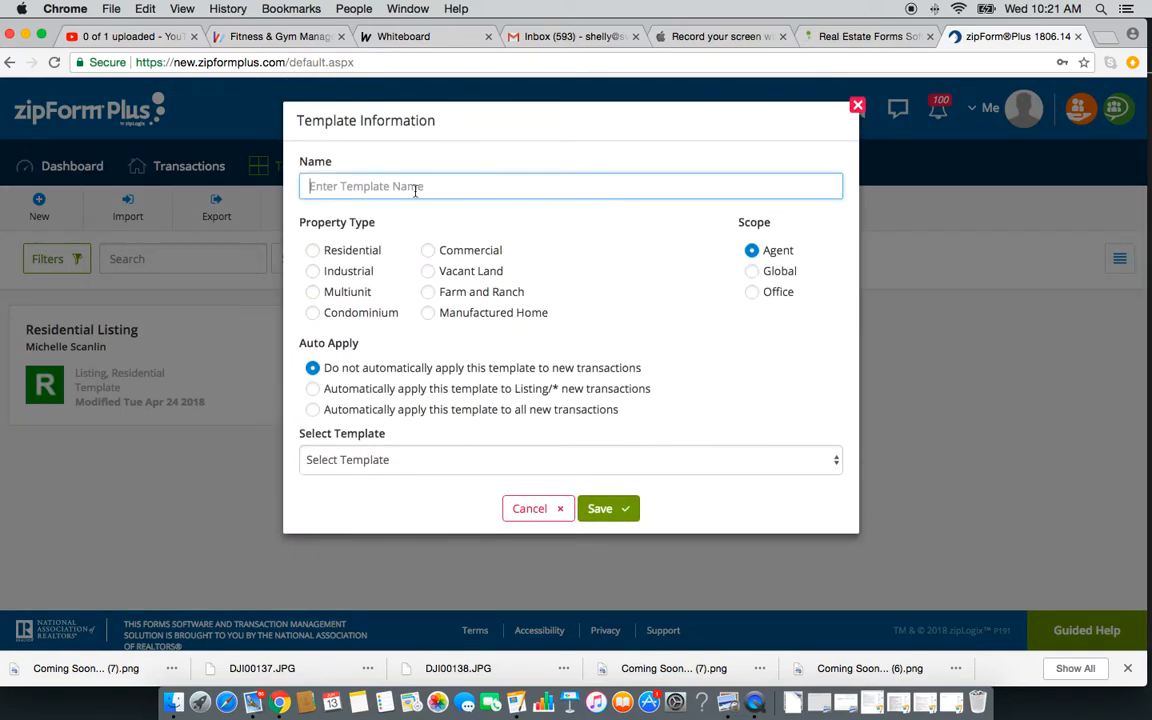
{"action": "type", "text": "Resid"}
{"action": "key", "text": "Down"}
{"action": "key", "text": "Return"}
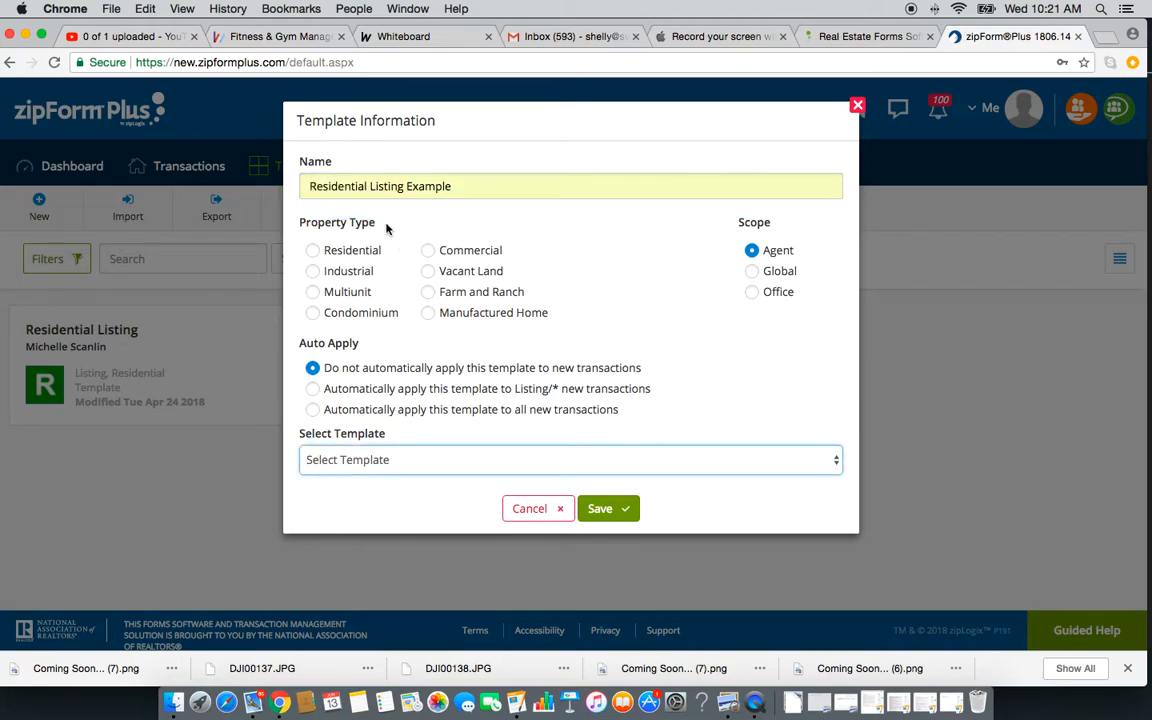
{"action": "left_click", "coordinate": [330, 251]}
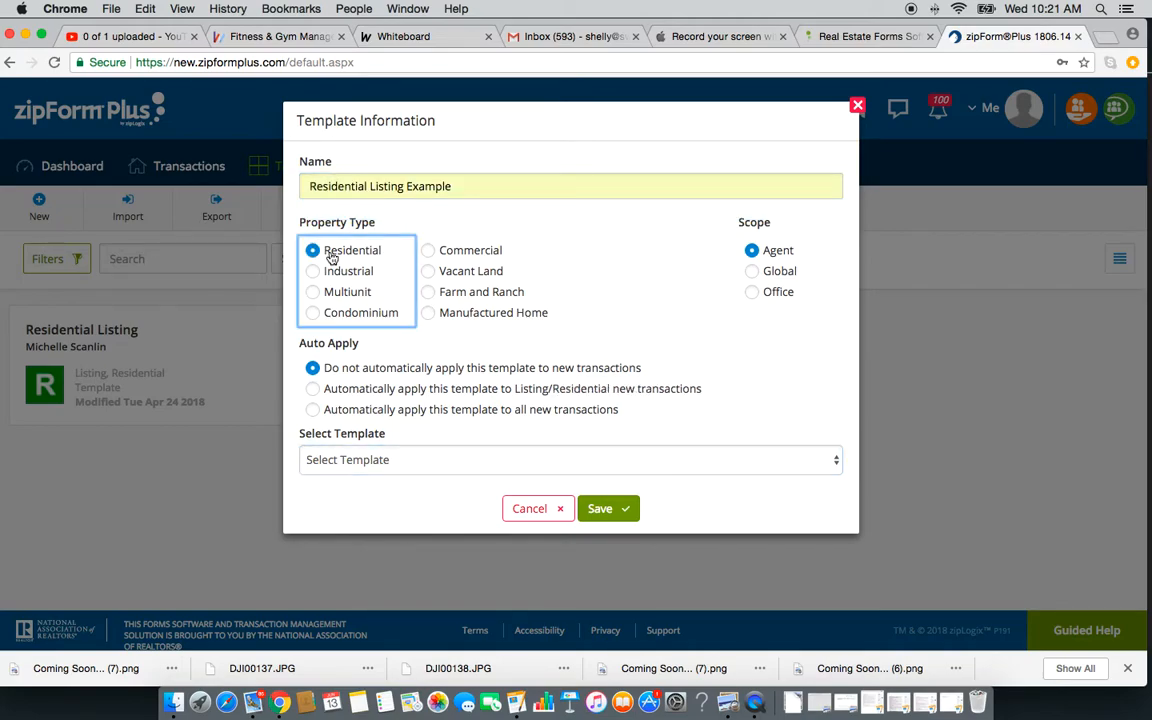
{"action": "left_click", "coordinate": [313, 390]}
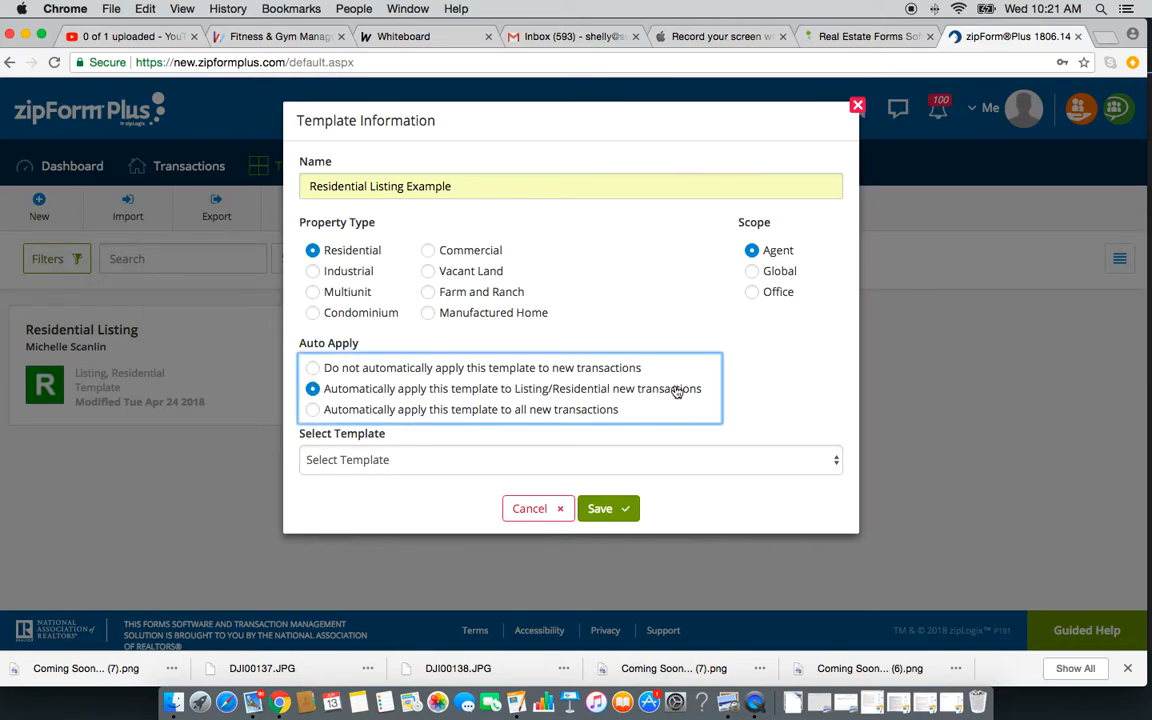
{"action": "left_click", "coordinate": [603, 508]}
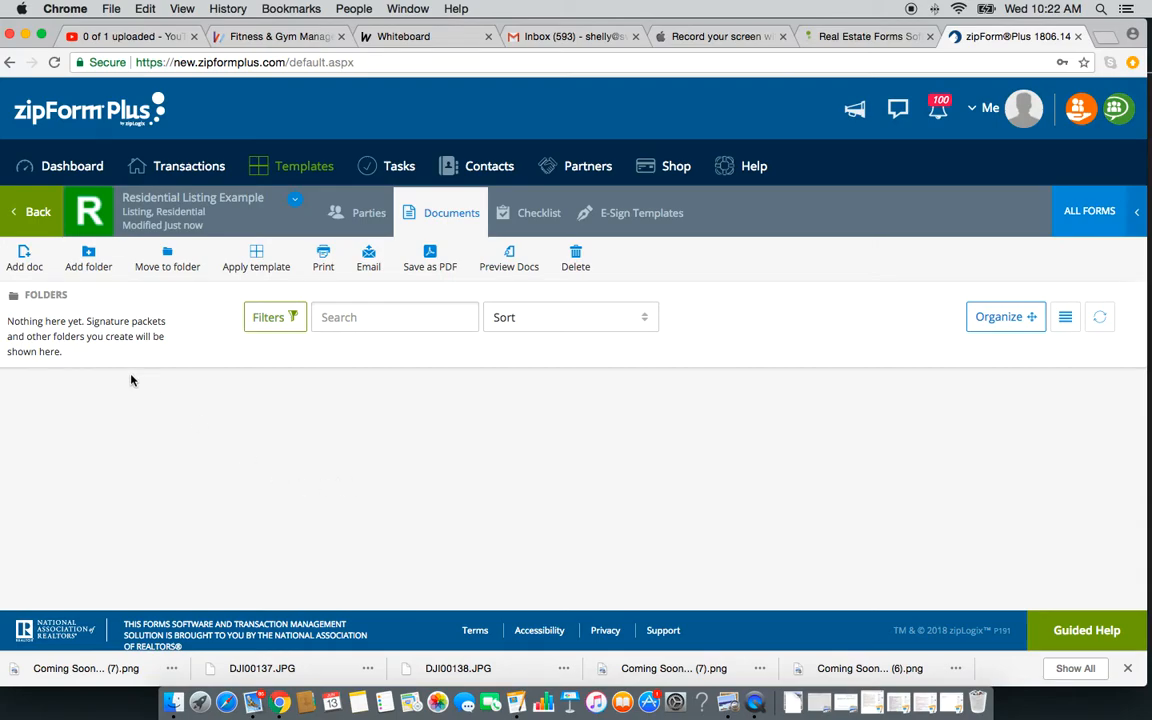
- Find S&S IABS.pdf on the computer and add it to the template's documents with the display name S&S IABS
{"action": "left_click", "coordinate": [25, 259]}
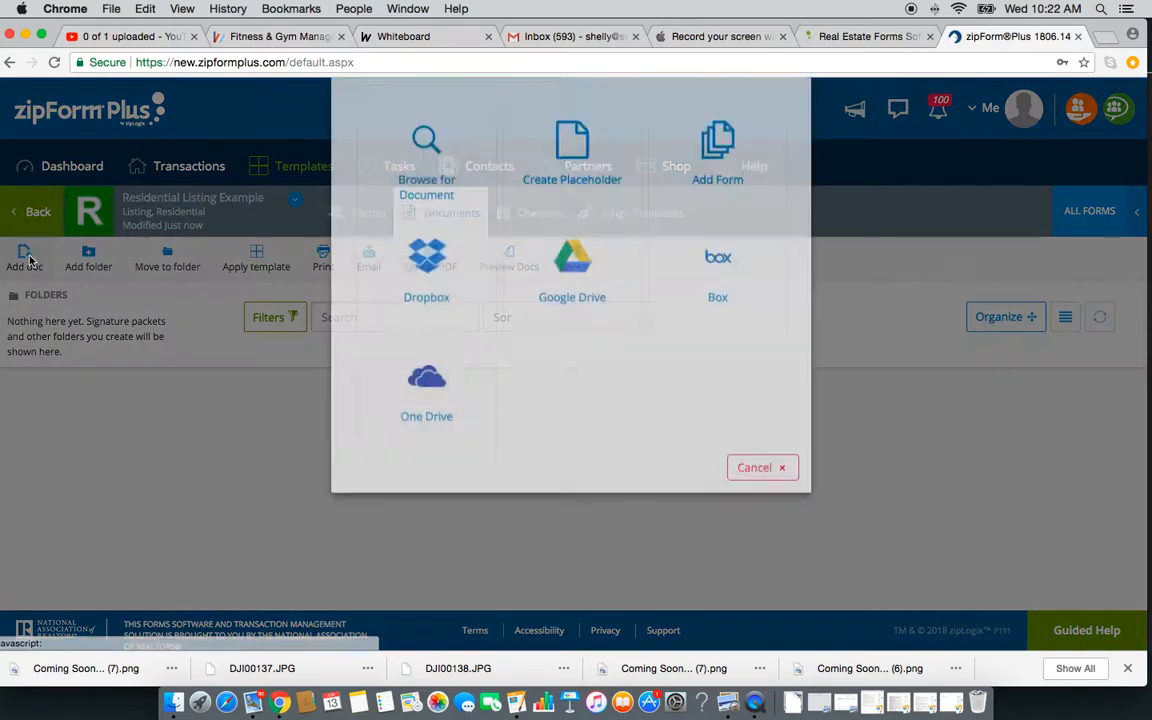
{"action": "left_click", "coordinate": [427, 224]}
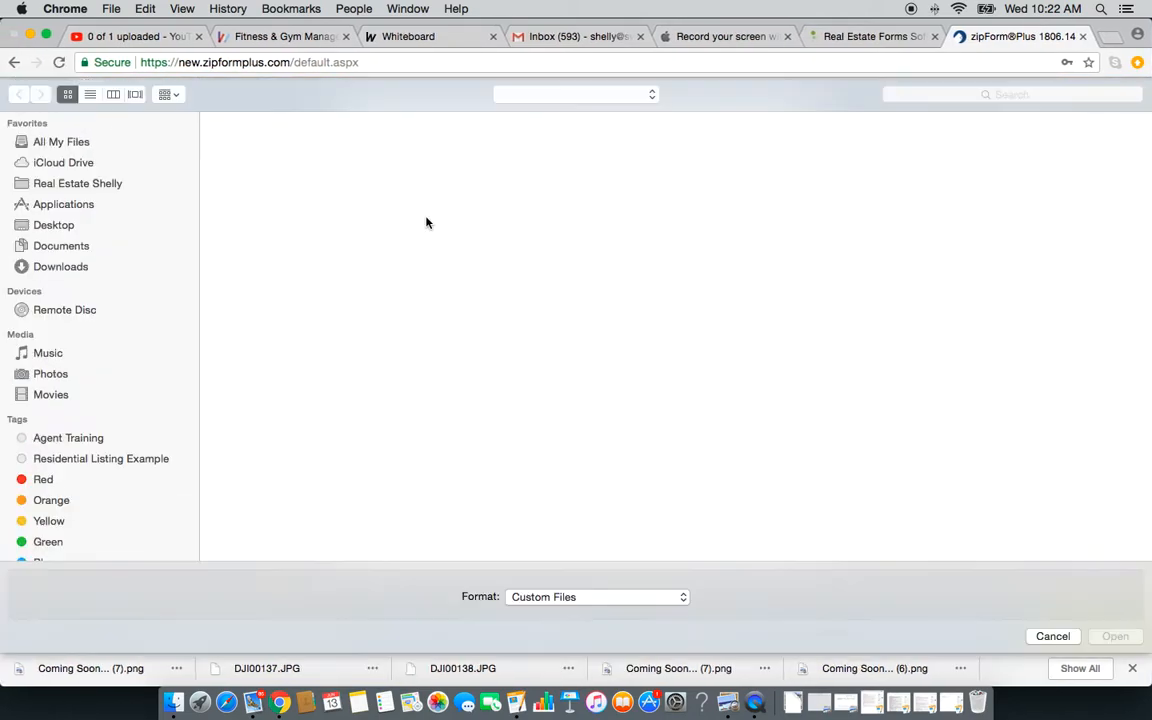
{"action": "left_click", "coordinate": [1004, 97]}
{"action": "type", "text": "S&S IANS"}
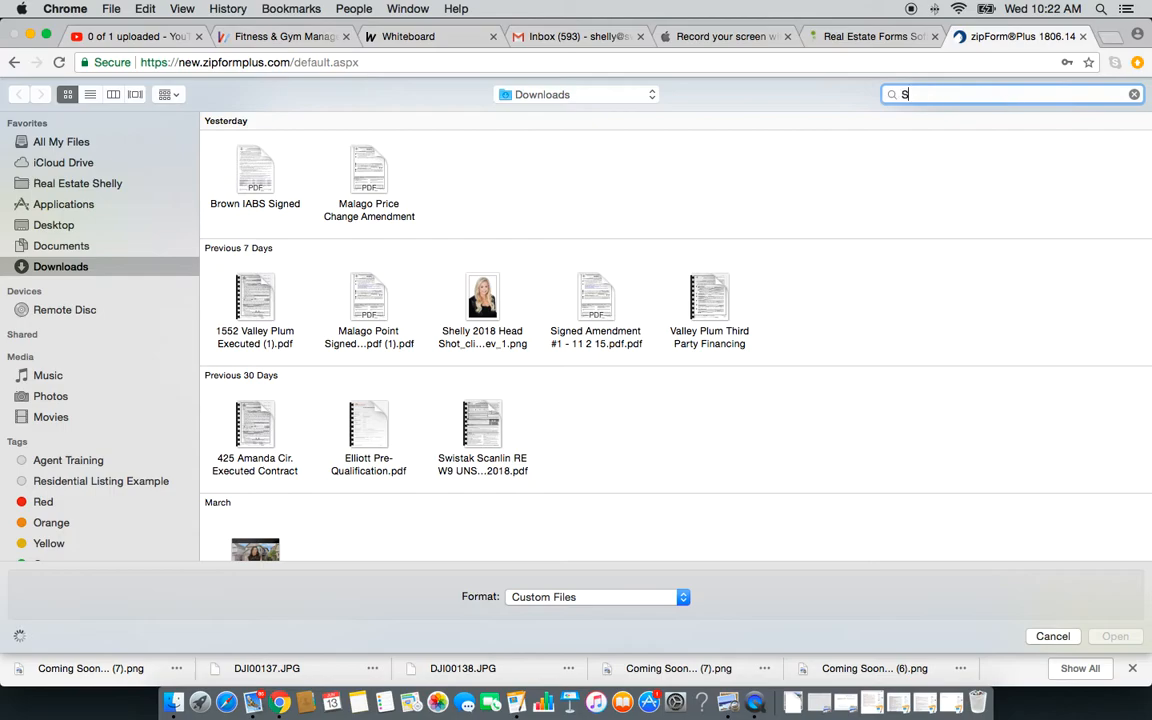
{"action": "key", "text": "BackSpace"}
{"action": "key", "text": "BackSpace"}
{"action": "type", "text": "BS"}
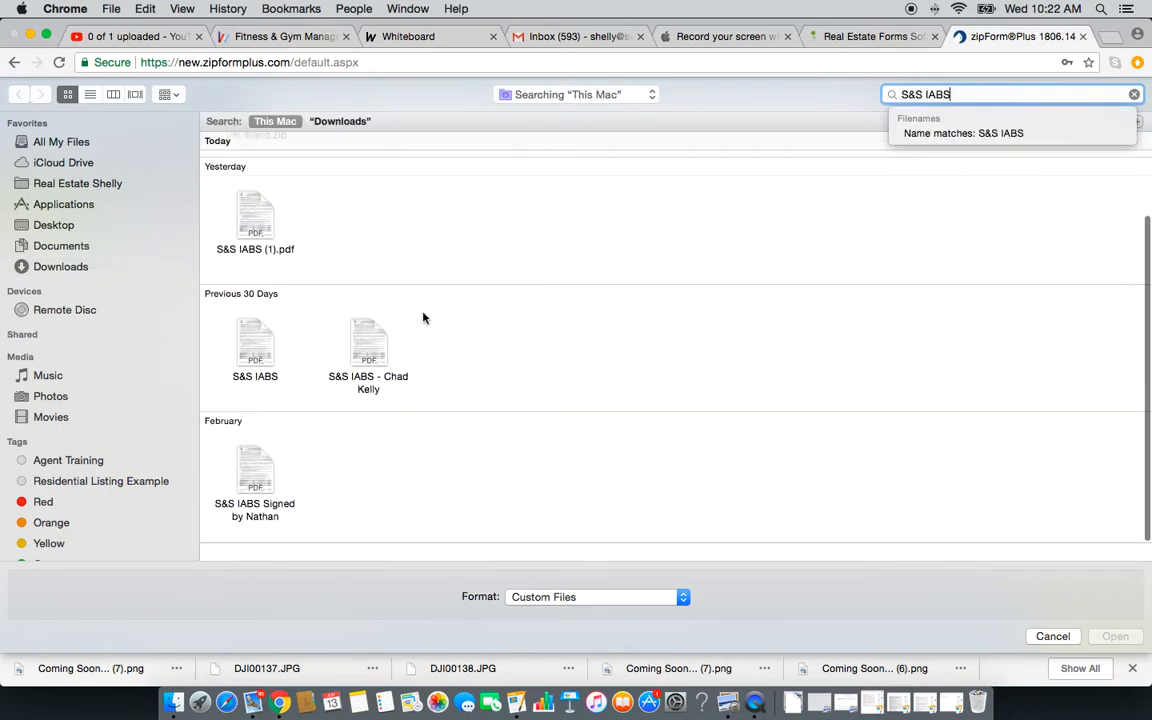
{"action": "double_click", "coordinate": [257, 338]}
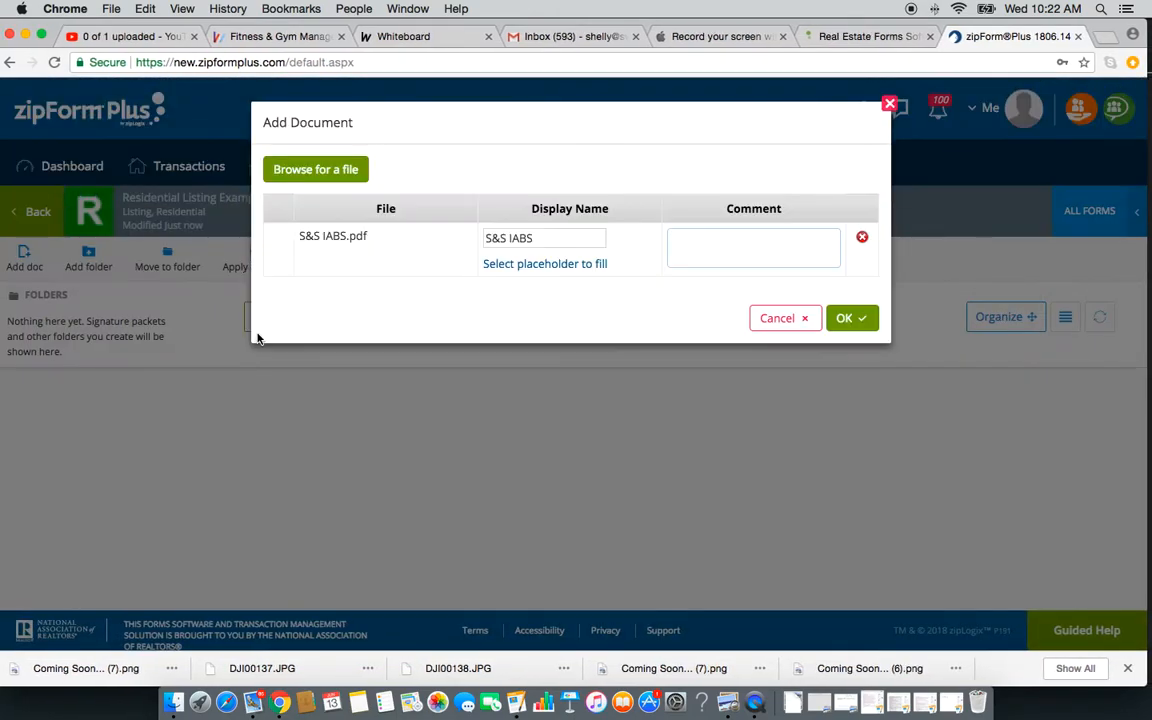
{"action": "left_click", "coordinate": [866, 326]}
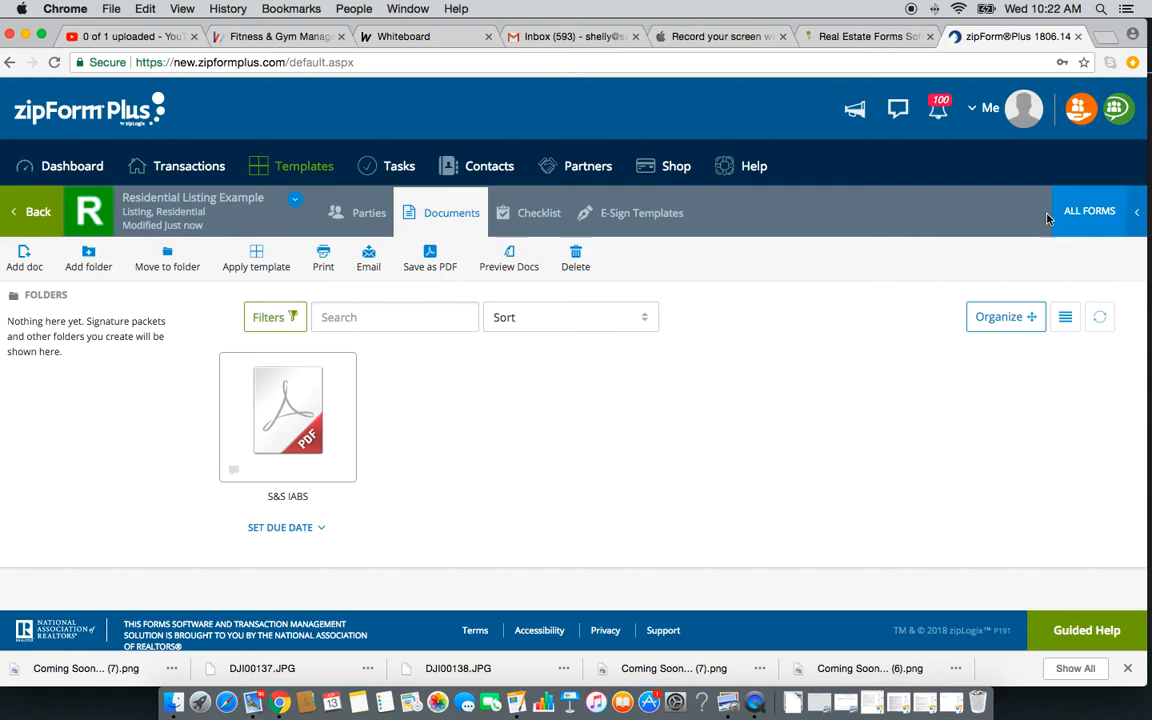
- Search the forms for "Exclusive" across all libraries
{"action": "left_click", "coordinate": [1135, 230]}
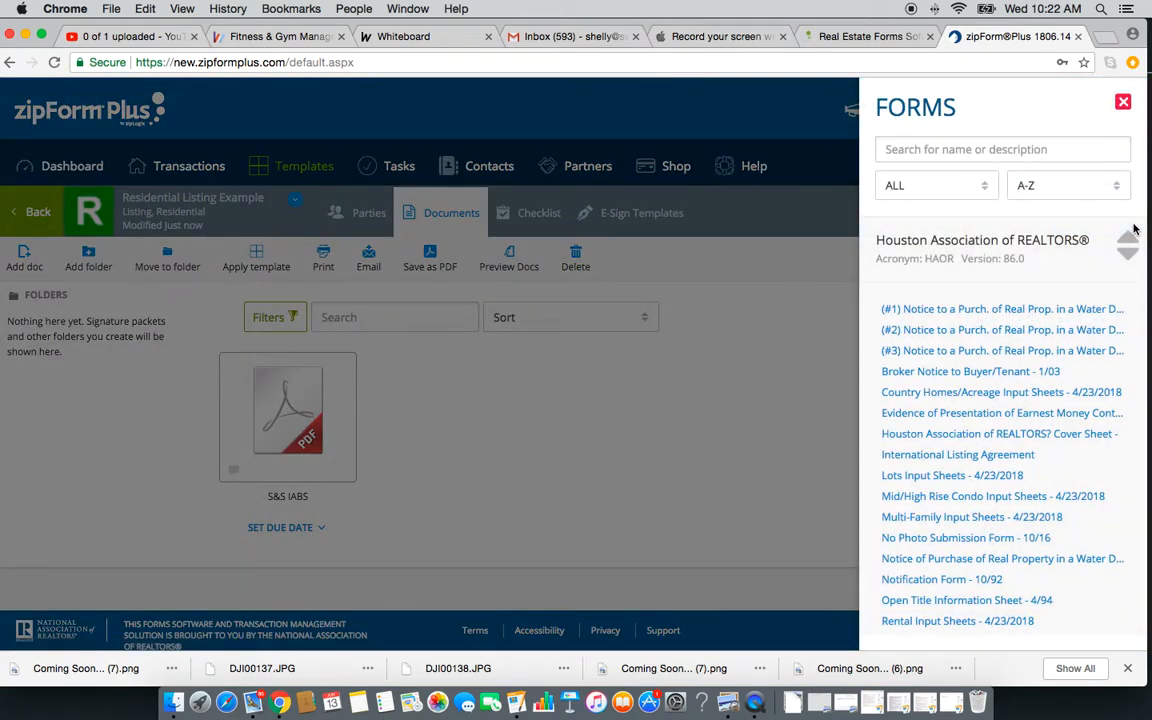
{"action": "left_click", "coordinate": [1010, 150]}
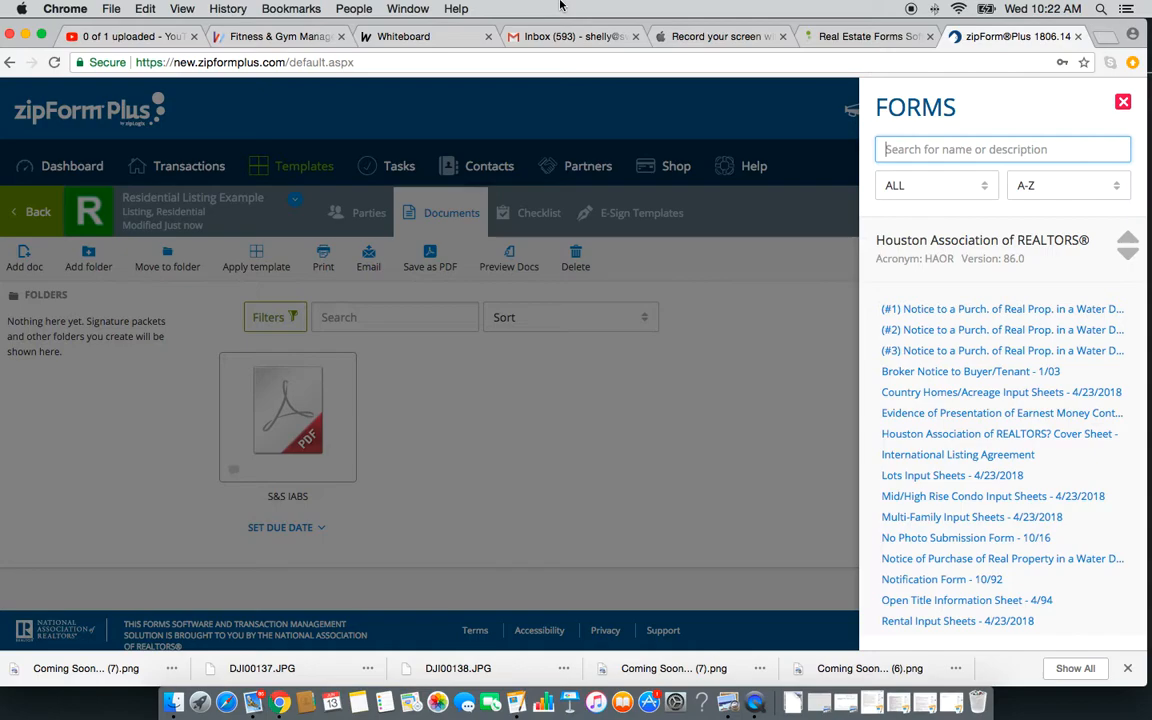
{"action": "type", "text": "Ex"}
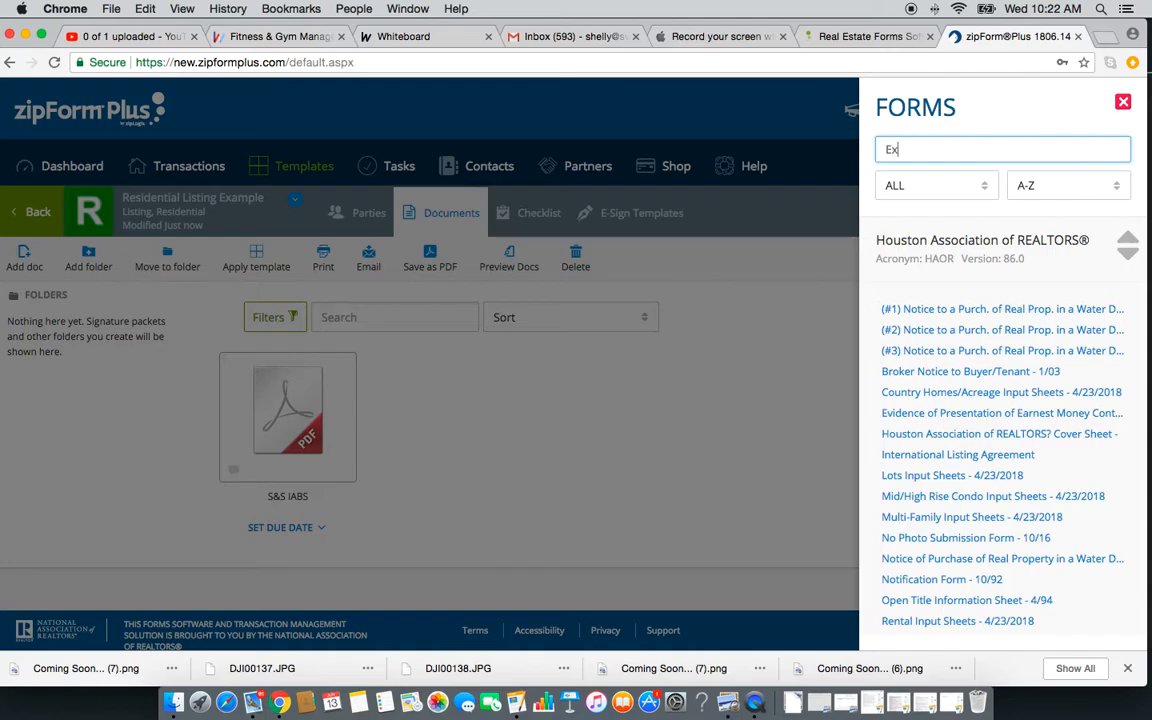
{"action": "type", "text": "clusive"}
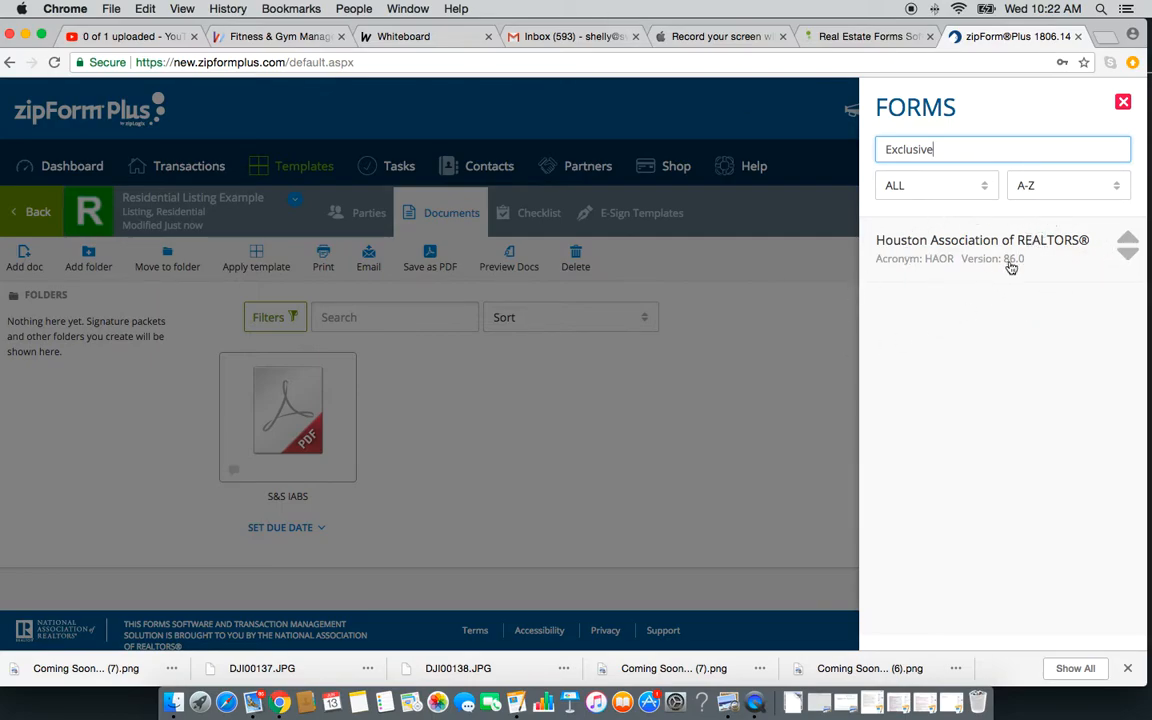
{"action": "left_click", "coordinate": [1089, 245]}
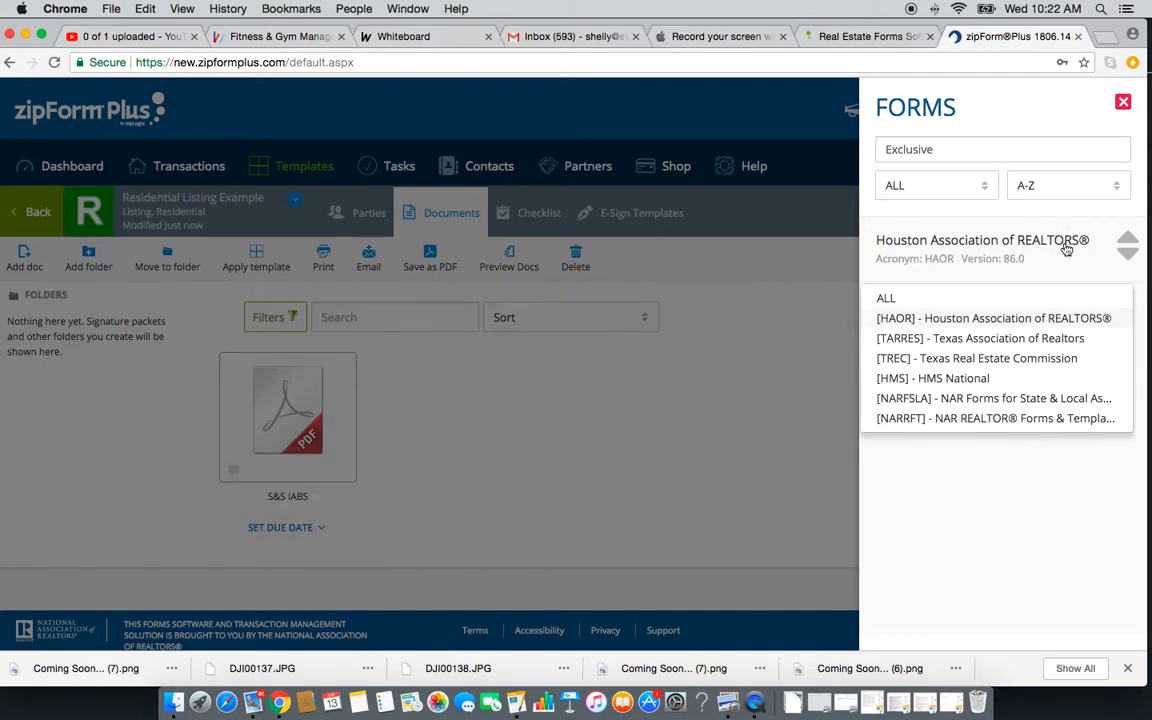
{"action": "left_click", "coordinate": [895, 298]}
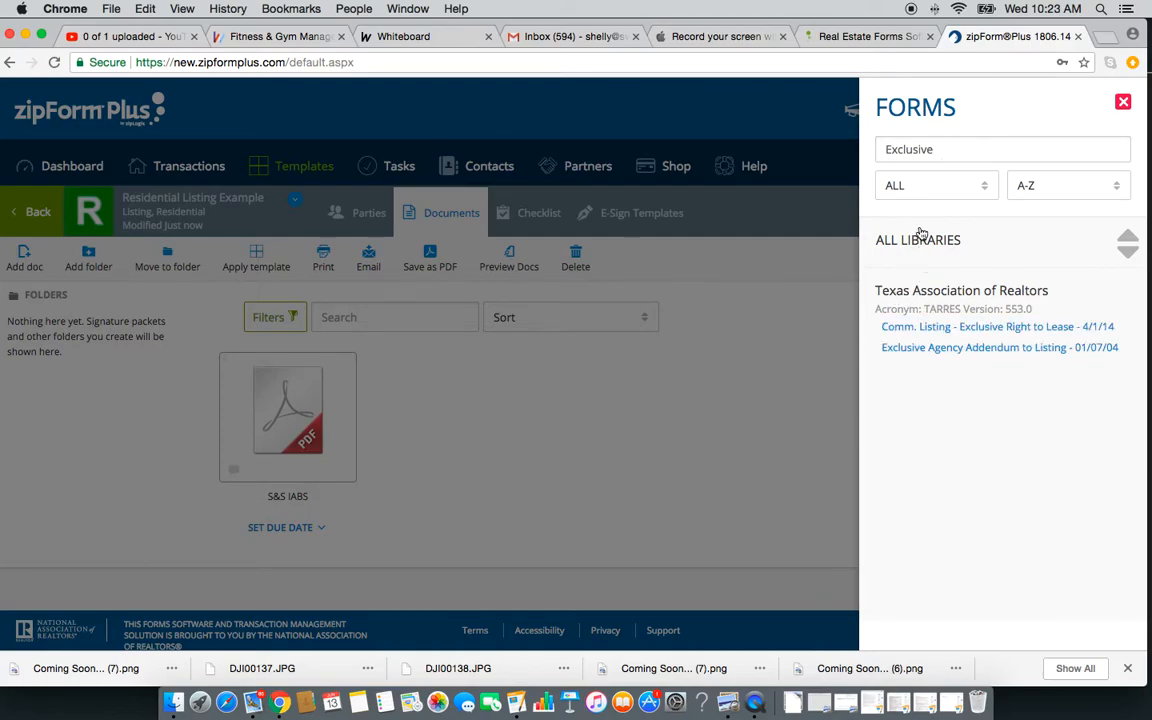
- Search all form libraries for "Residential" and look through the matching forms for a residential listing agreement
{"action": "left_click", "coordinate": [962, 149]}
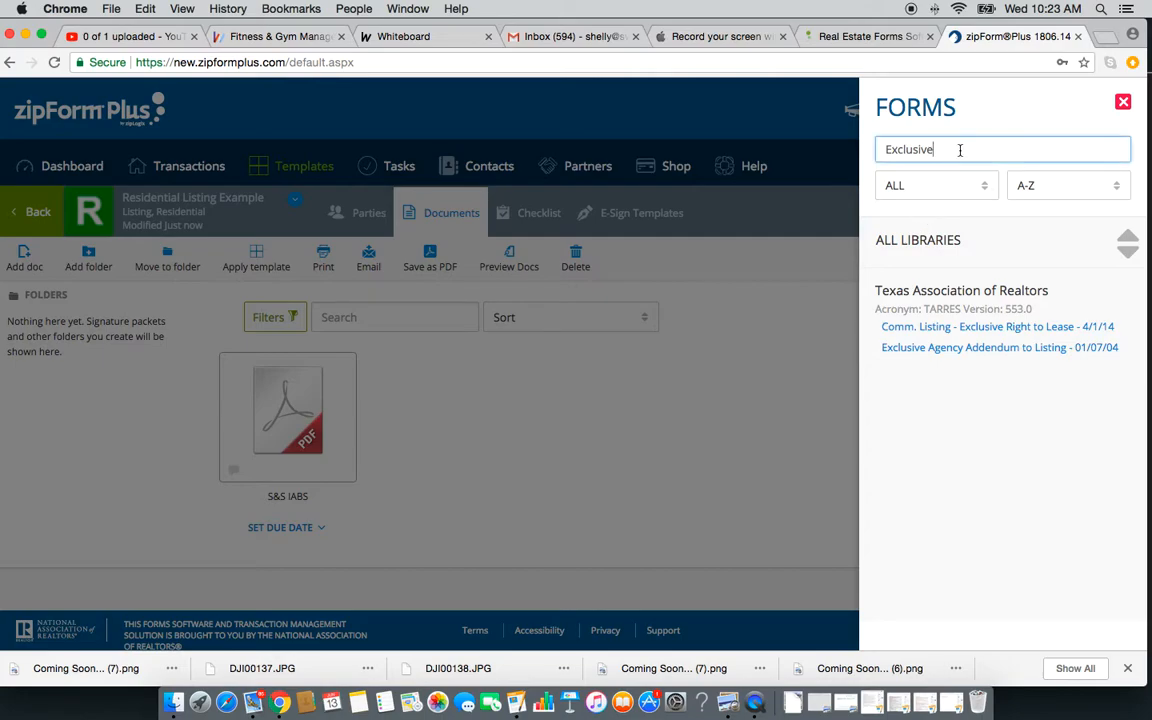
{"action": "left_click_drag", "start_coordinate": [946, 147], "coordinate": [853, 154]}
{"action": "type", "text": "Residential"}
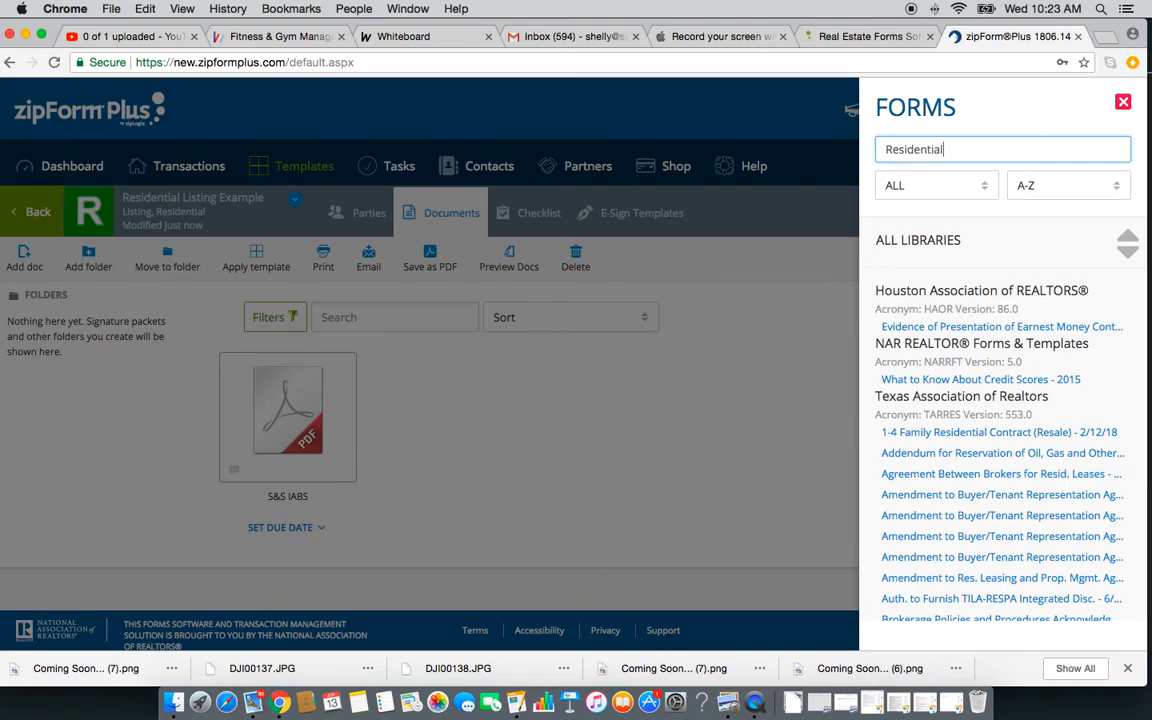
{"action": "scroll", "coordinate": [921, 416], "scroll_direction": "down", "scroll_amount": 1}
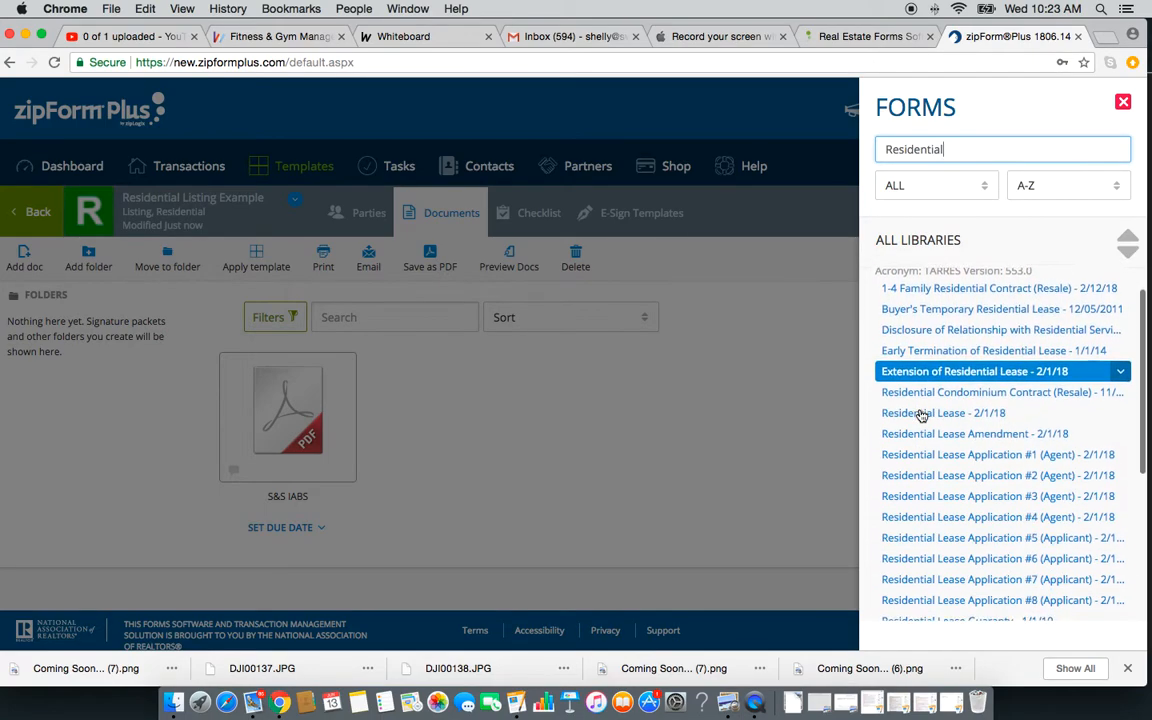
{"action": "scroll", "coordinate": [921, 416], "scroll_direction": "down", "scroll_amount": 5}
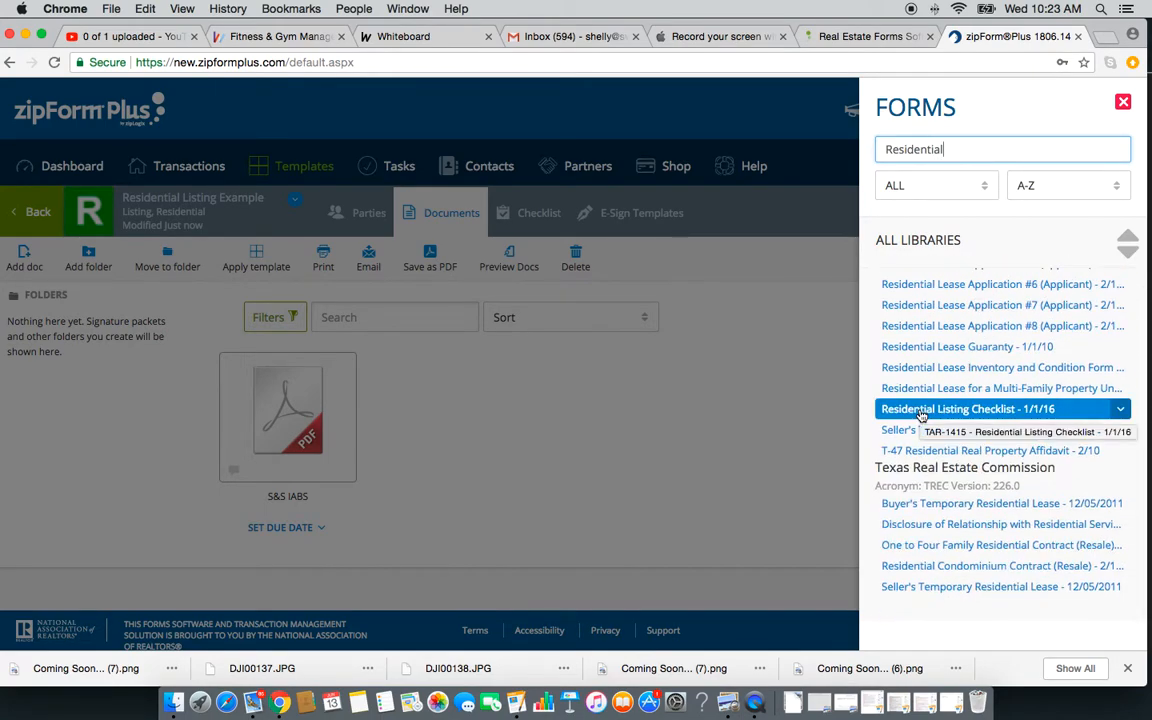
{"action": "scroll", "coordinate": [921, 416], "scroll_direction": "up", "scroll_amount": 6}
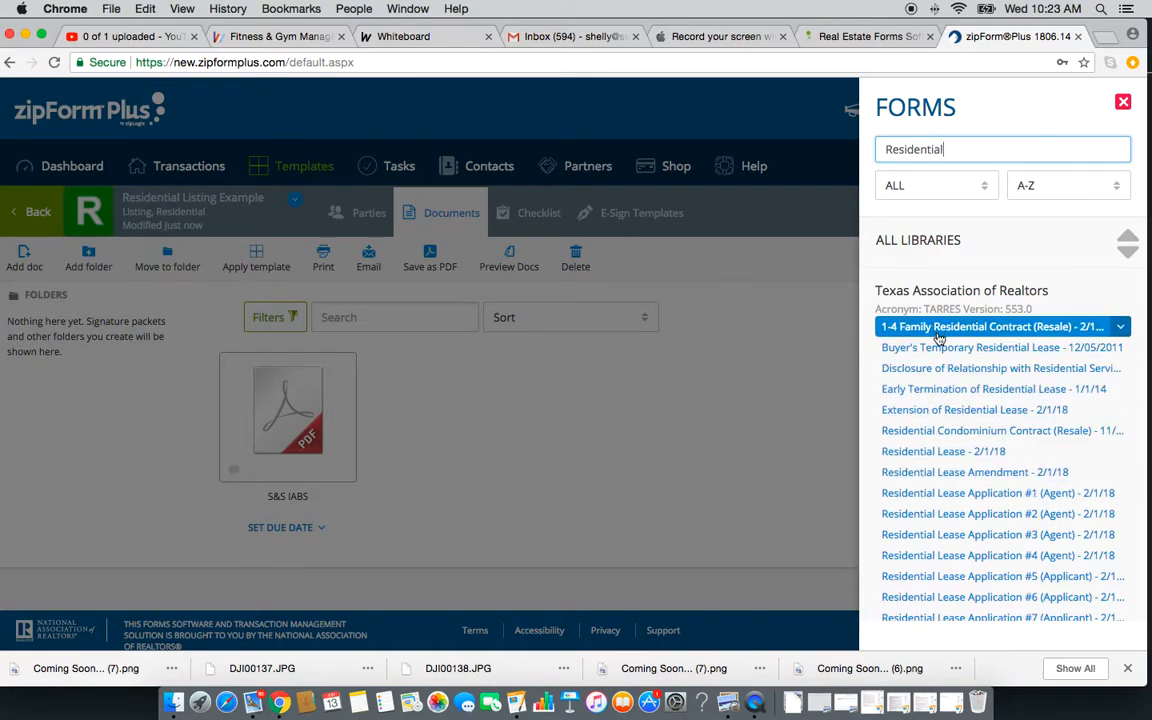
{"action": "scroll", "coordinate": [939, 360], "scroll_direction": "down", "scroll_amount": 2}
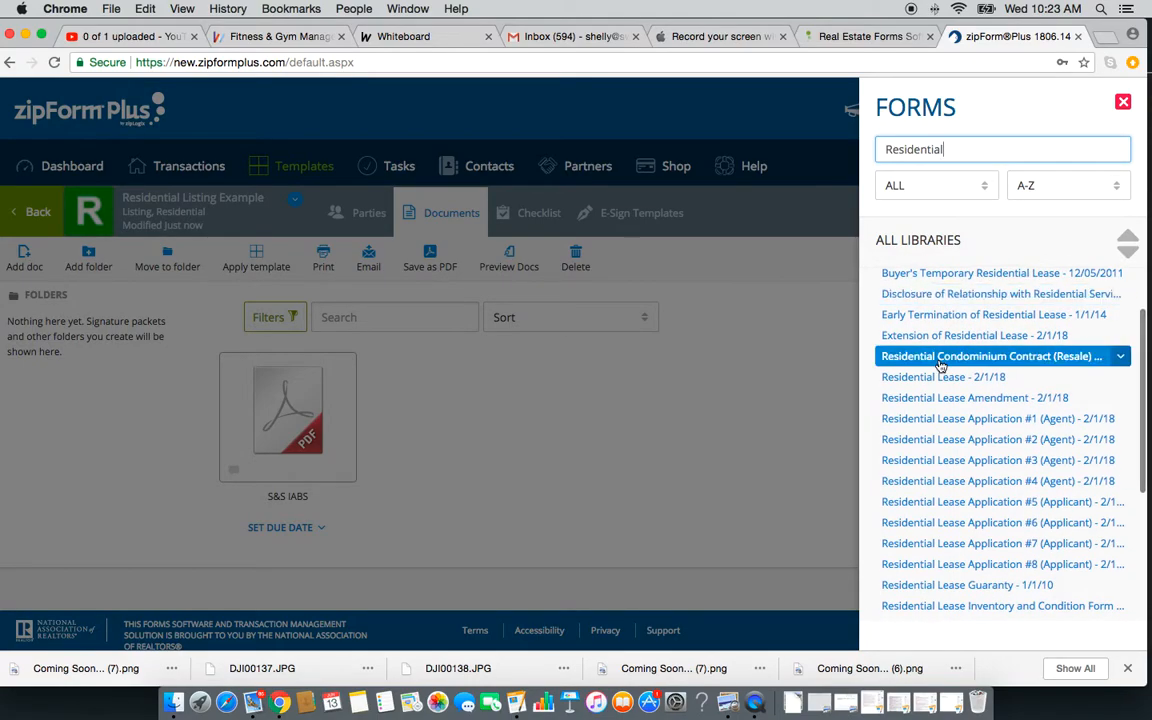
{"action": "scroll", "coordinate": [939, 364], "scroll_direction": "down", "scroll_amount": 5}
{"action": "scroll", "coordinate": [939, 364], "scroll_direction": "down", "scroll_amount": 2}
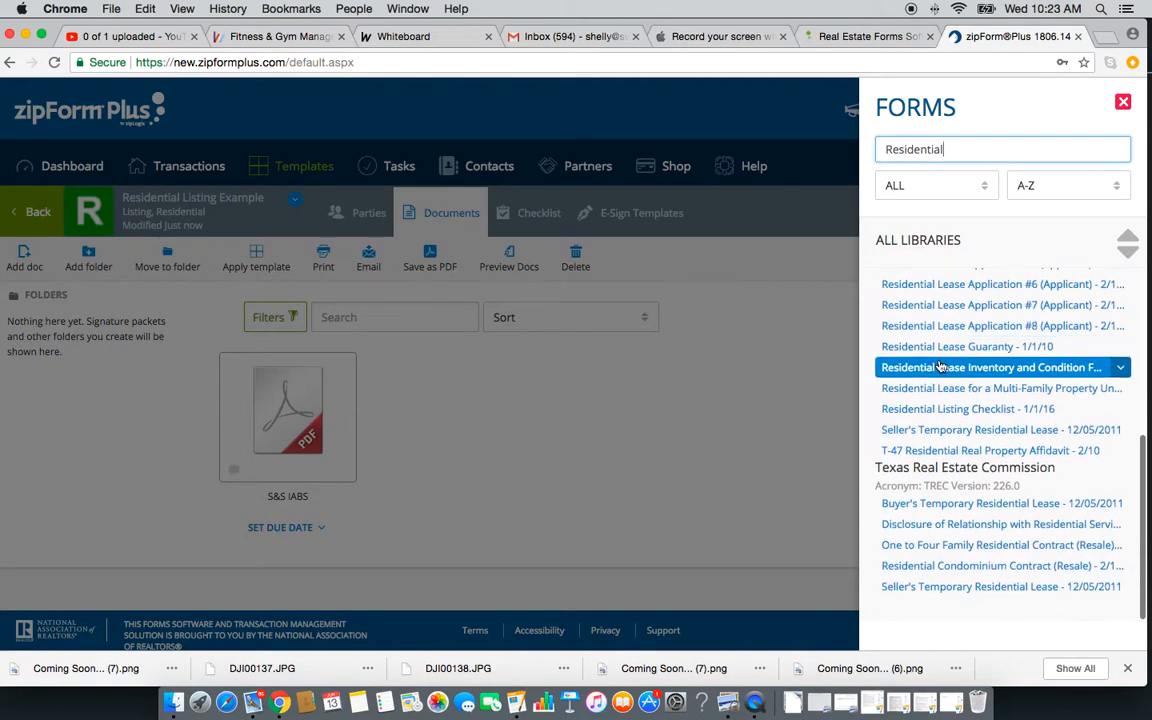
- Search all form libraries for "Exclus" to look for an exclusive right to sell listing agreement
{"action": "left_click_drag", "start_coordinate": [969, 149], "coordinate": [557, 140]}
{"action": "type", "text": "Exclus"}
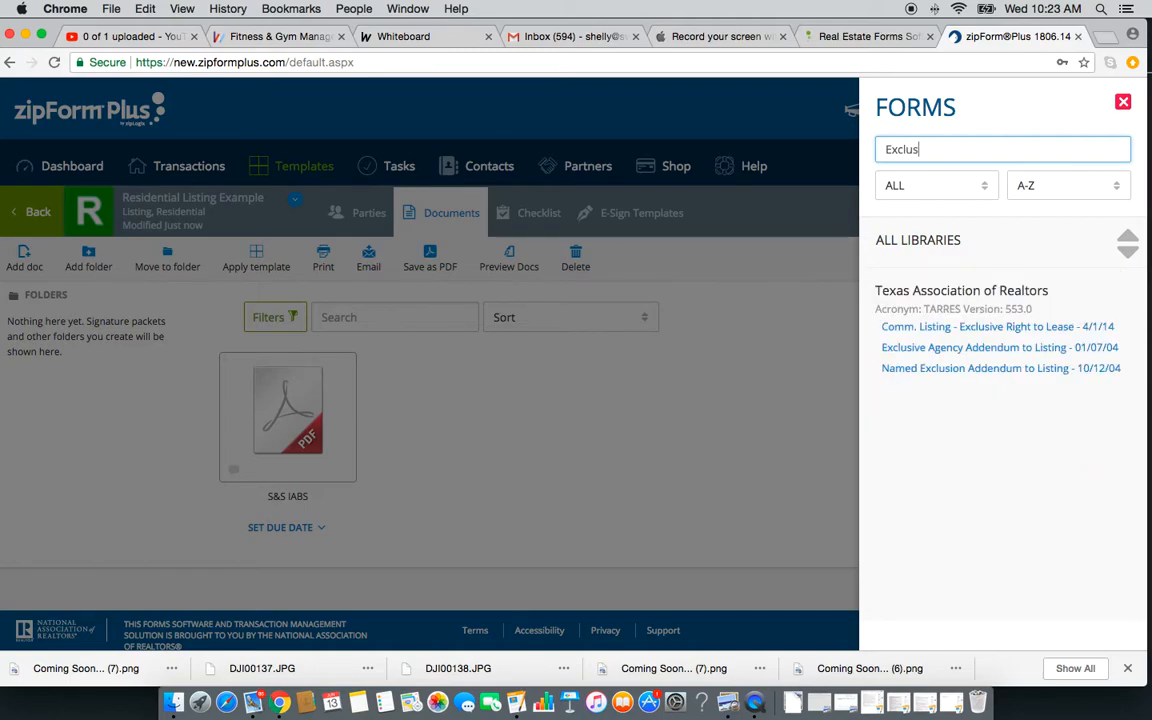
{"action": "left_click", "coordinate": [960, 245]}
{"action": "left_click", "coordinate": [891, 285]}
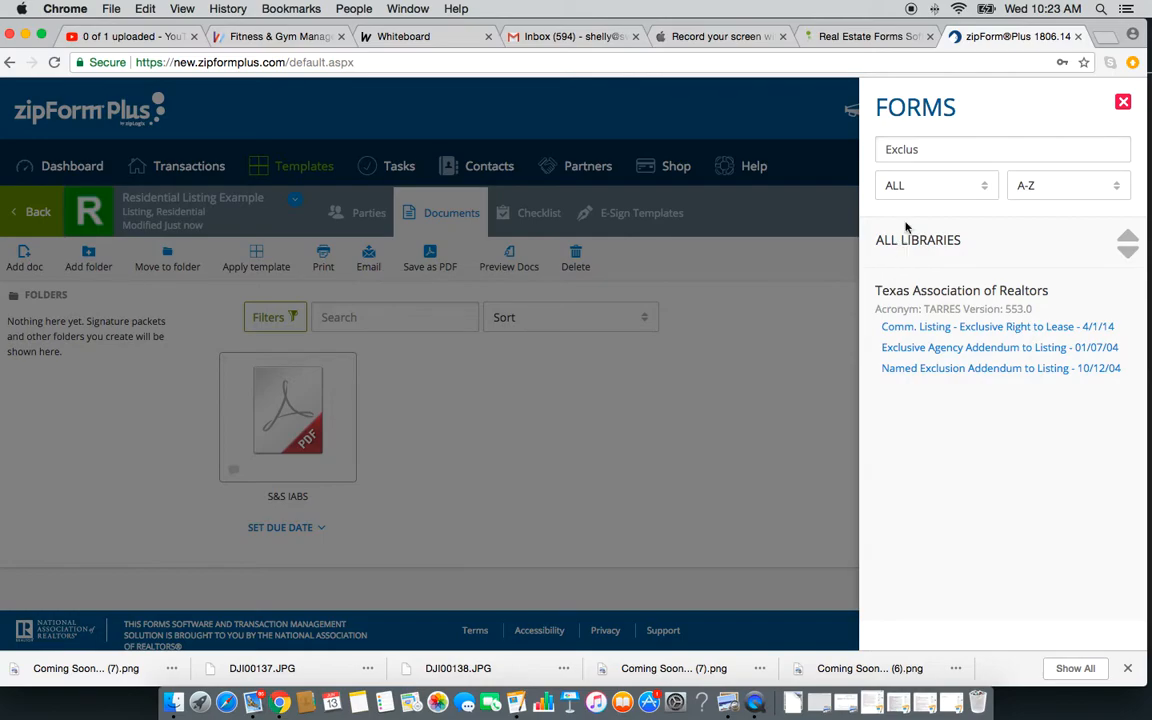
- Search the forms for "Listing" and add "Resid. Listing - Excl. Right to Sell - 2/1/18" to the template's documents
{"action": "left_click_drag", "start_coordinate": [941, 150], "coordinate": [783, 148]}
{"action": "type", "text": "Listing"}
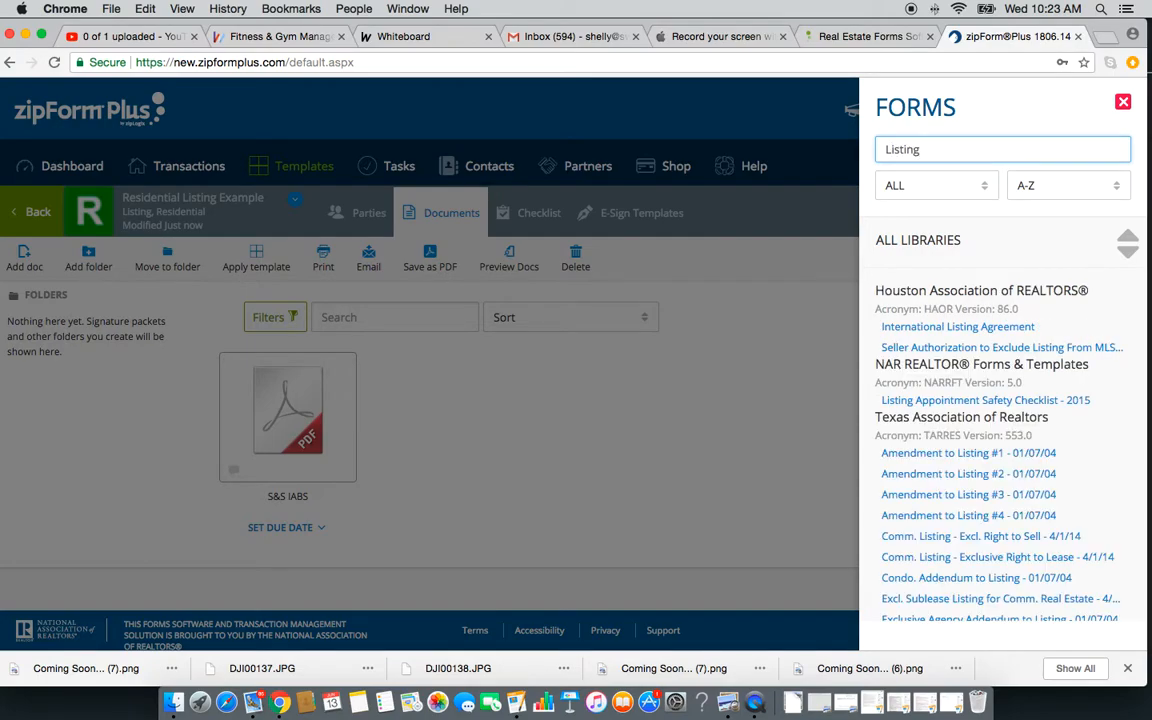
{"action": "scroll", "coordinate": [916, 398], "scroll_direction": "down", "scroll_amount": 5}
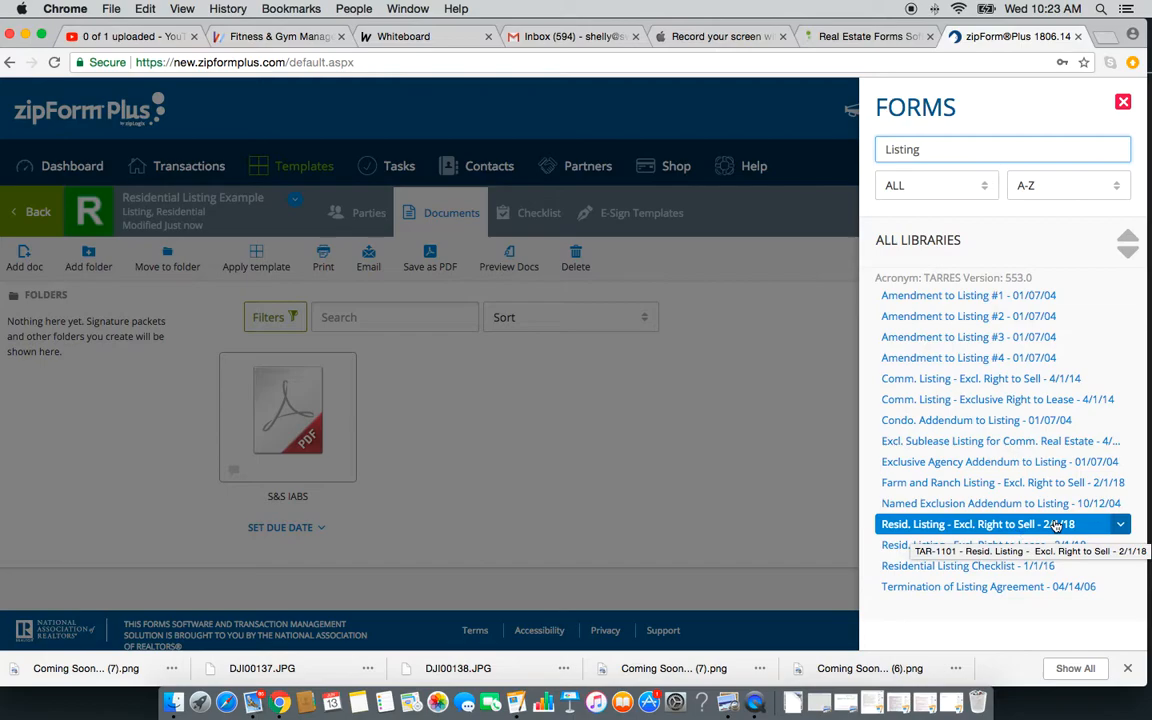
{"action": "left_click", "coordinate": [938, 527]}
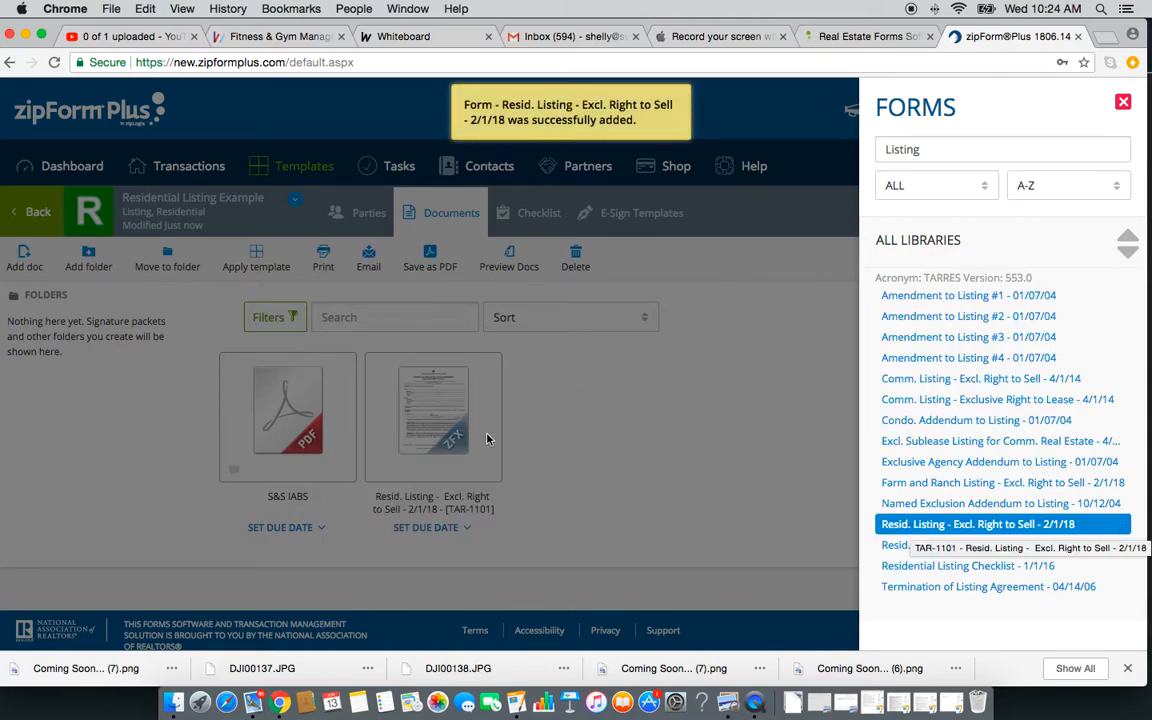
{"action": "left_click", "coordinate": [413, 403]}
- Open the added residential listing agreement, look through its pages, and return to the template's documents
{"action": "left_click", "coordinate": [426, 414]}
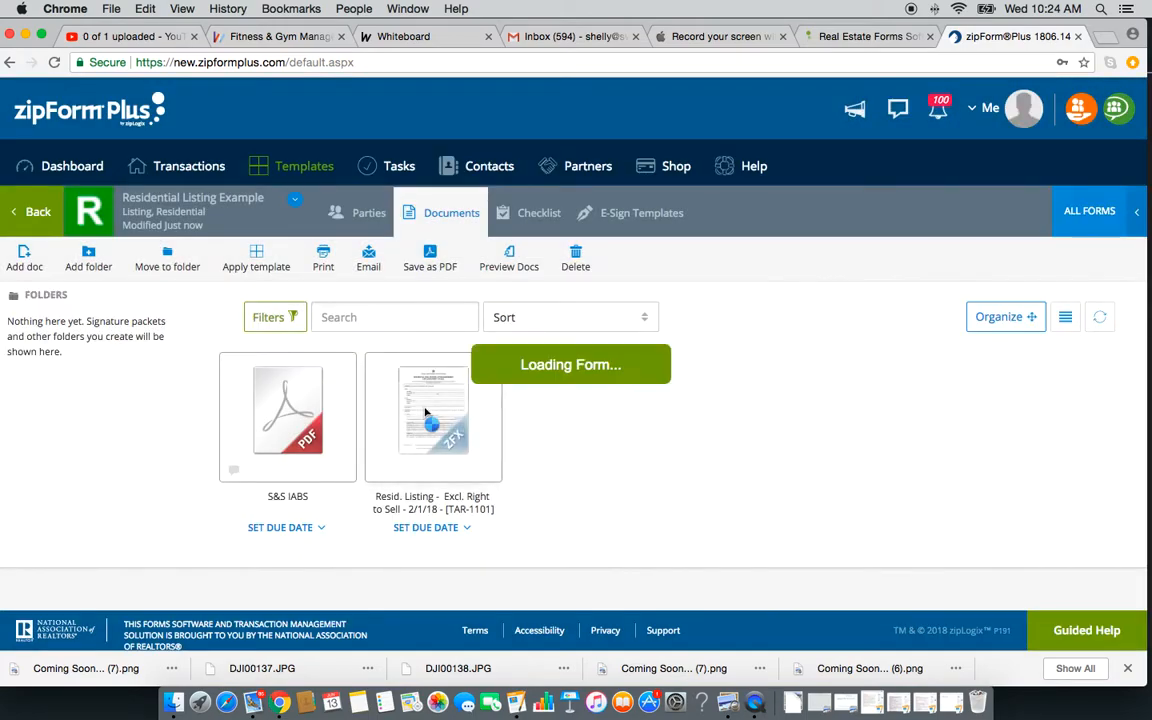
{"action": "scroll", "coordinate": [429, 483], "scroll_direction": "down", "scroll_amount": 10}
{"action": "scroll", "coordinate": [429, 483], "scroll_direction": "up", "scroll_amount": 10}
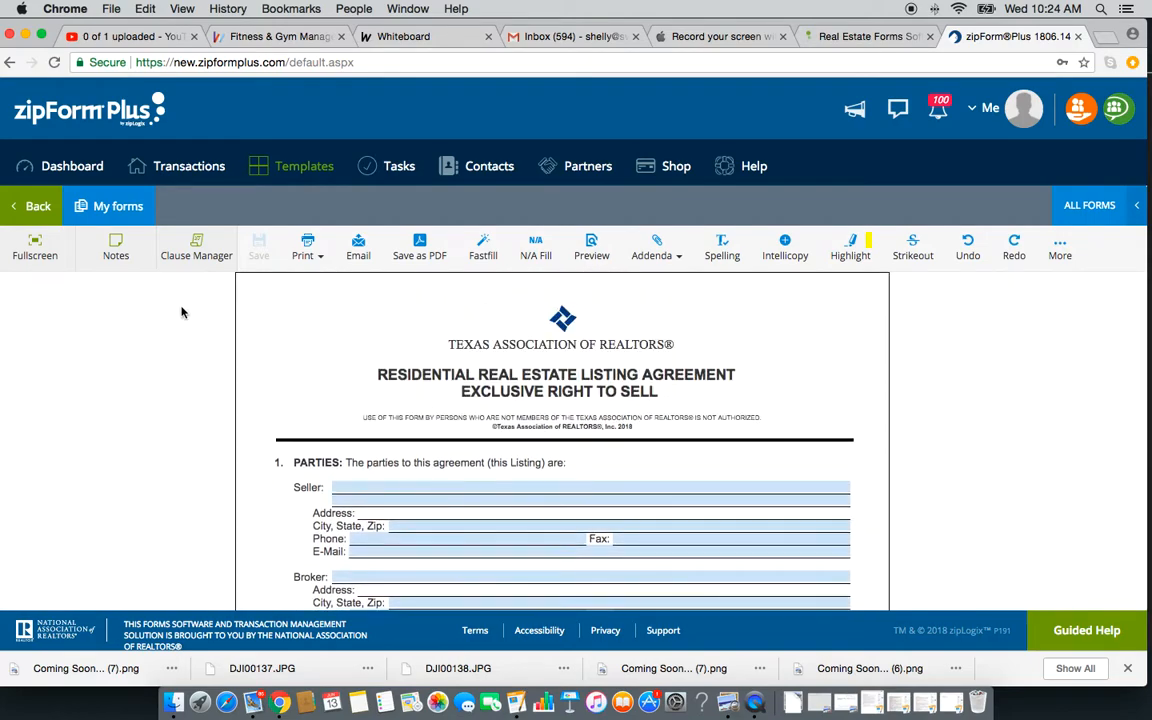
{"action": "left_click", "coordinate": [50, 205]}
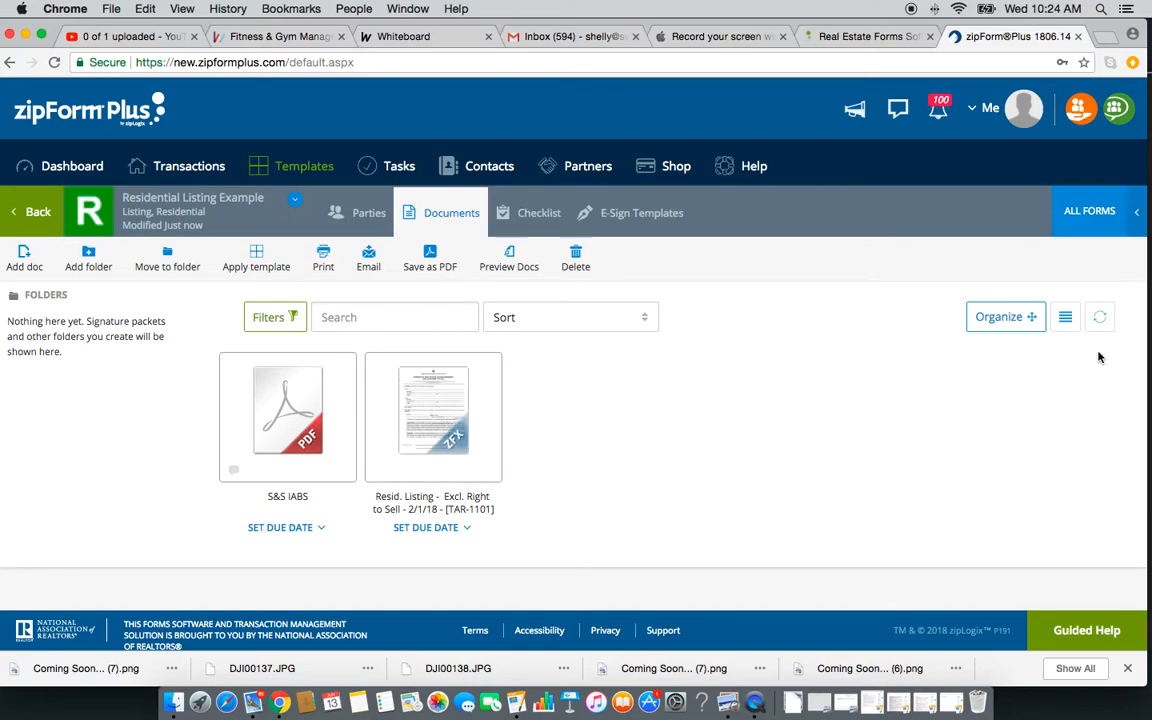
- Search the forms for "Disclosure" and add the Texas Association of Realtors "Seller's Disclosure Notice - 2/1/18" to the template
{"action": "left_click", "coordinate": [1140, 215]}
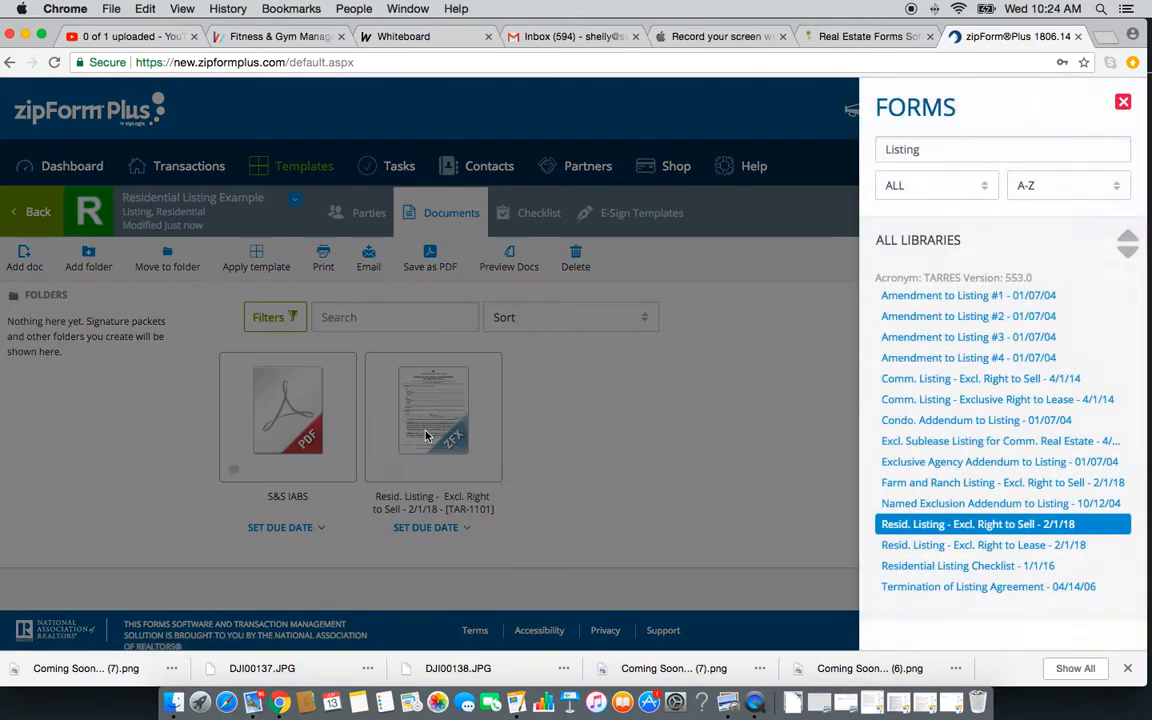
{"action": "left_click_drag", "start_coordinate": [934, 151], "coordinate": [747, 132]}
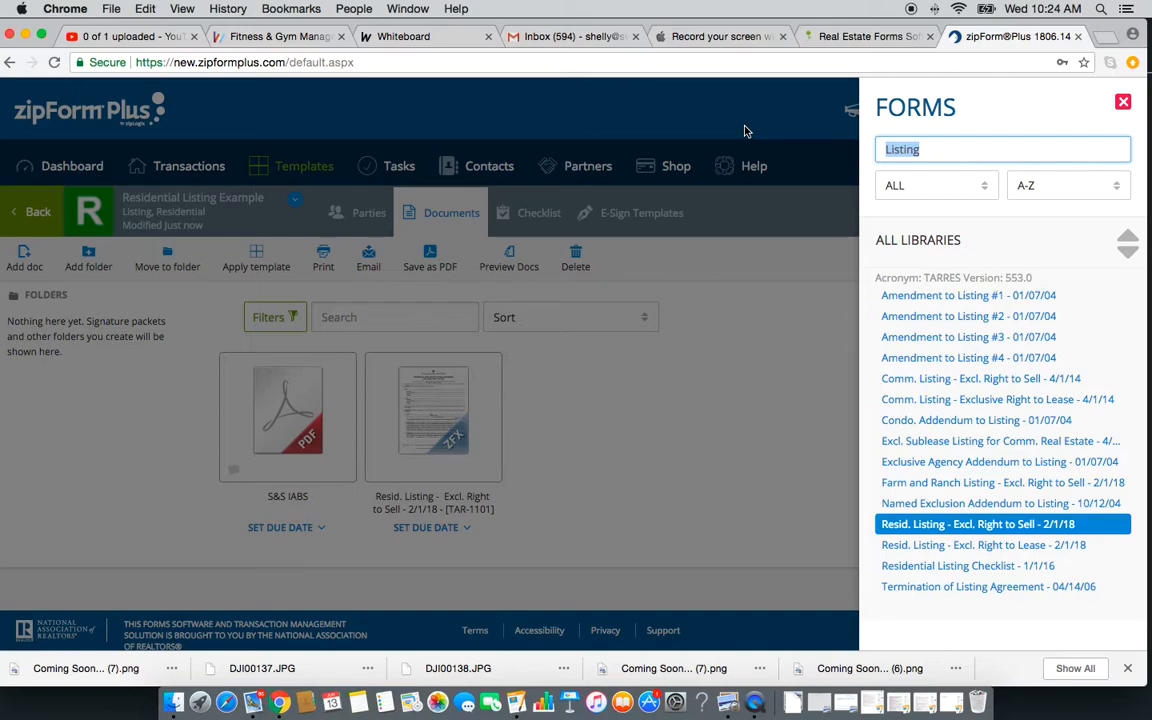
{"action": "type", "text": "Disclosure"}
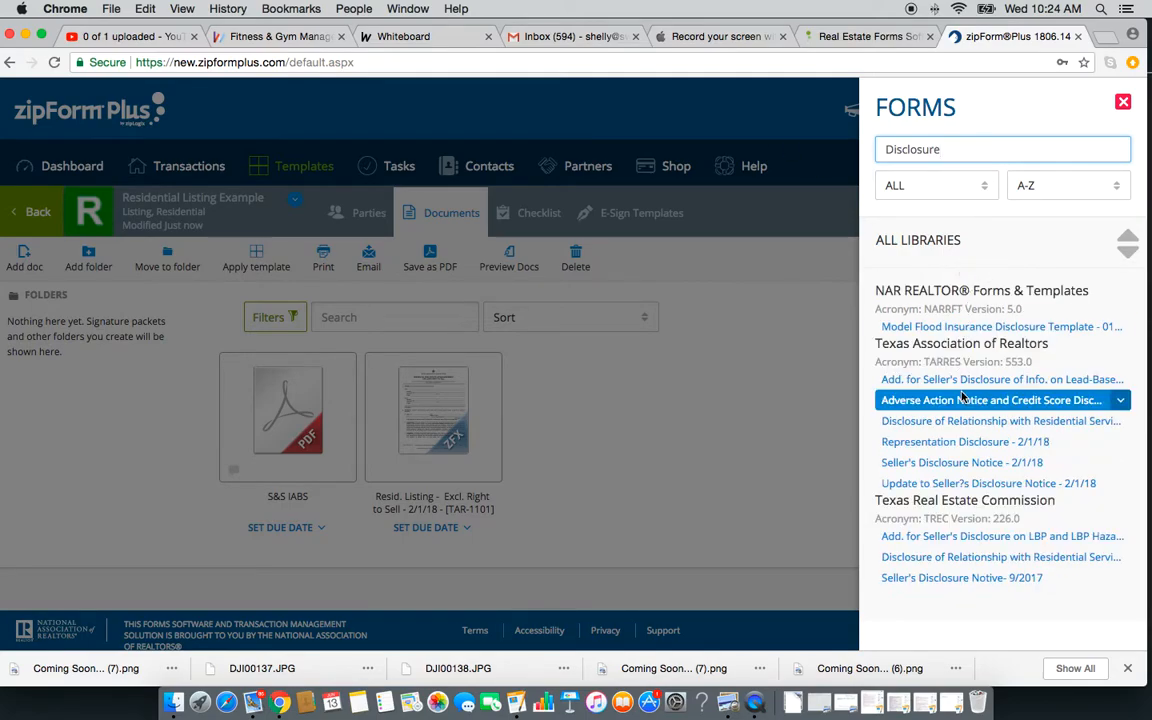
{"action": "left_click", "coordinate": [921, 462]}
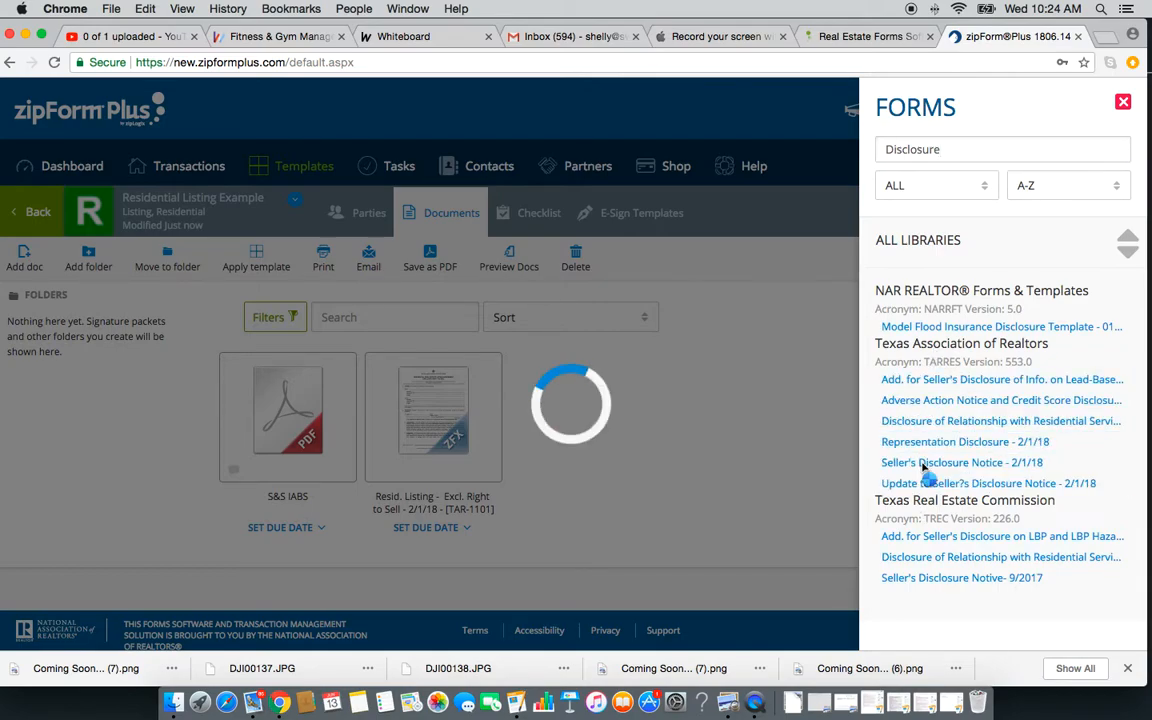
{"action": "left_click", "coordinate": [586, 408]}
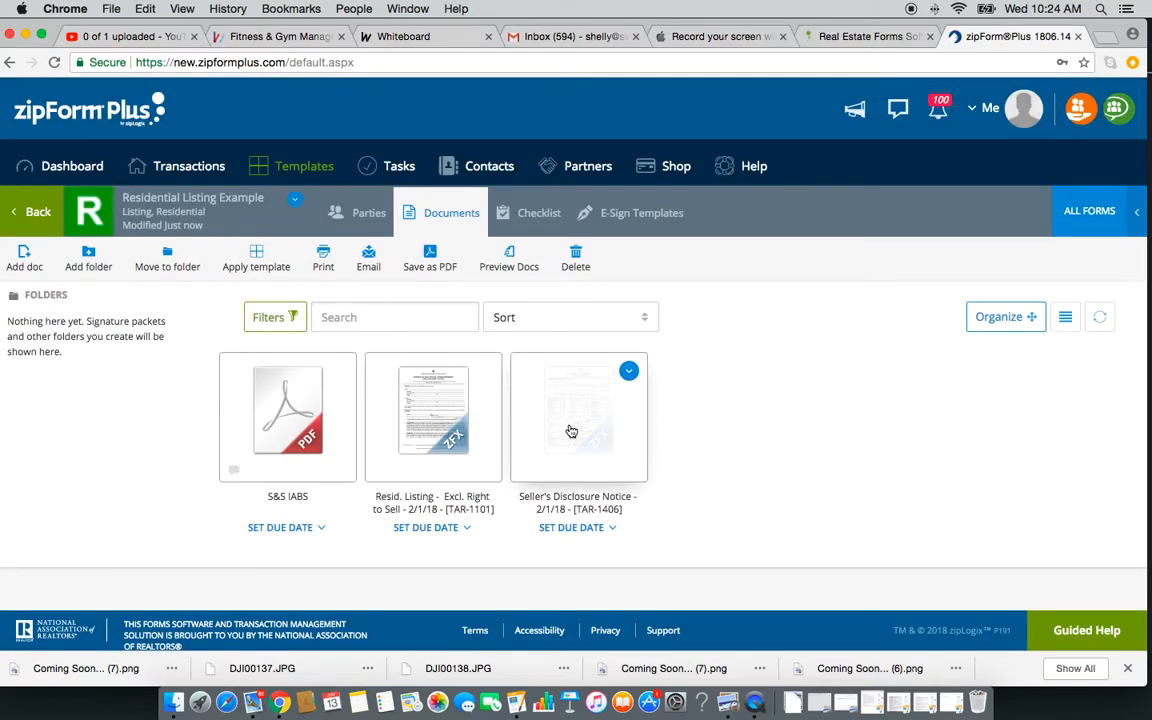
- Open the Seller's Disclosure Notice, look through its pages, and return to the template's documents
{"action": "left_click", "coordinate": [571, 431]}
{"action": "scroll", "coordinate": [570, 430], "scroll_direction": "down", "scroll_amount": 10}
{"action": "scroll", "coordinate": [571, 430], "scroll_direction": "down", "scroll_amount": 6}
{"action": "scroll", "coordinate": [571, 430], "scroll_direction": "up", "scroll_amount": 15}
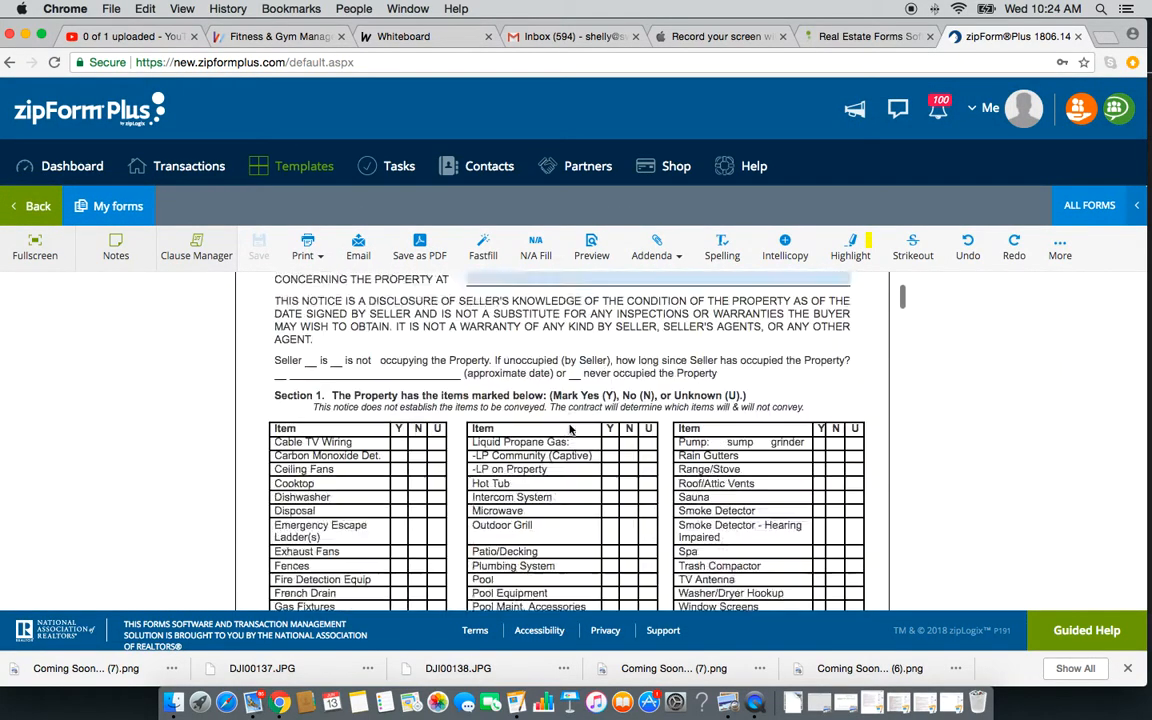
{"action": "left_click", "coordinate": [38, 206]}
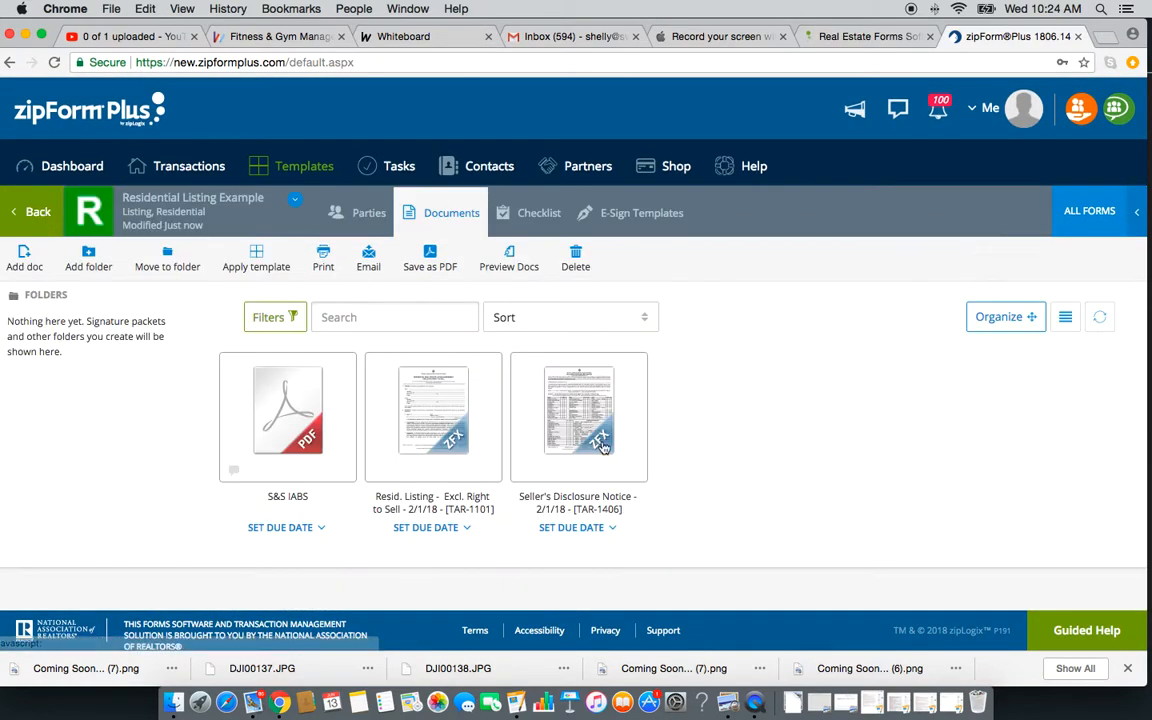
- Search the forms for "Mandatory" and add the first Texas Association of Realtors Addendum for Property Subject to Mandatory Membership to the template
{"action": "left_click", "coordinate": [1143, 225]}
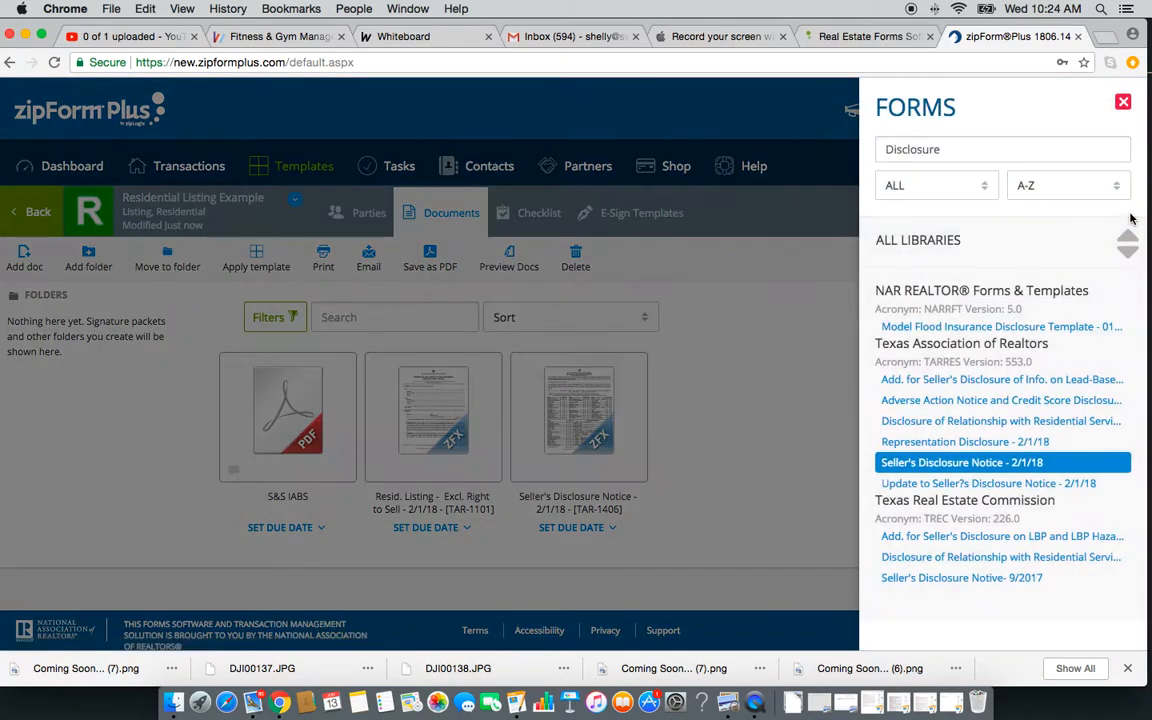
{"action": "triple_click", "coordinate": [967, 151]}
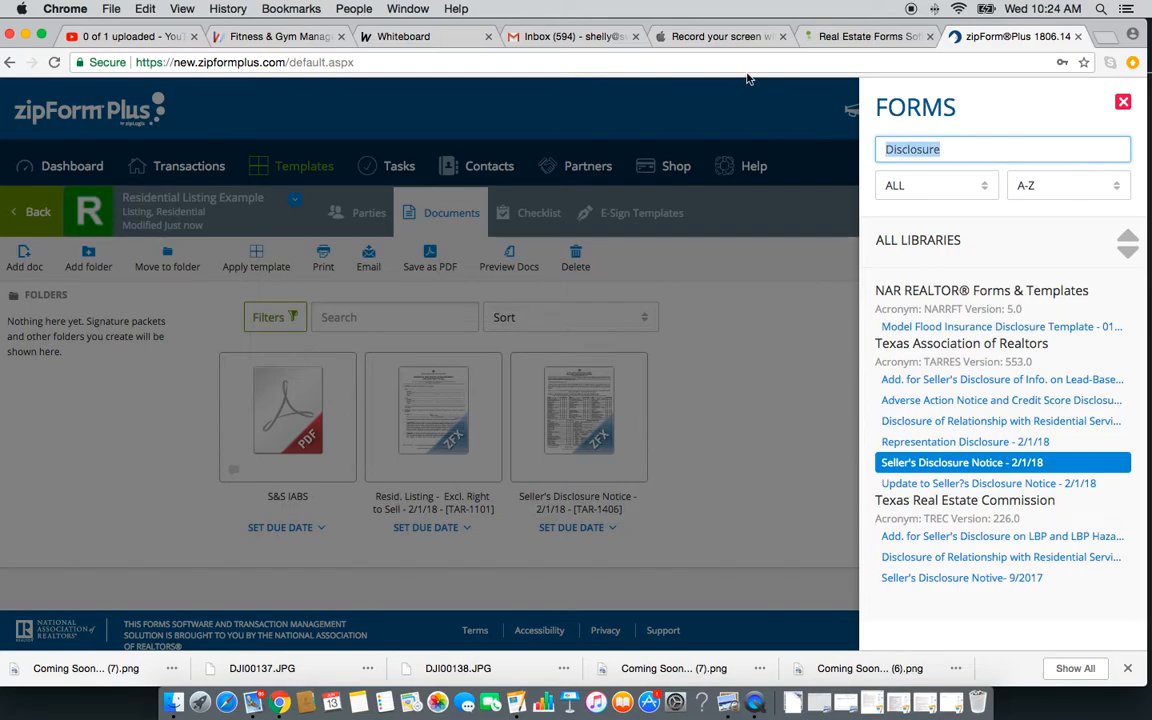
{"action": "type", "text": "Mandatory"}
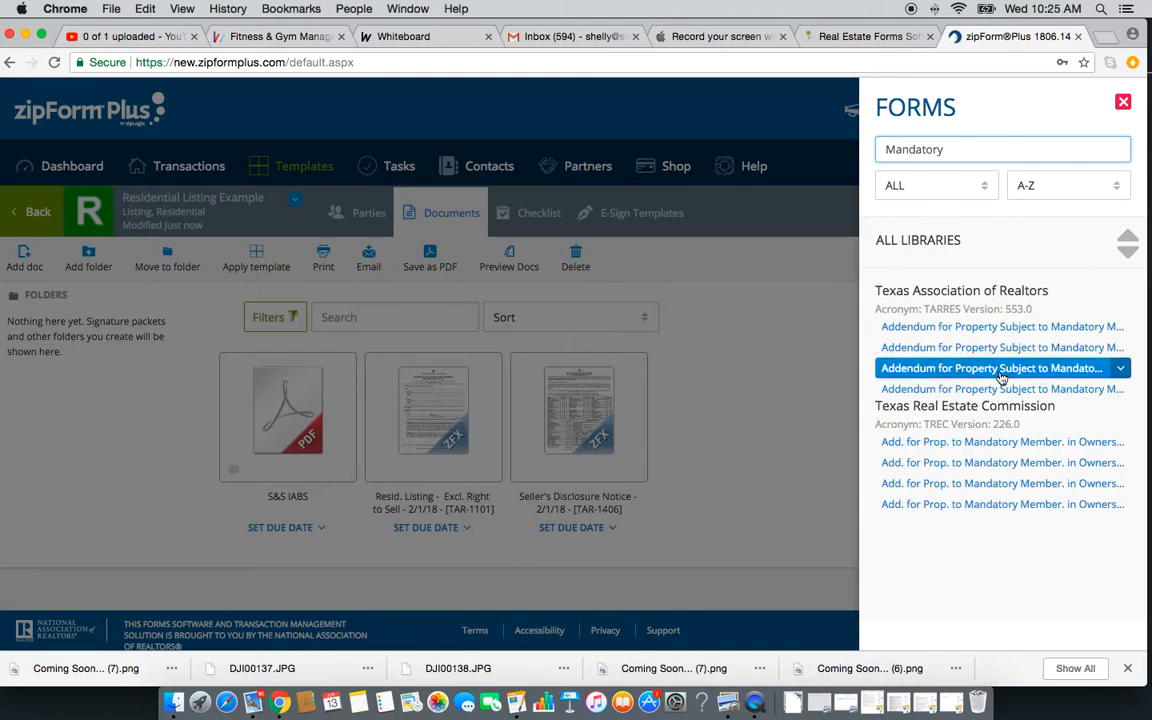
{"action": "left_click", "coordinate": [980, 328]}
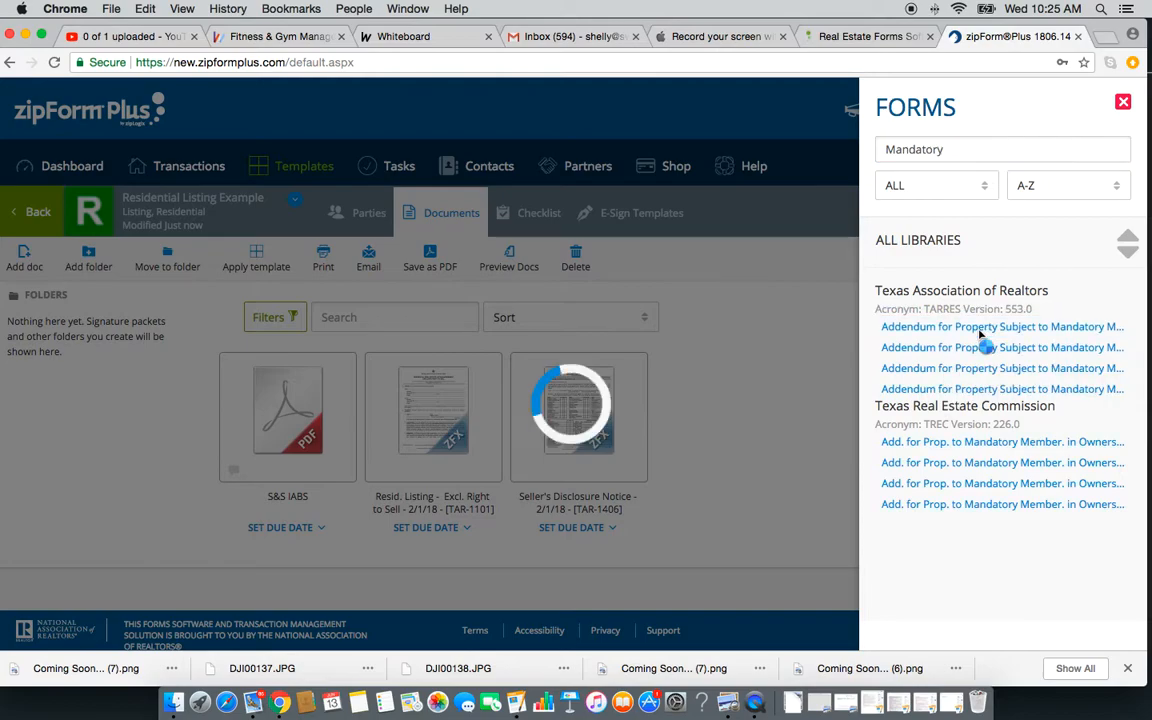
{"action": "left_click", "coordinate": [644, 398]}
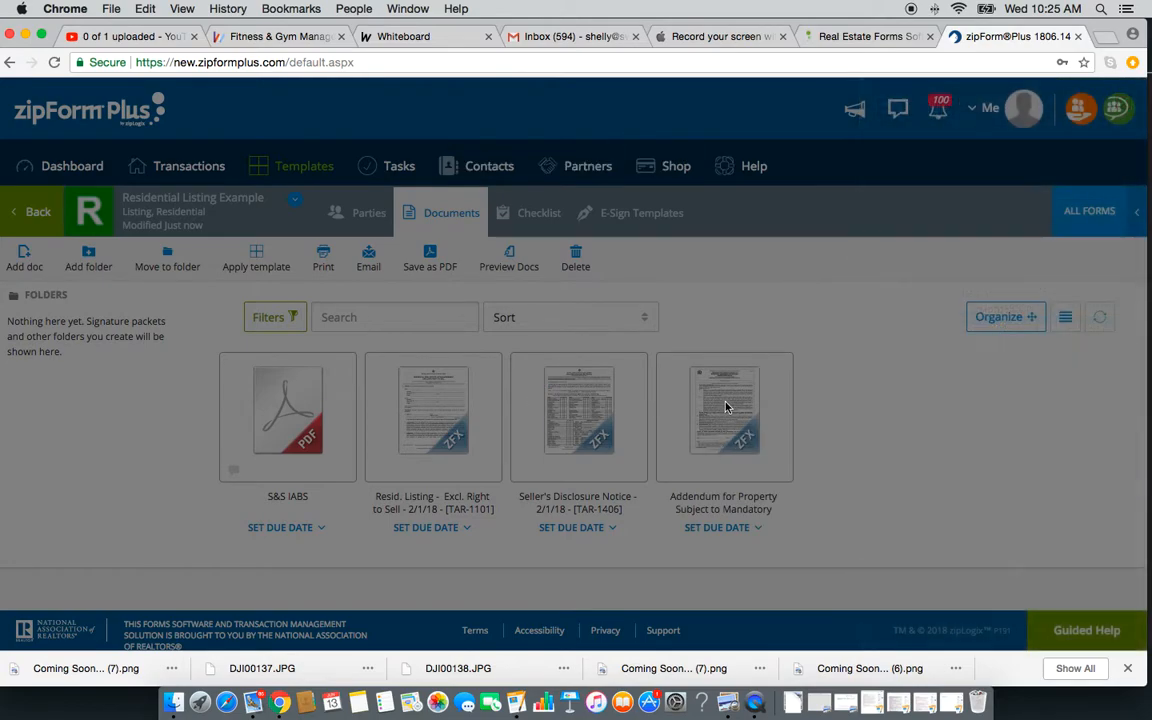
- Open the mandatory membership addendum, look through it, and return to the template's documents
{"action": "left_click", "coordinate": [720, 411]}
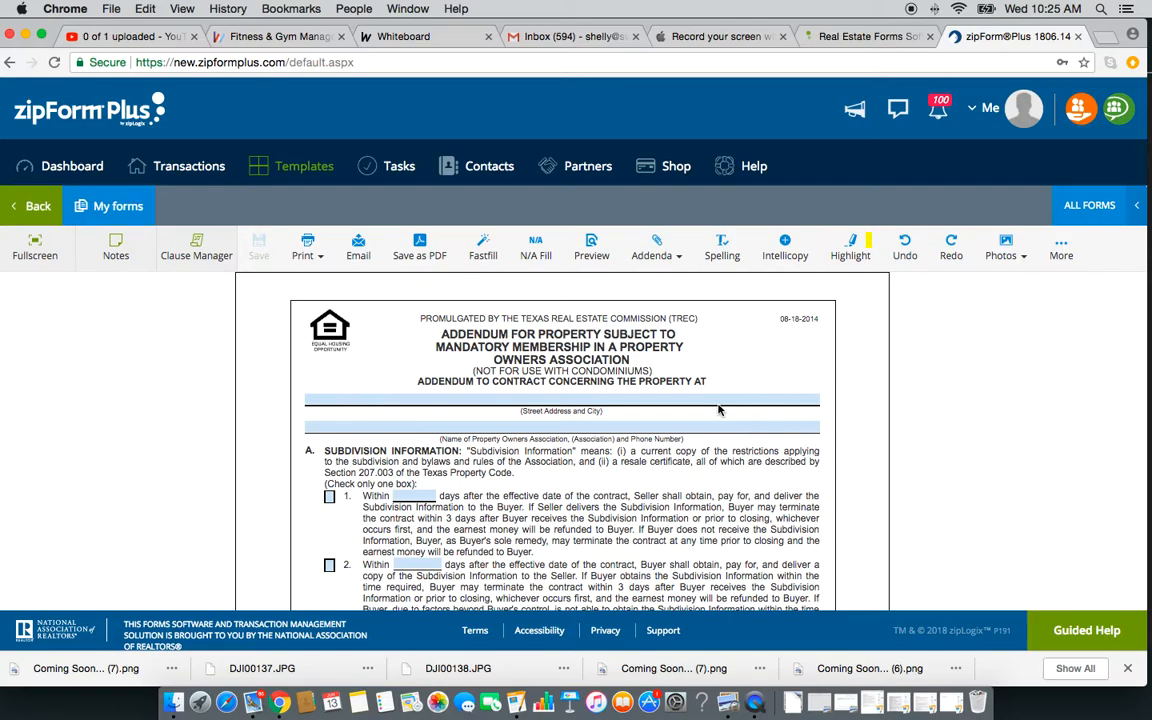
{"action": "scroll", "coordinate": [719, 410], "scroll_direction": "down", "scroll_amount": 5}
{"action": "scroll", "coordinate": [719, 410], "scroll_direction": "up", "scroll_amount": 5}
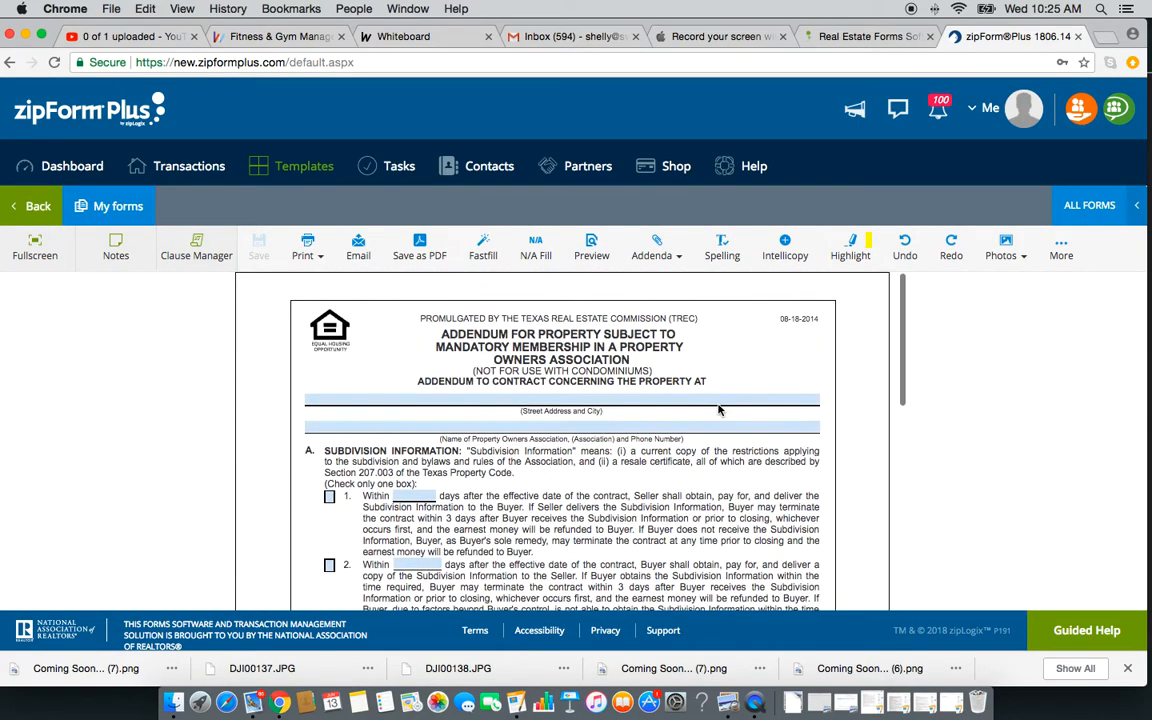
{"action": "left_click", "coordinate": [30, 206]}
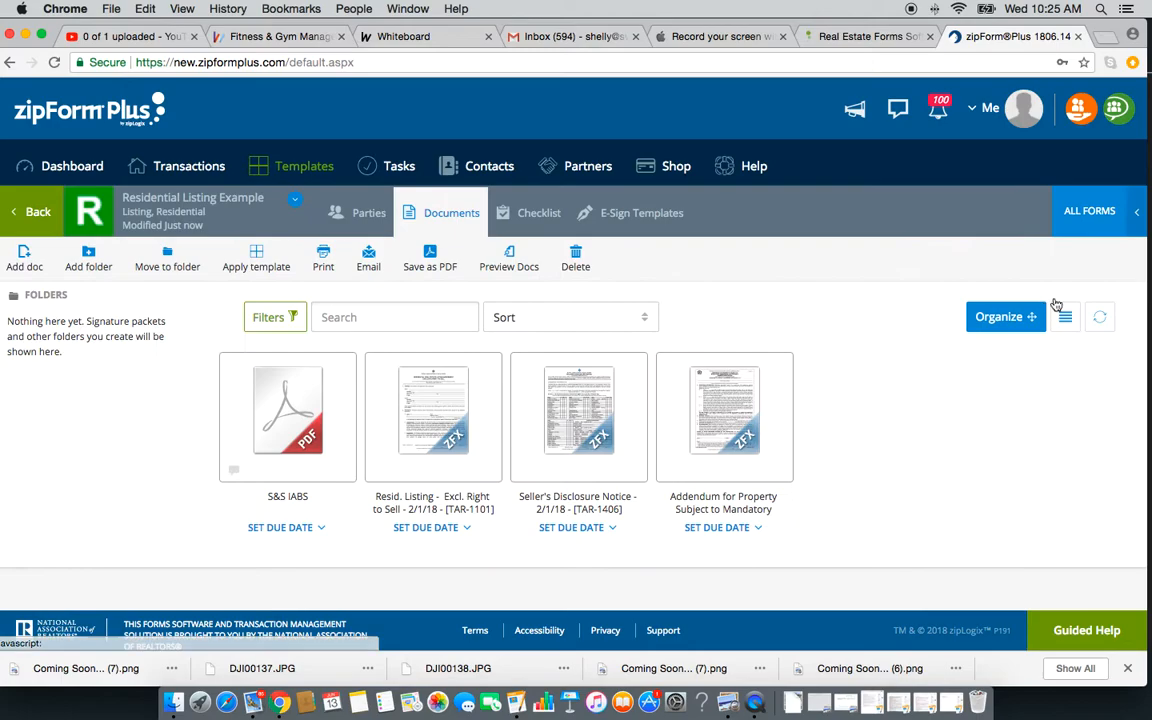
- Search the forms for "Water" and add the Houston Association of REALTORS "(#1) Notice to a Purch. of Real Prop. in a Water Dist..." form
{"action": "left_click", "coordinate": [1134, 212]}
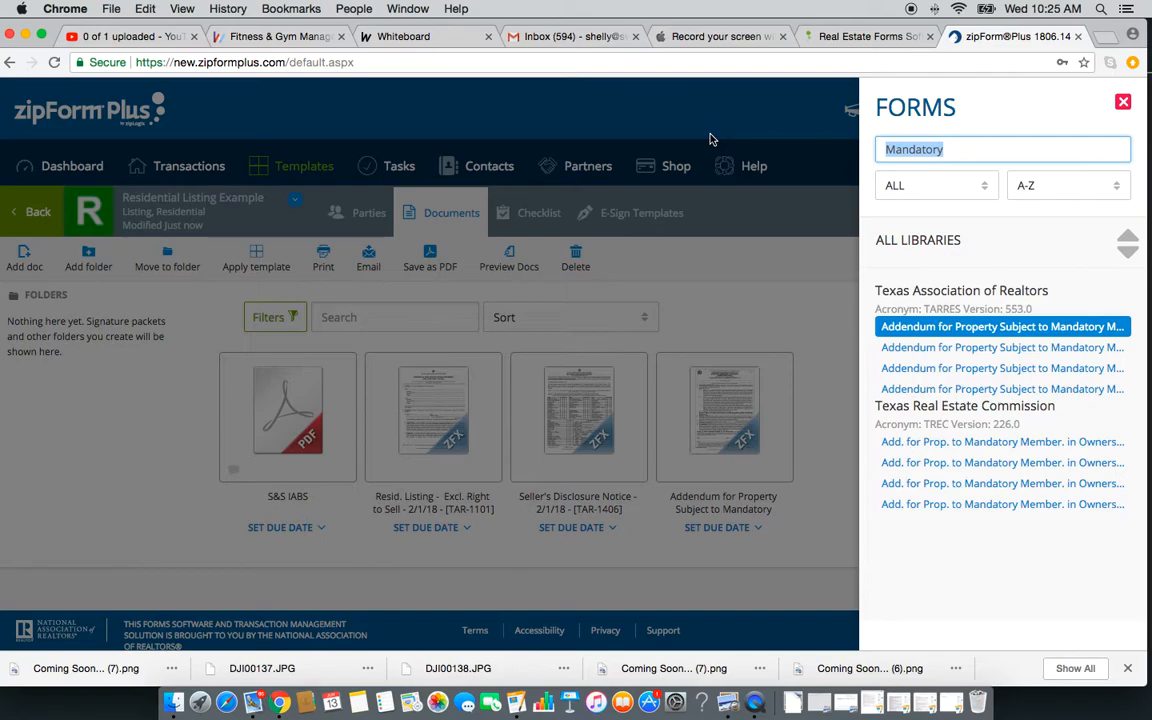
{"action": "type", "text": "Water"}
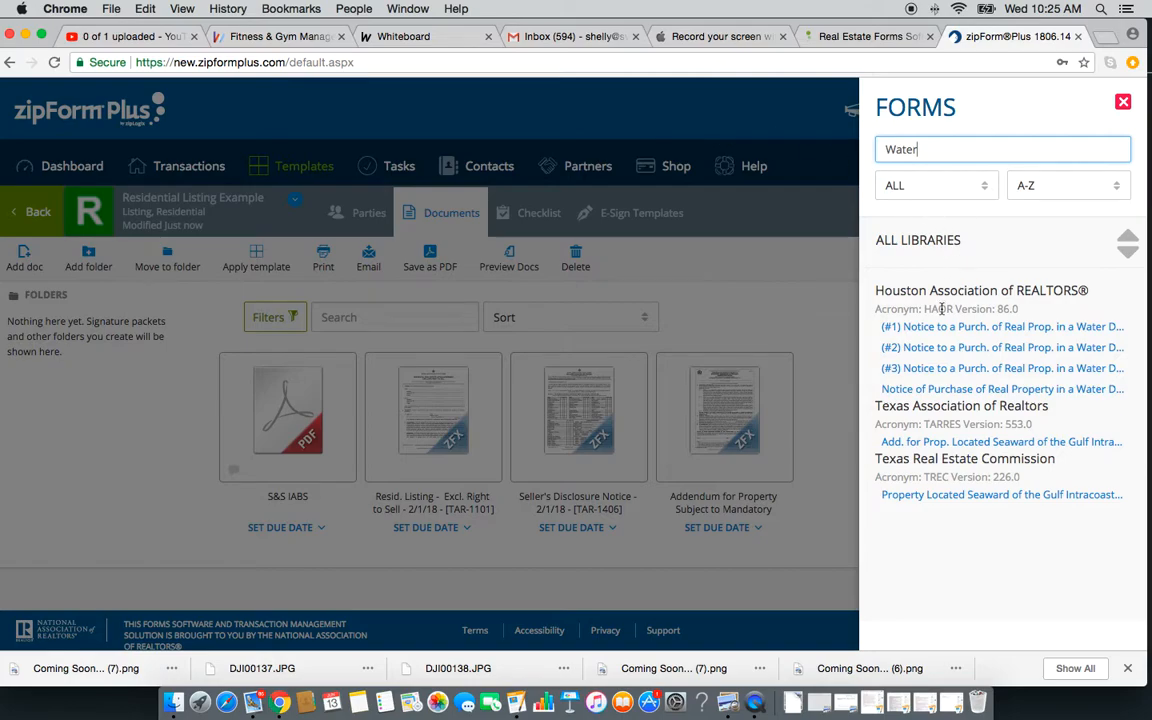
{"action": "left_click", "coordinate": [910, 330]}
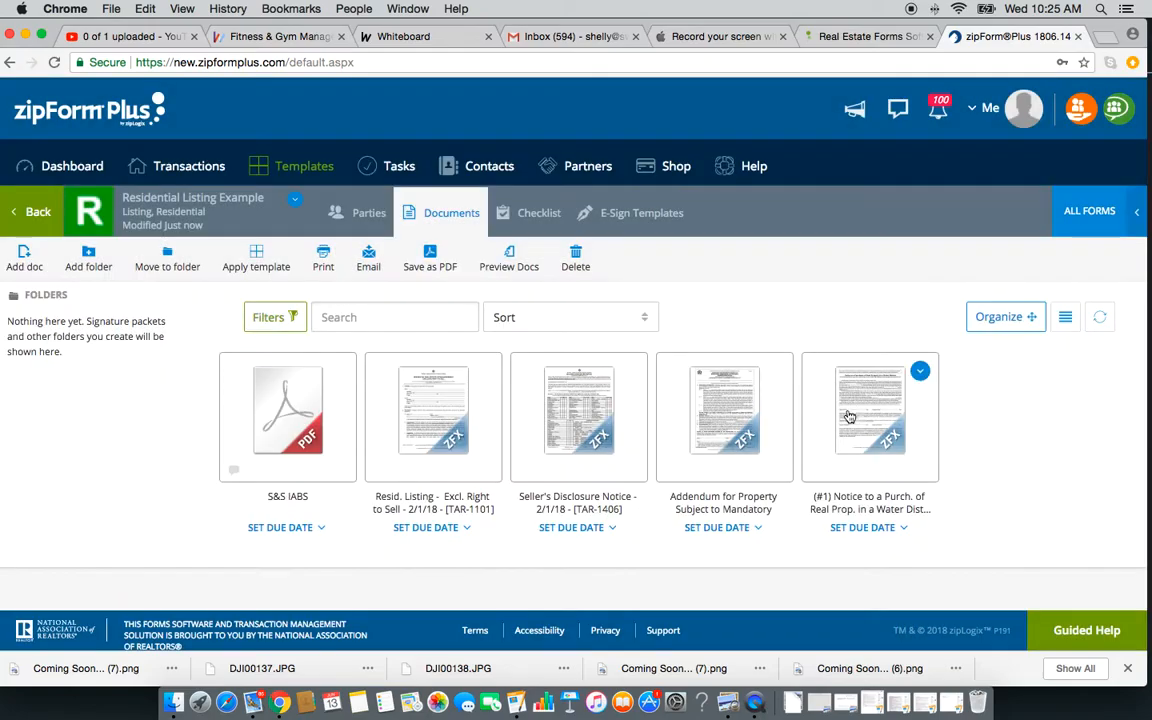
- Open the water district notice, look through its text, and return to the template's documents
{"action": "left_click", "coordinate": [835, 412]}
{"action": "scroll", "coordinate": [654, 451], "scroll_direction": "down", "scroll_amount": 15}
{"action": "scroll", "coordinate": [654, 451], "scroll_direction": "up", "scroll_amount": 15}
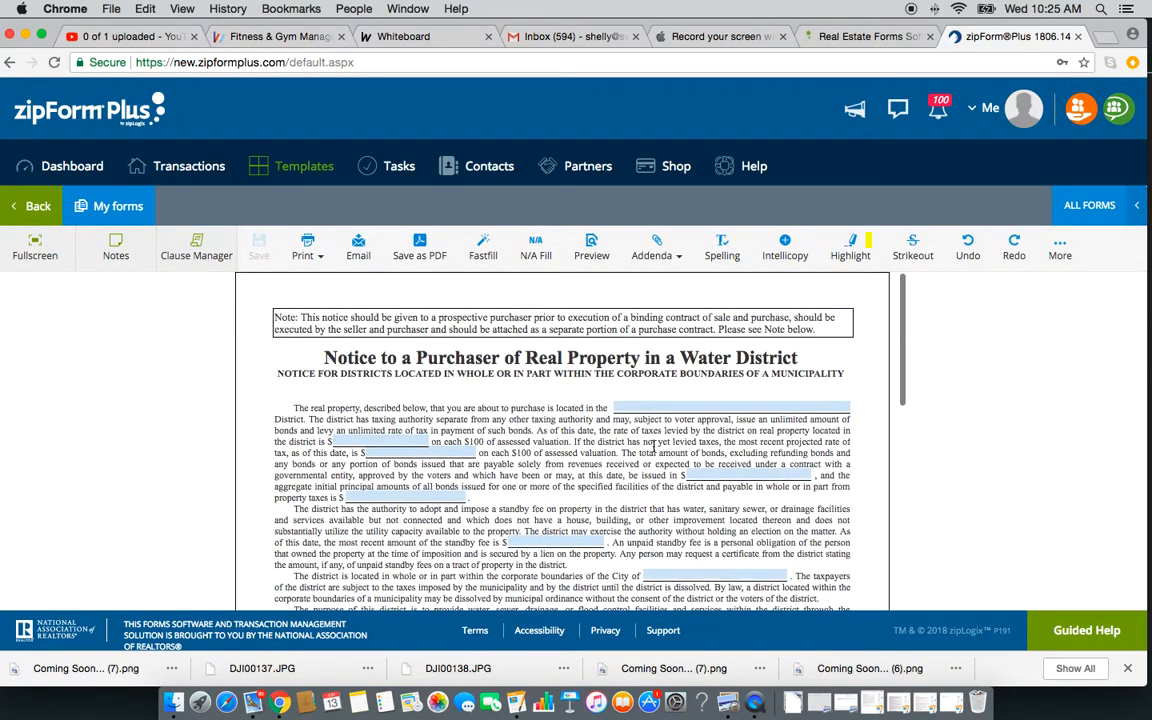
{"action": "left_click", "coordinate": [32, 206]}
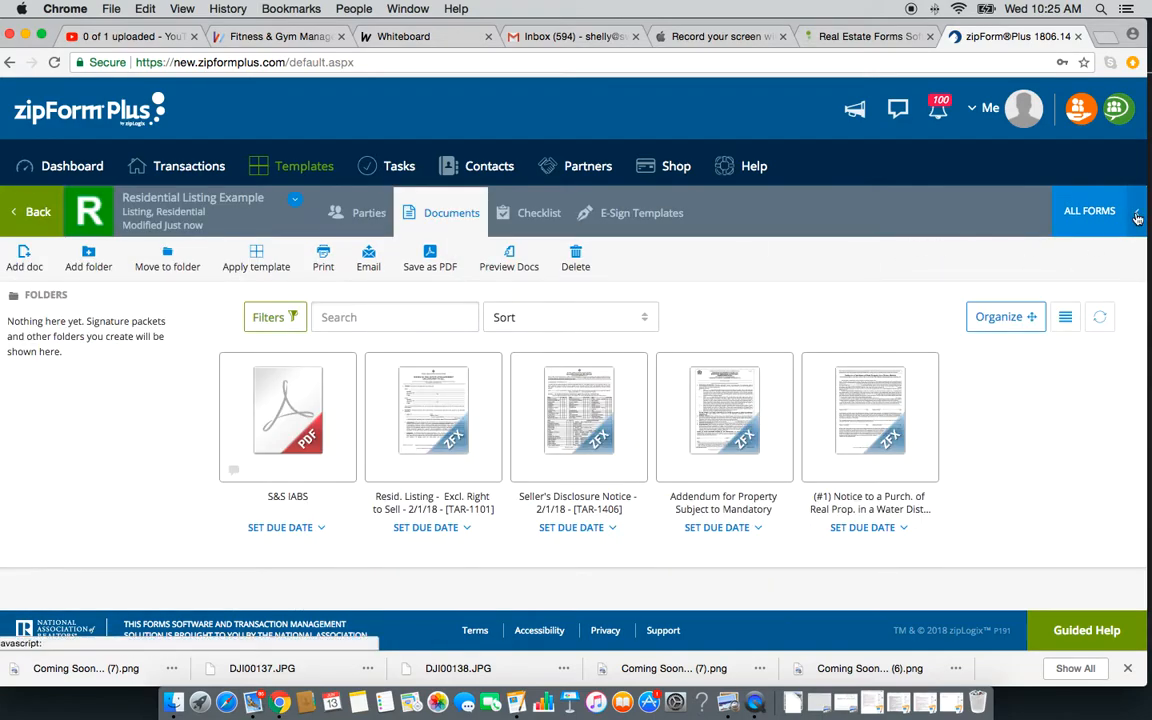
- Search all form libraries for "Septic"
{"action": "mouse_move", "coordinate": [870, 437]}
{"action": "left_click", "coordinate": [1136, 218]}
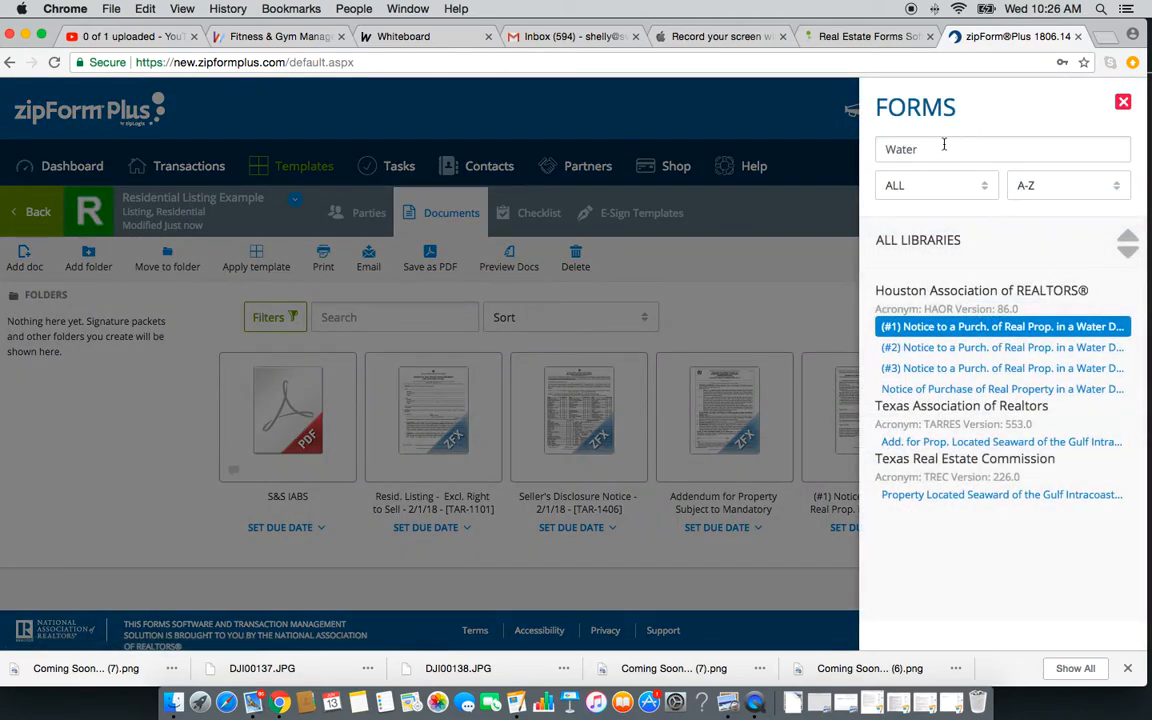
{"action": "key", "text": "BackSpace"}
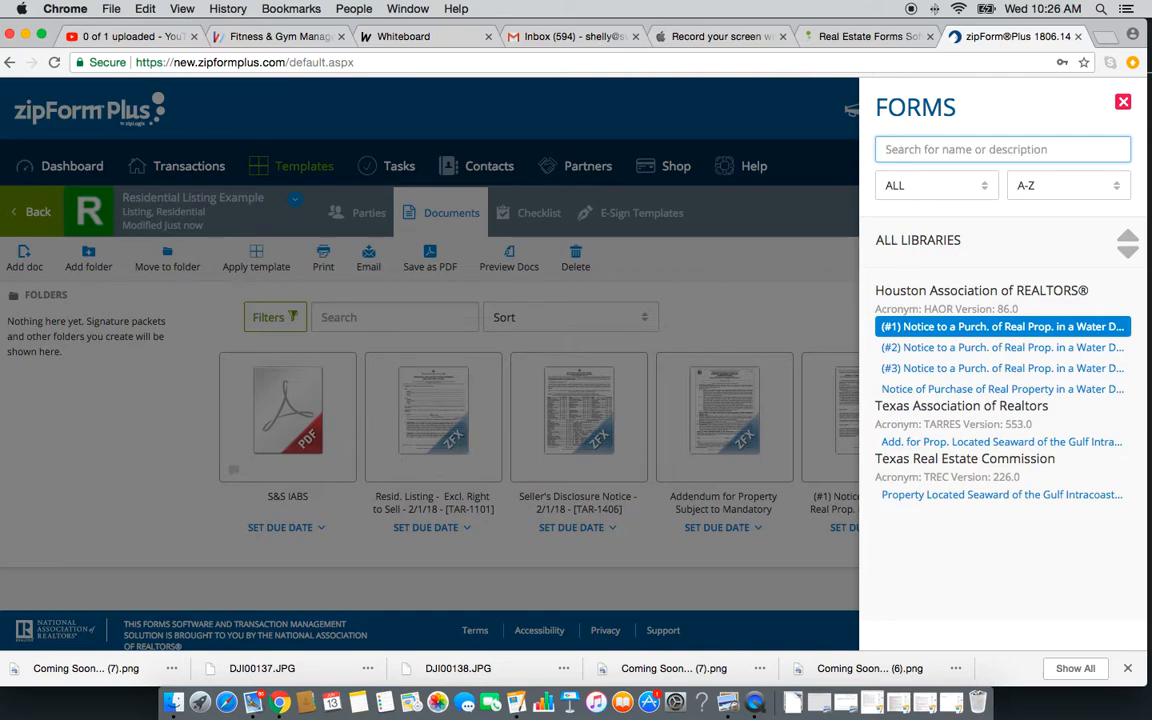
{"action": "type", "text": "Septic"}
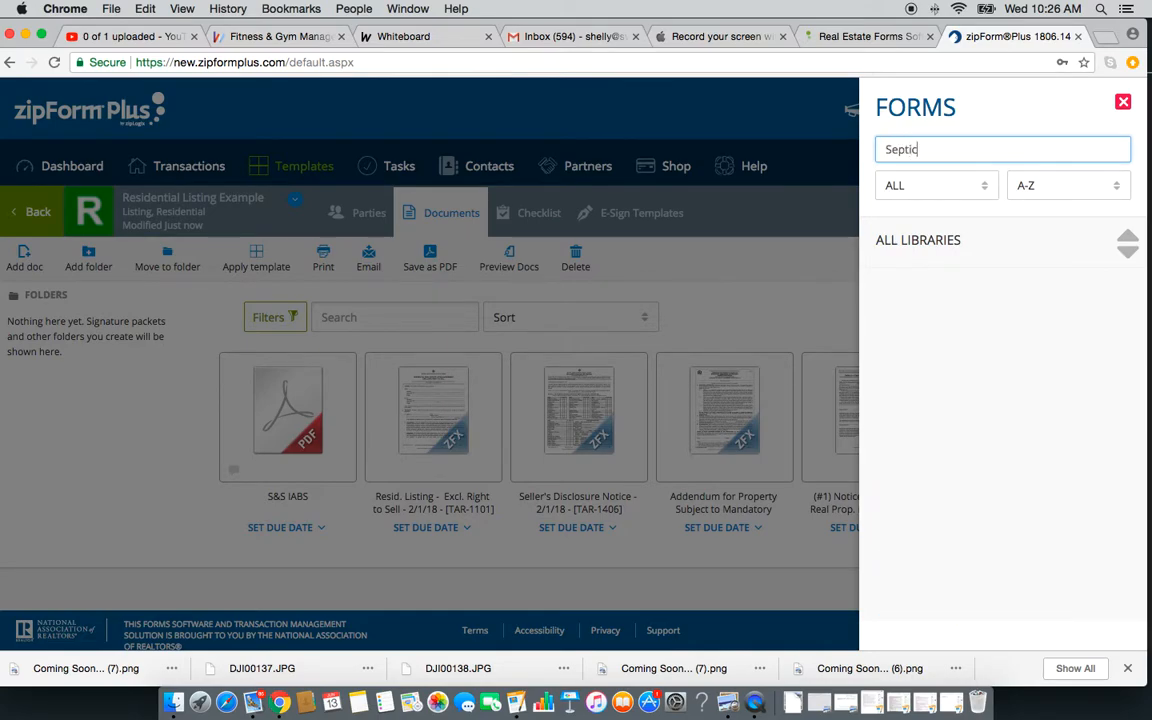
- Search the forms for "Sewer" and add "Information About On-Site Sewer Facility - 01/07/04" to the template's documents
{"action": "key", "text": "BackSpace"}
{"action": "key", "text": "BackSpace"}
{"action": "key", "text": "BackSpace"}
{"action": "type", "text": "ewer"}
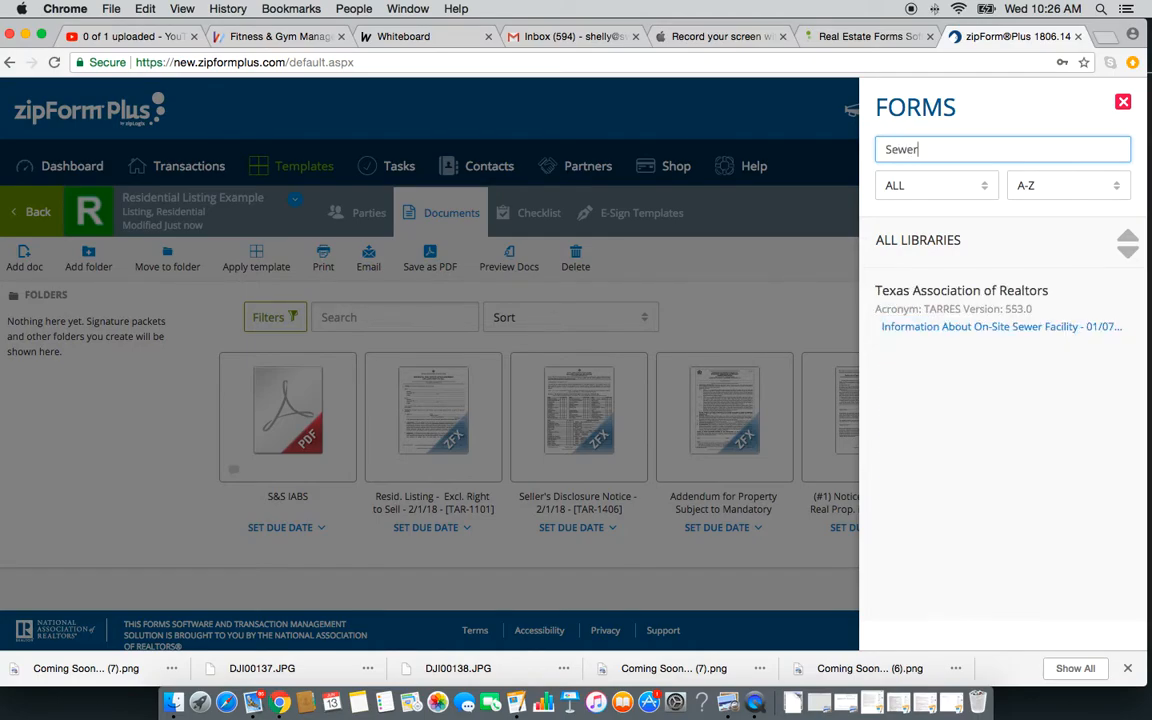
{"action": "left_click", "coordinate": [916, 327]}
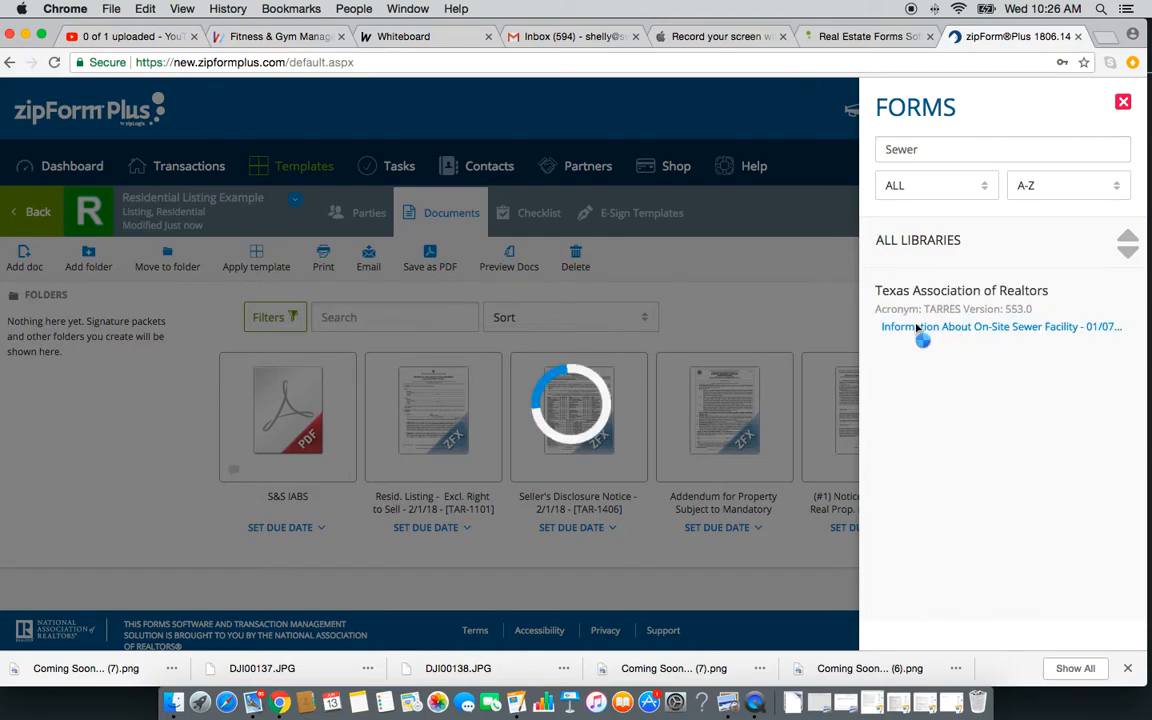
{"action": "left_click", "coordinate": [1123, 103]}
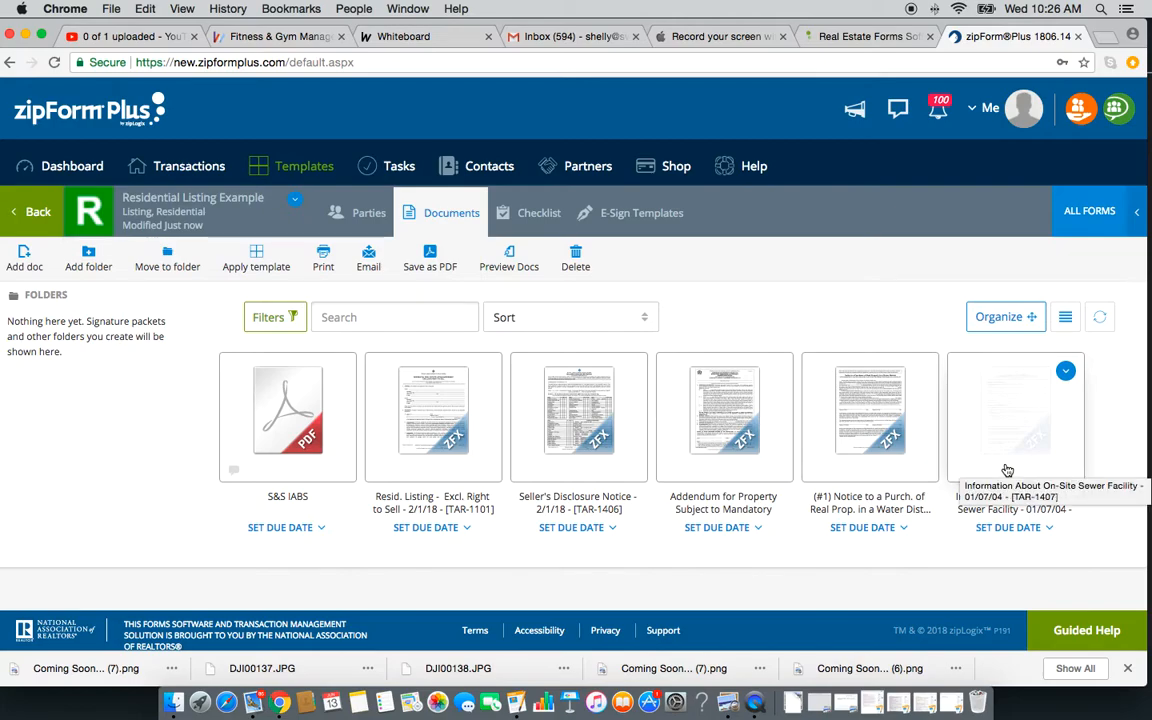
- Search the forms for "Flood" and add "Information About Special Flood Hazard Areas - 01/01/14" to the template's documents
{"action": "left_click", "coordinate": [1134, 214]}
{"action": "left_click", "coordinate": [916, 150]}
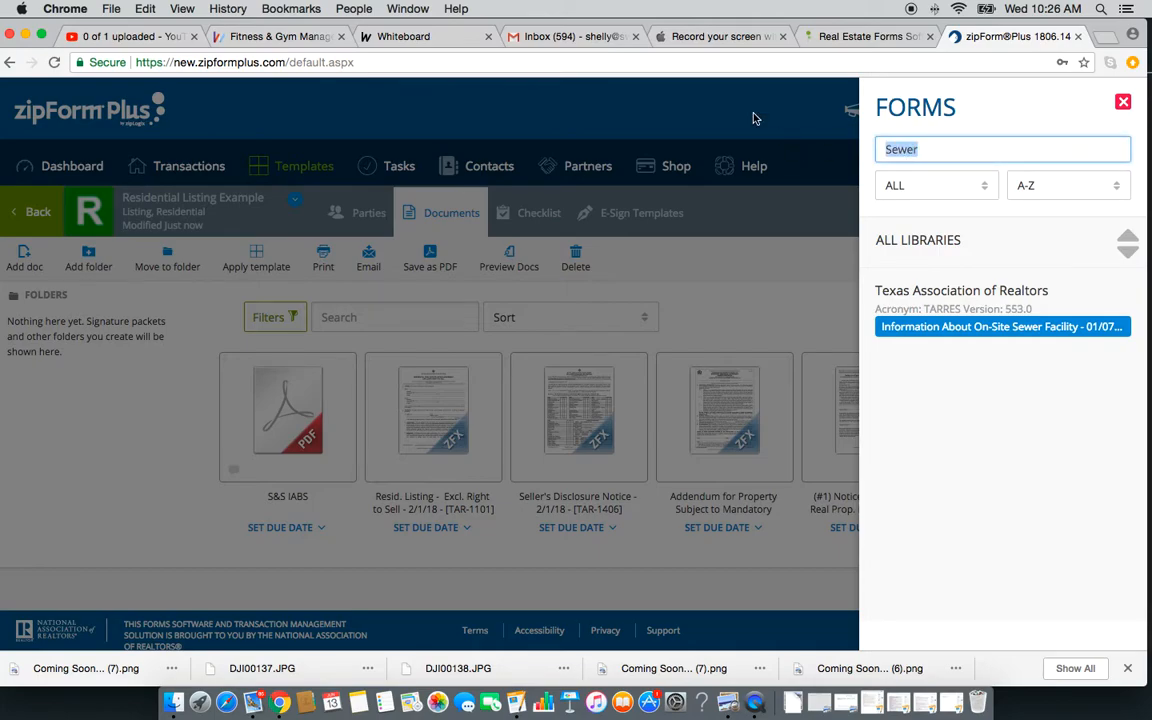
{"action": "key", "text": "BackSpace"}
{"action": "key", "text": "BackSpace"}
{"action": "key", "text": "BackSpace"}
{"action": "key", "text": "BackSpace"}
{"action": "key", "text": "BackSpace"}
{"action": "type", "text": "Flood"}
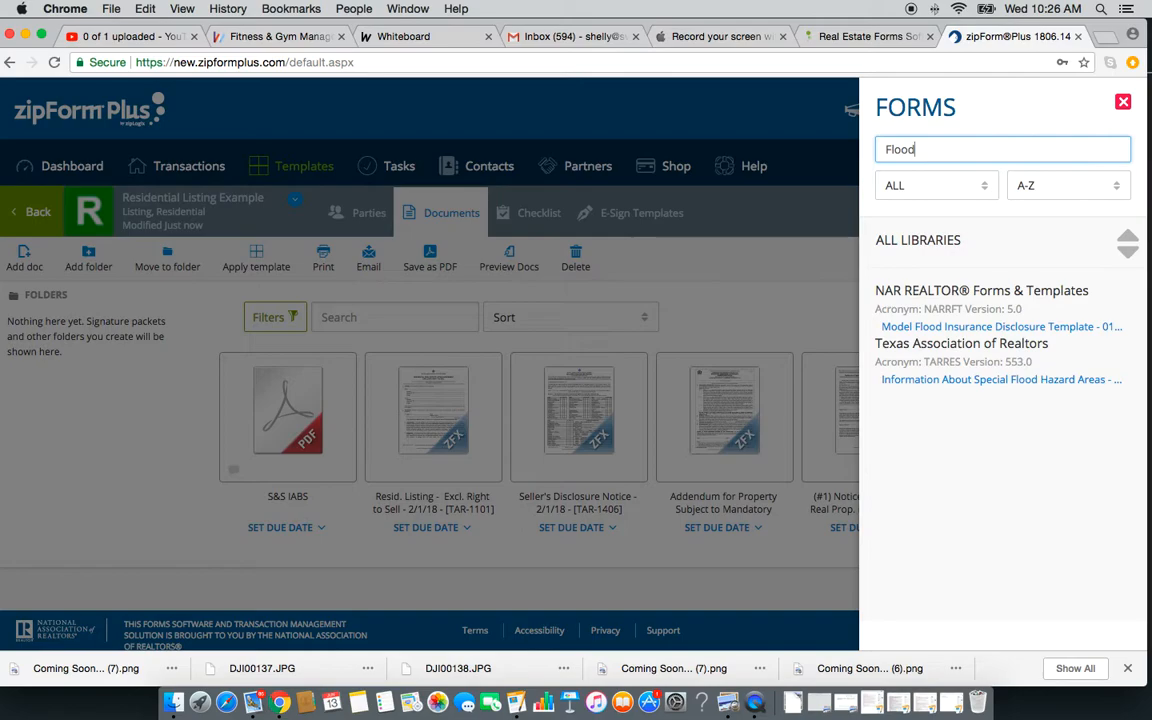
{"action": "left_click", "coordinate": [957, 381]}
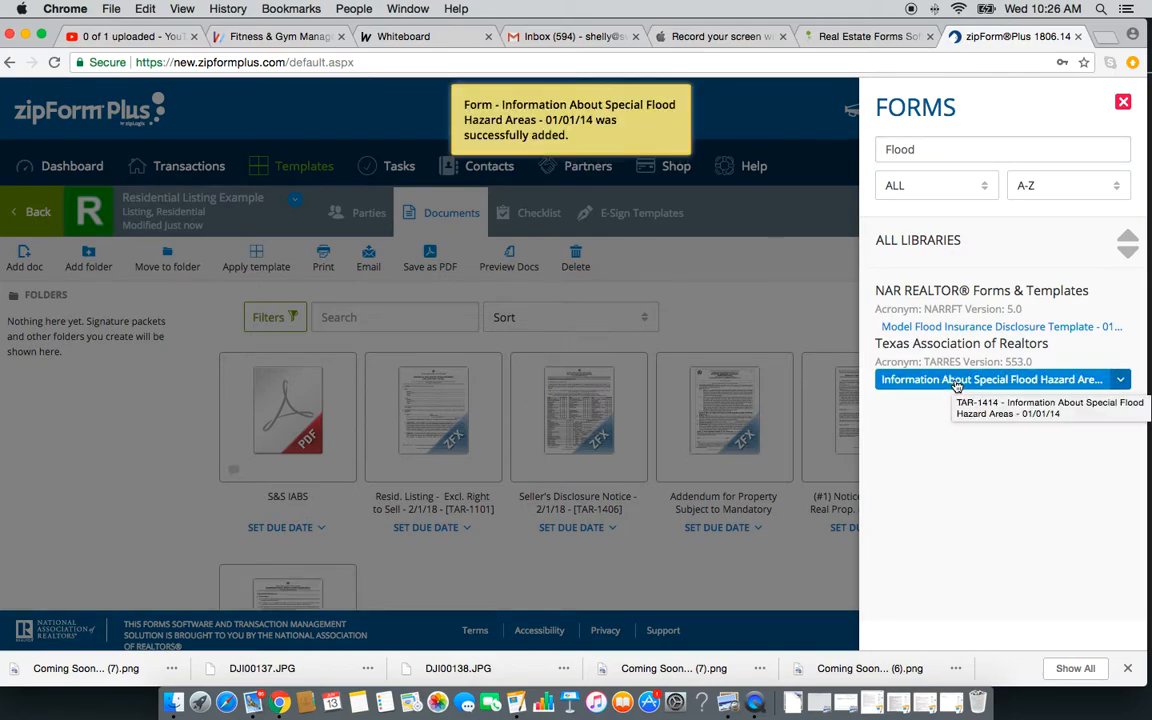
{"action": "left_click", "coordinate": [1124, 108]}
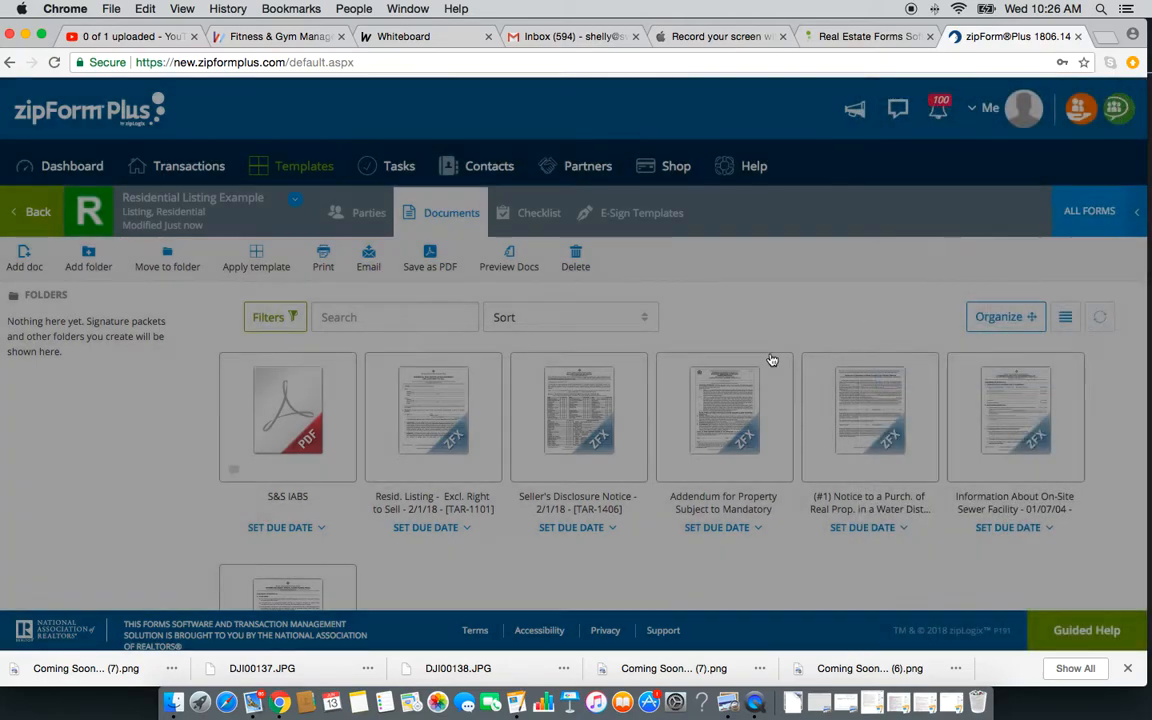
- Look over the template's documents and search all form libraries for "Intake"
{"action": "scroll", "coordinate": [794, 300], "scroll_direction": "down", "scroll_amount": 3}
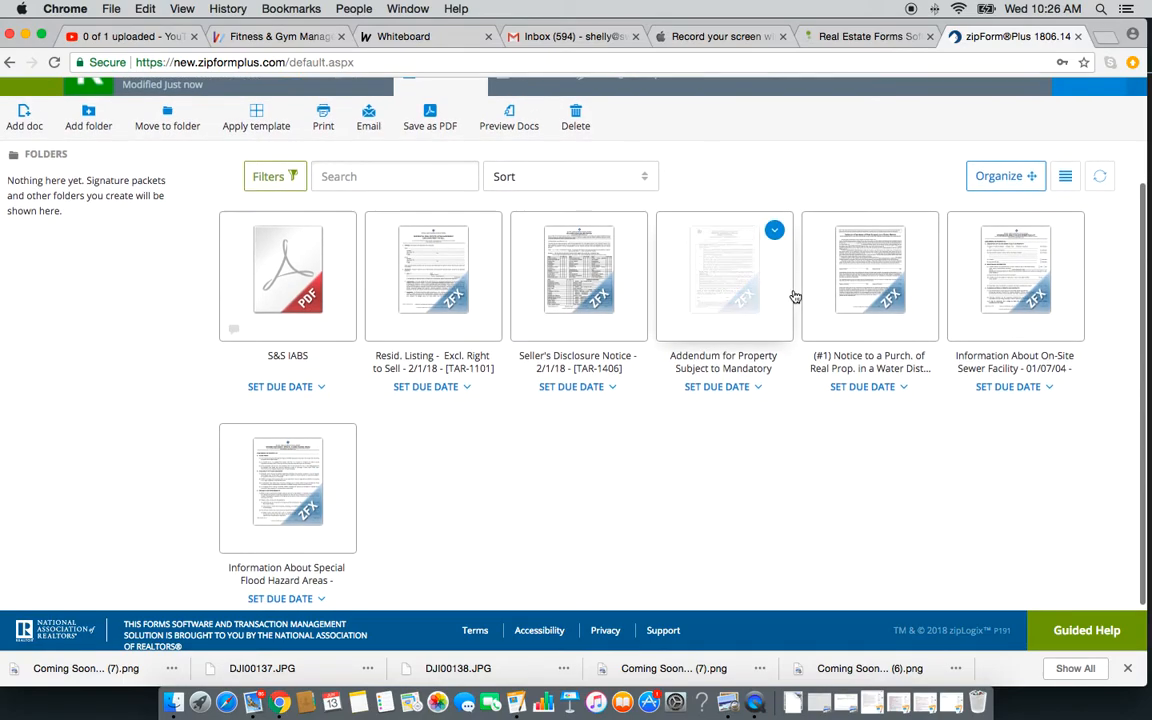
{"action": "scroll", "coordinate": [795, 297], "scroll_direction": "down", "scroll_amount": 1}
{"action": "scroll", "coordinate": [795, 297], "scroll_direction": "up", "scroll_amount": 1}
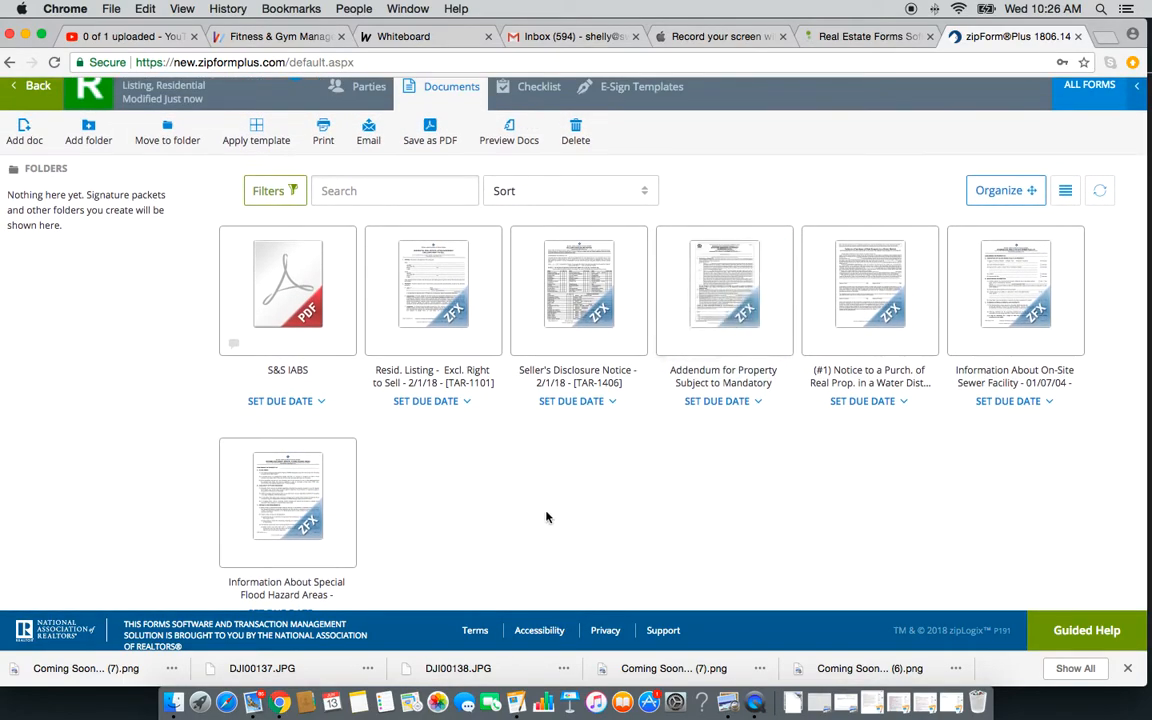
{"action": "scroll", "coordinate": [546, 517], "scroll_direction": "up", "scroll_amount": 1}
{"action": "scroll", "coordinate": [546, 517], "scroll_direction": "down", "scroll_amount": 1}
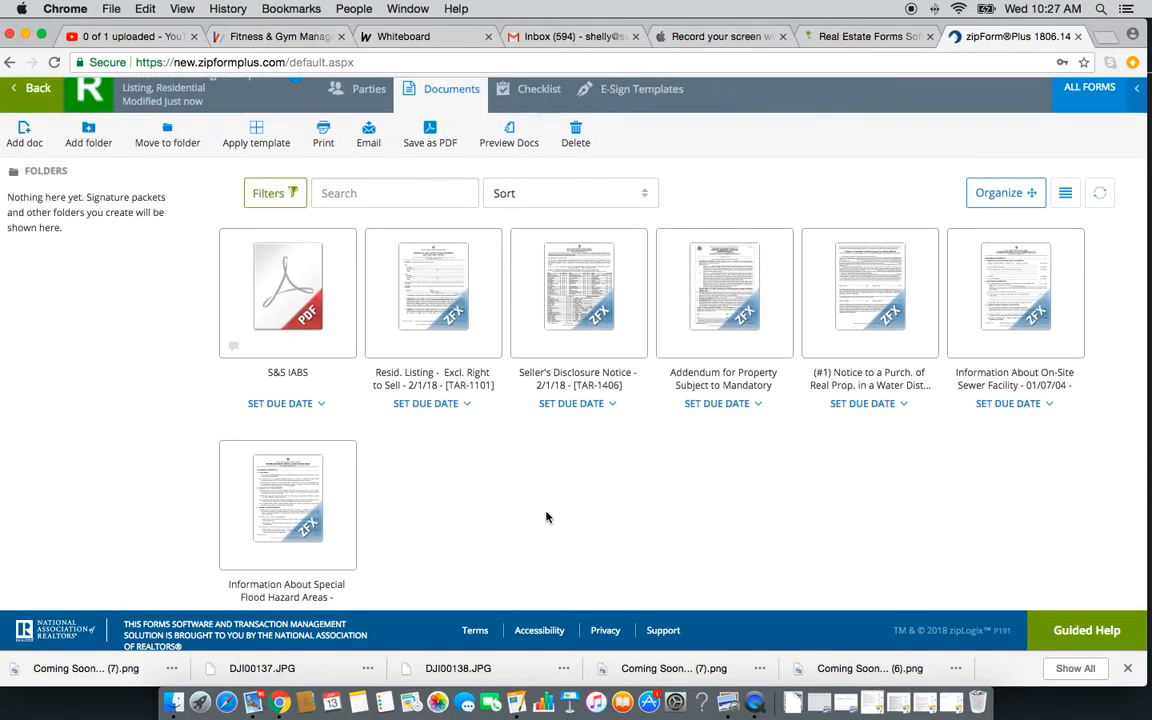
{"action": "scroll", "coordinate": [578, 463], "scroll_direction": "up", "scroll_amount": 3}
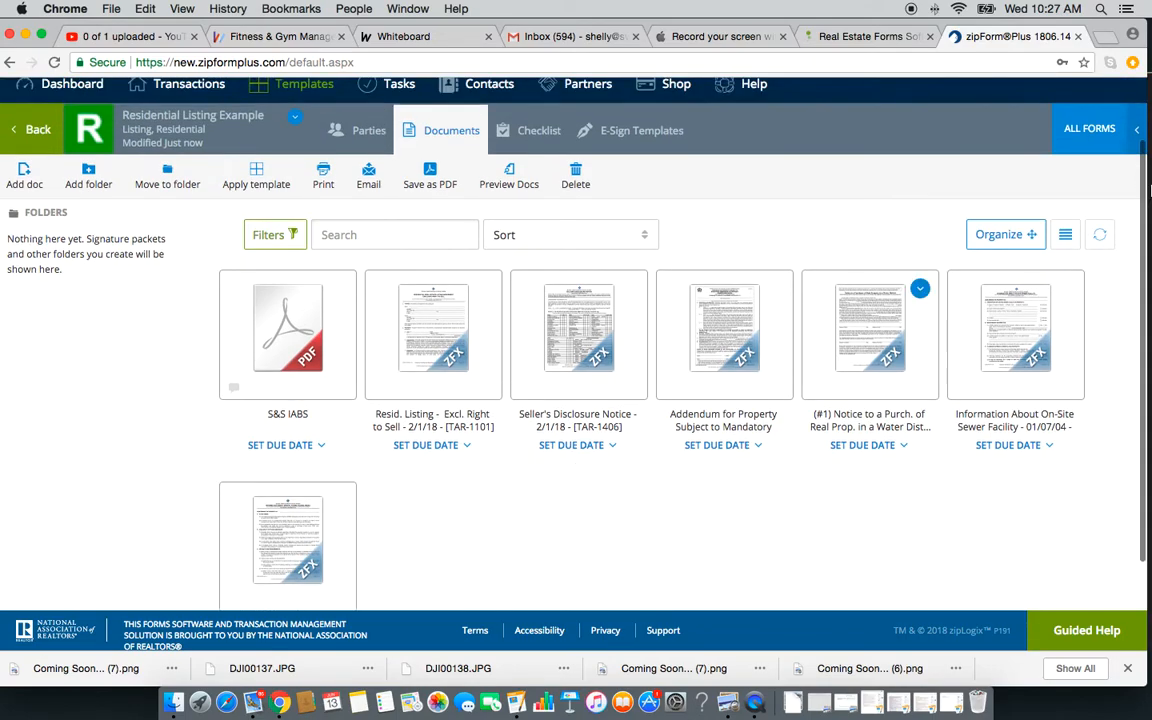
{"action": "left_click", "coordinate": [1140, 150]}
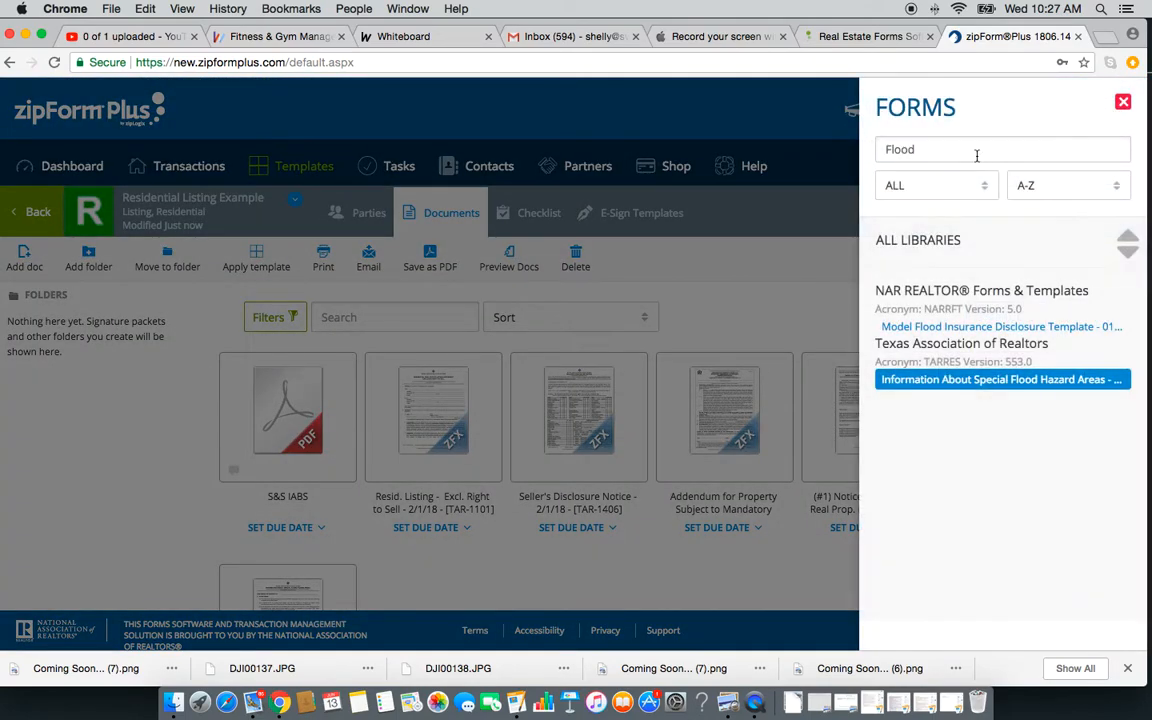
{"action": "left_click_drag", "start_coordinate": [977, 156], "coordinate": [660, 84]}
{"action": "type", "text": "Intake"}
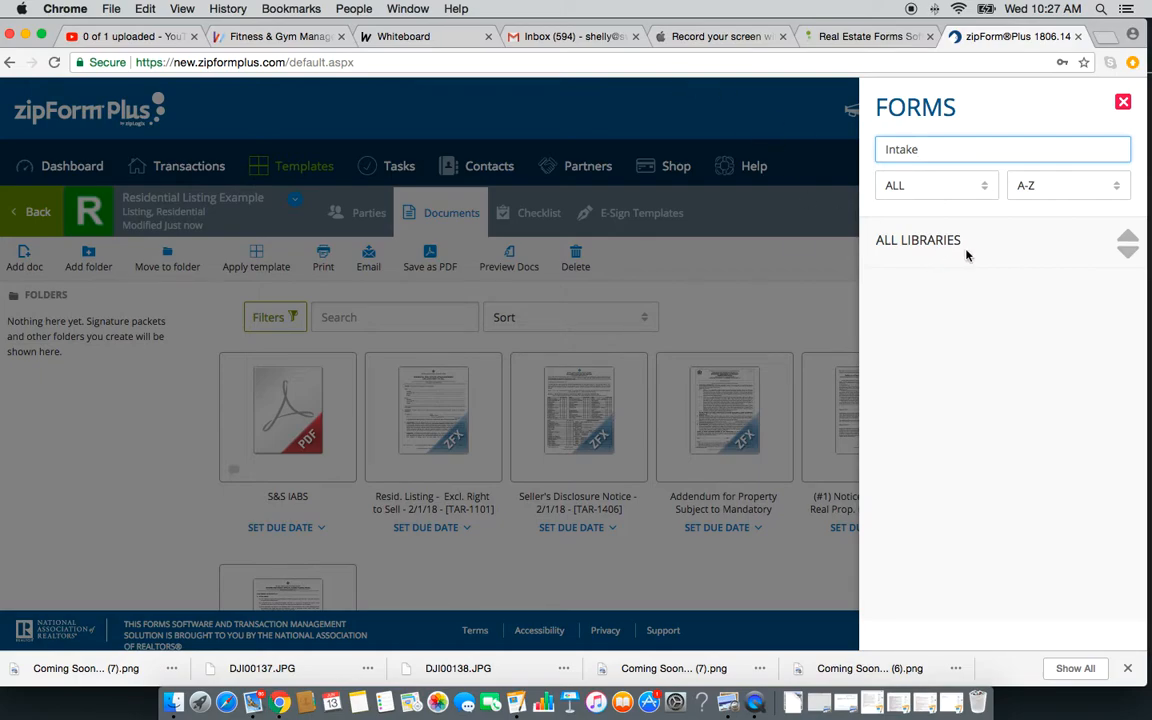
- Search all form libraries for "information", look through the listed forms, and return to the template's documents
{"action": "left_click_drag", "start_coordinate": [925, 149], "coordinate": [840, 148]}
{"action": "type", "text": "information"}
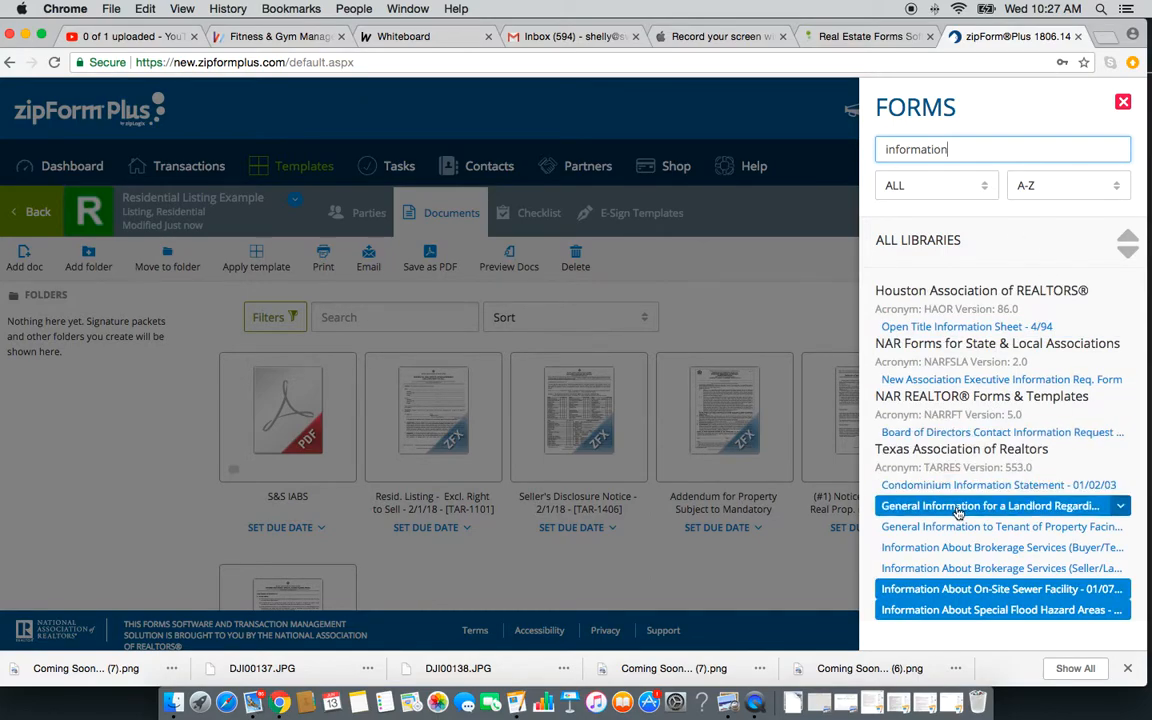
{"action": "scroll", "coordinate": [929, 579], "scroll_direction": "down", "scroll_amount": 3}
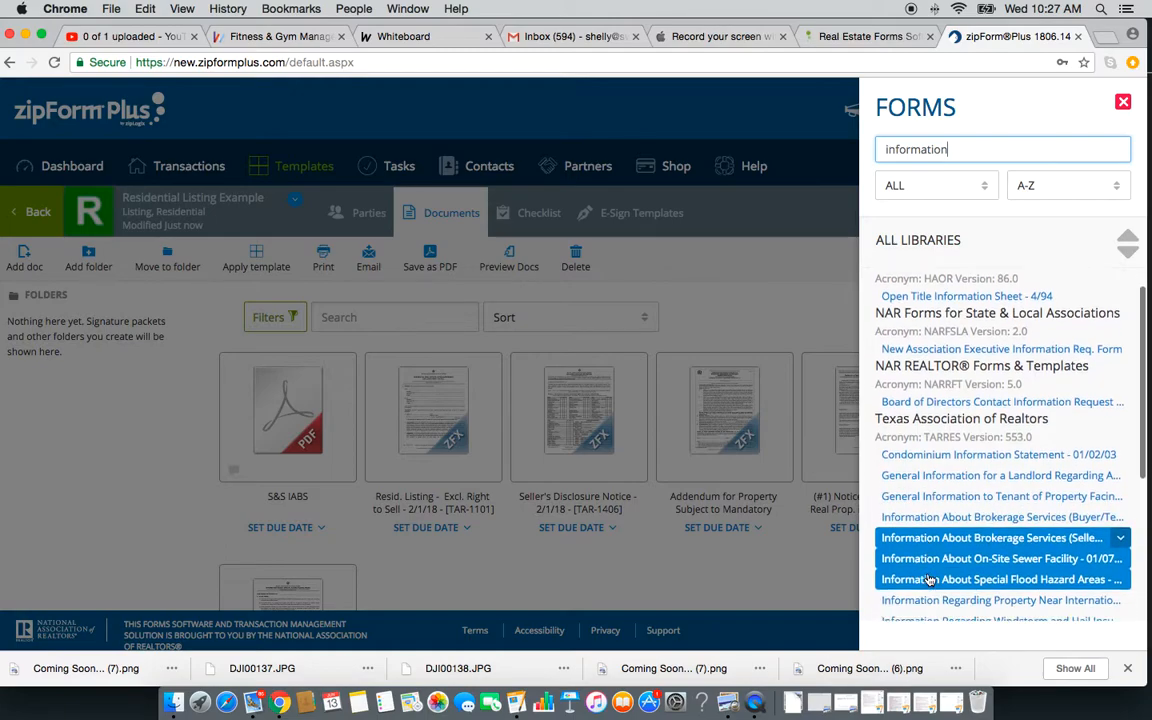
{"action": "scroll", "coordinate": [929, 579], "scroll_direction": "down", "scroll_amount": 2}
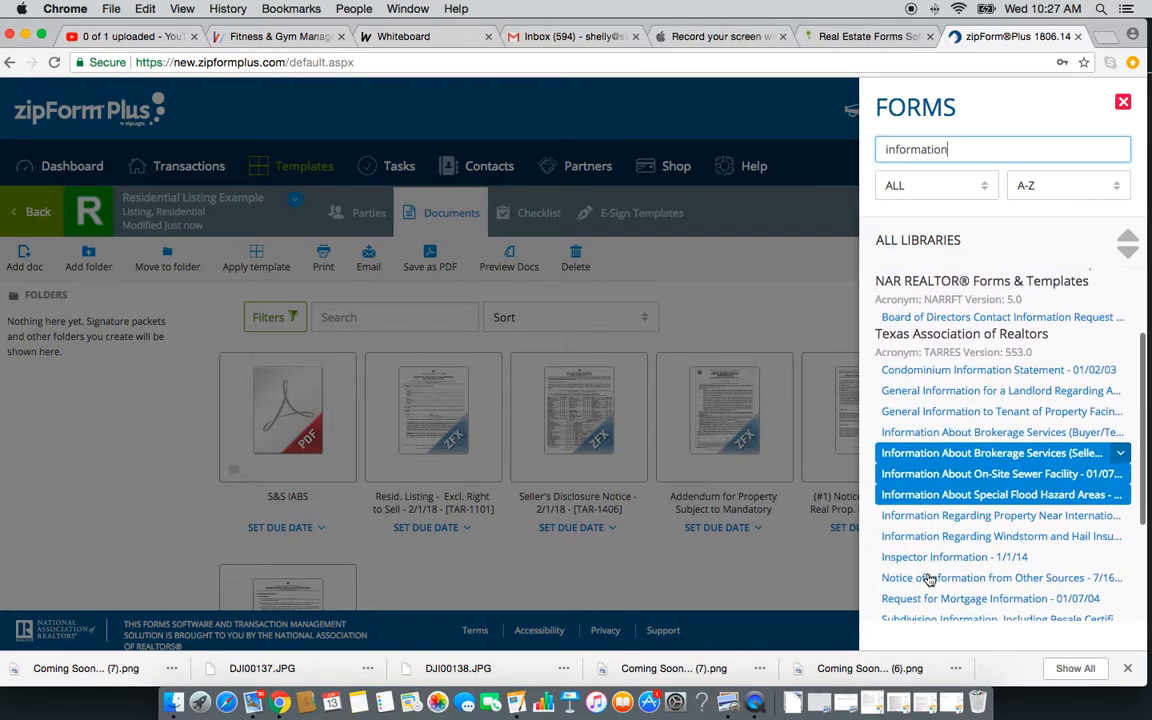
{"action": "scroll", "coordinate": [929, 579], "scroll_direction": "up", "scroll_amount": 2}
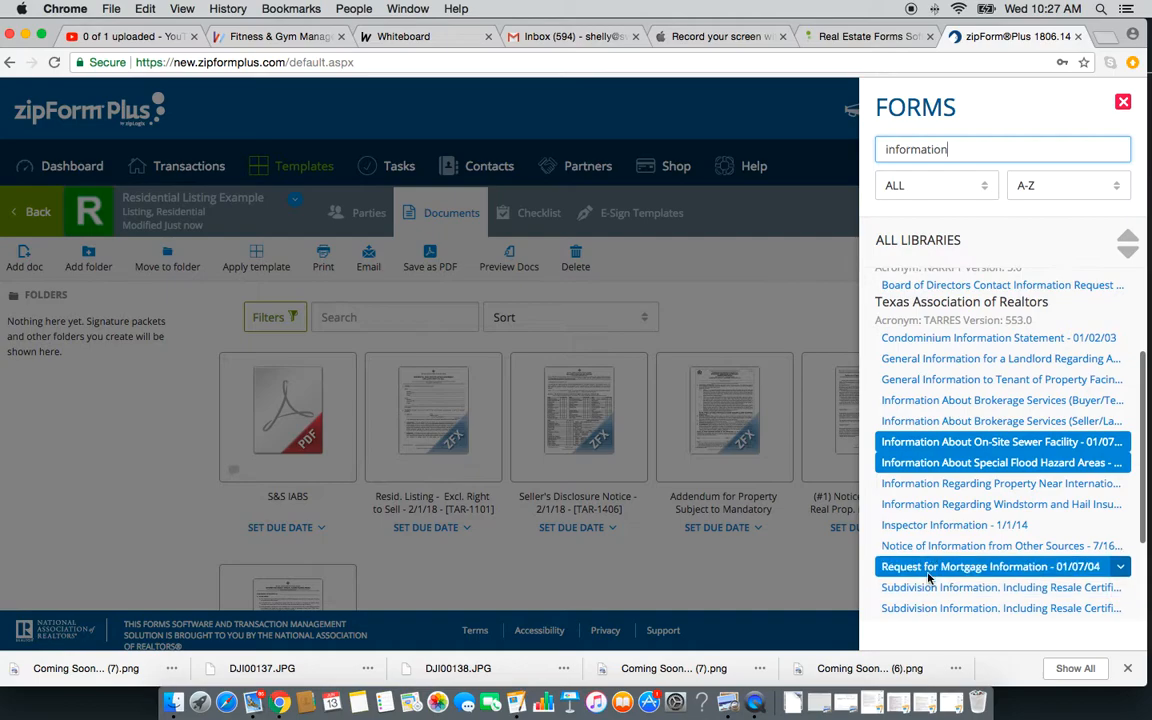
{"action": "scroll", "coordinate": [929, 579], "scroll_direction": "up", "scroll_amount": 4}
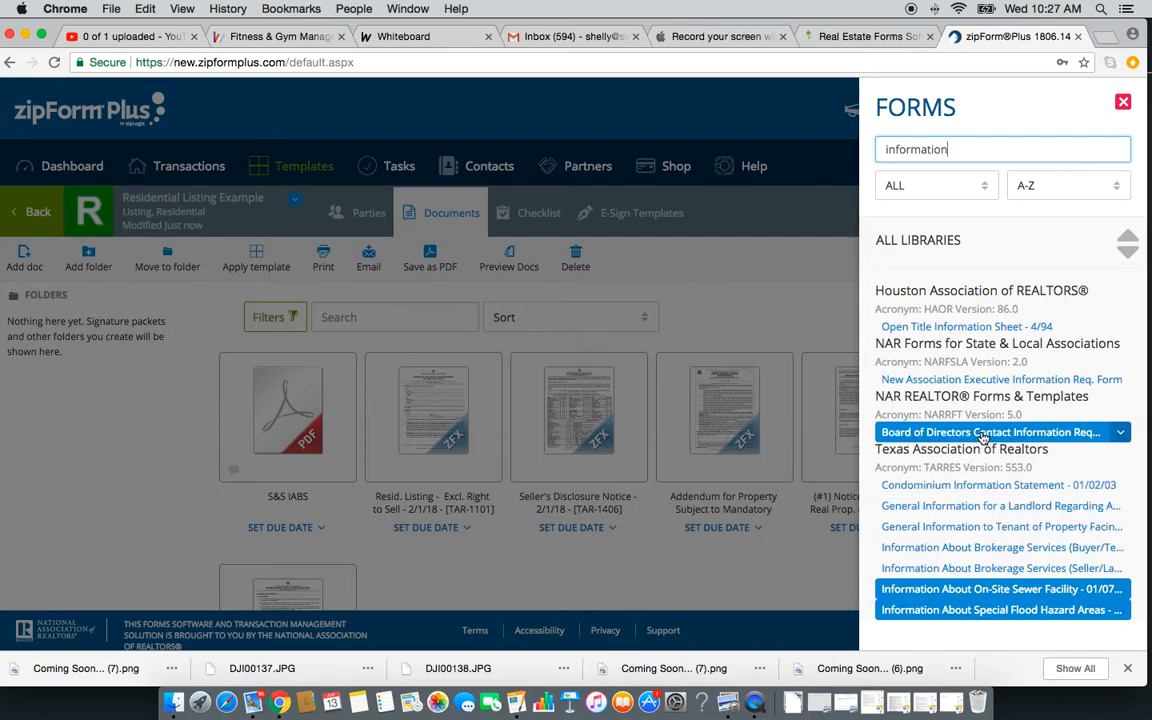
{"action": "scroll", "coordinate": [1000, 395], "scroll_direction": "down", "scroll_amount": 1}
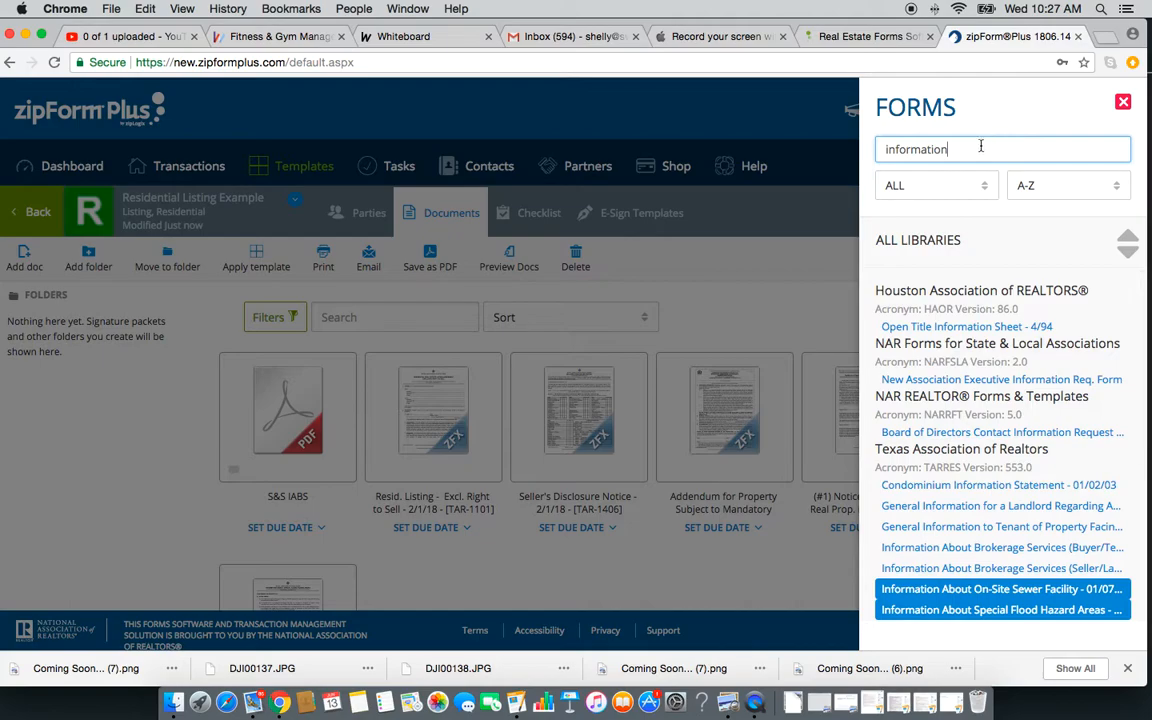
{"action": "key", "text": "BackSpace"}
{"action": "key", "text": "BackSpace"}
{"action": "key", "text": "BackSpace"}
{"action": "key", "text": "BackSpace"}
{"action": "key", "text": "BackSpace"}
{"action": "key", "text": "BackSpace"}
{"action": "key", "text": "BackSpace"}
{"action": "key", "text": "BackSpace"}
{"action": "left_click", "coordinate": [1123, 102]}
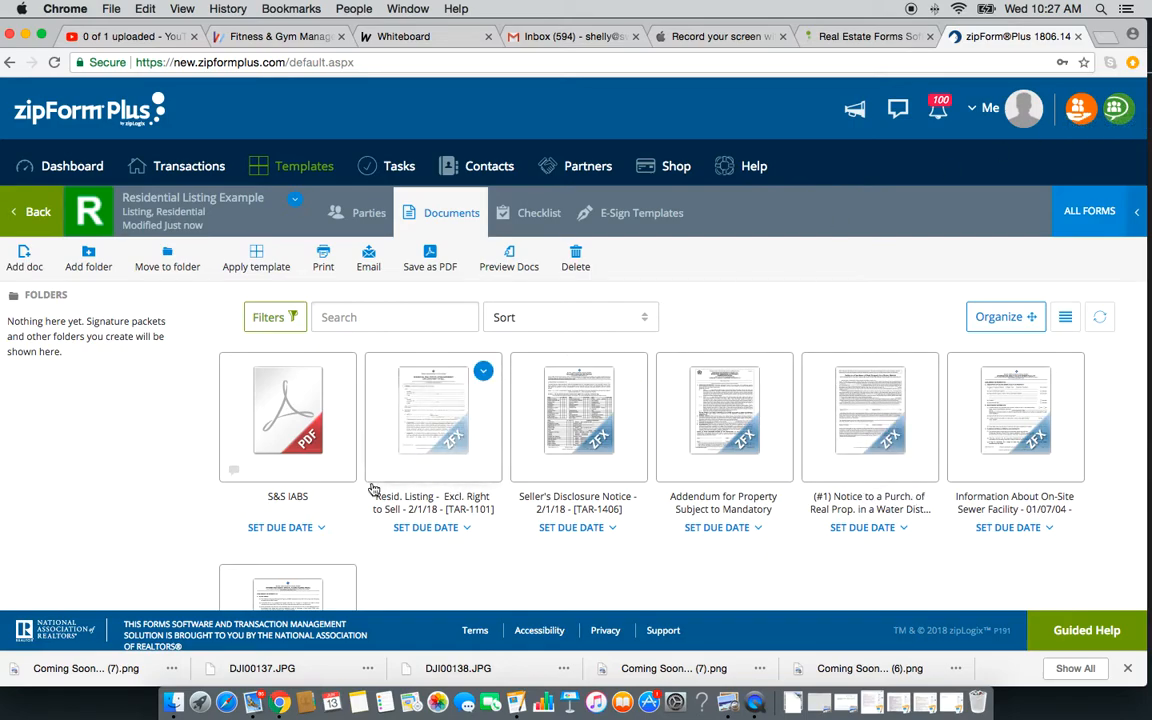
- Review the documents in the Residential Listing Example template, reopening it once from the templates list, and return to that list
{"action": "scroll", "coordinate": [466, 557], "scroll_direction": "down", "scroll_amount": 2}
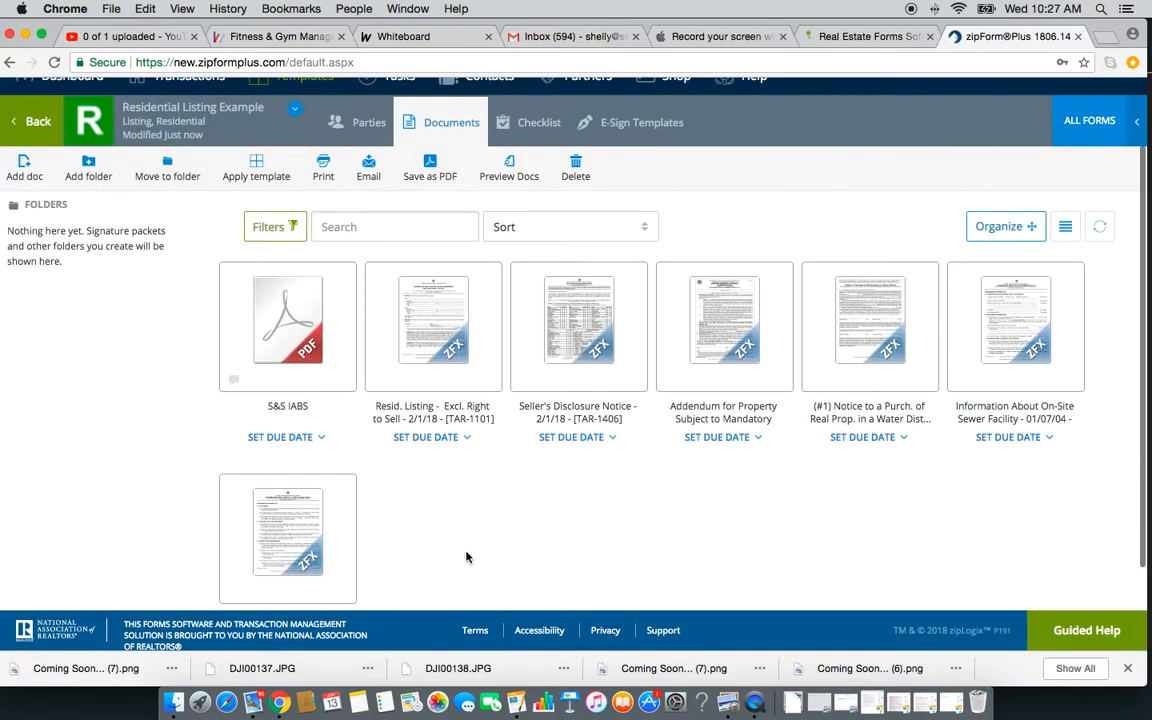
{"action": "scroll", "coordinate": [466, 556], "scroll_direction": "down", "scroll_amount": 1}
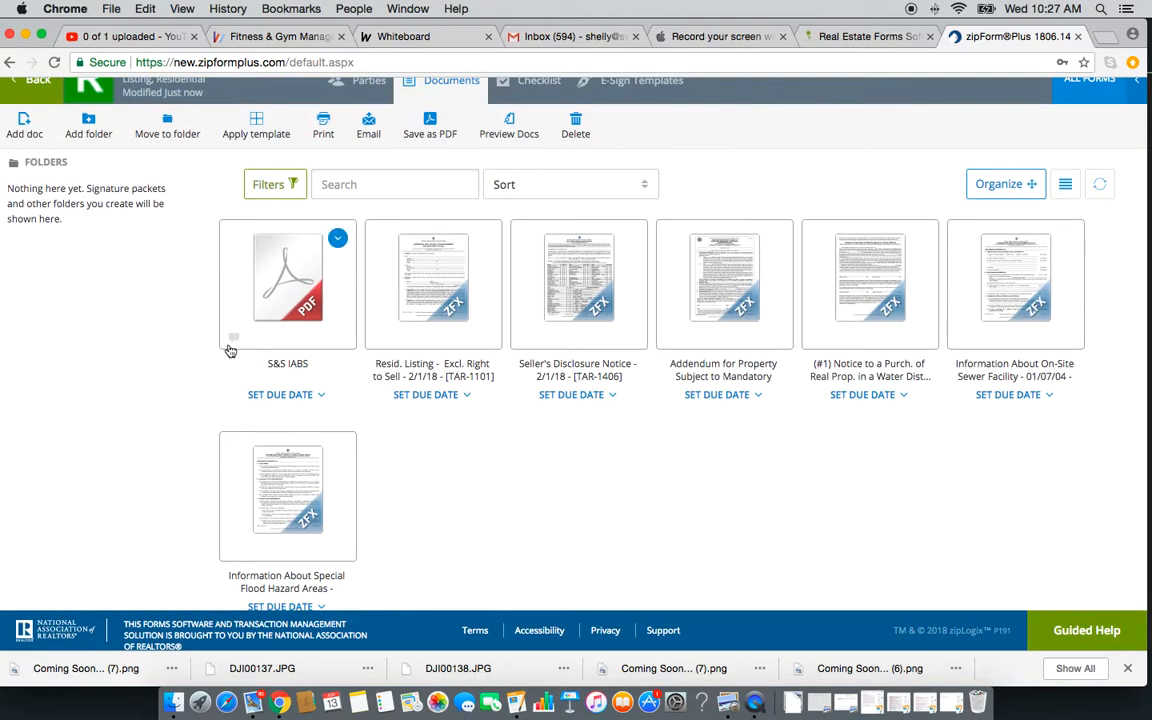
{"action": "scroll", "coordinate": [283, 476], "scroll_direction": "up", "scroll_amount": 3}
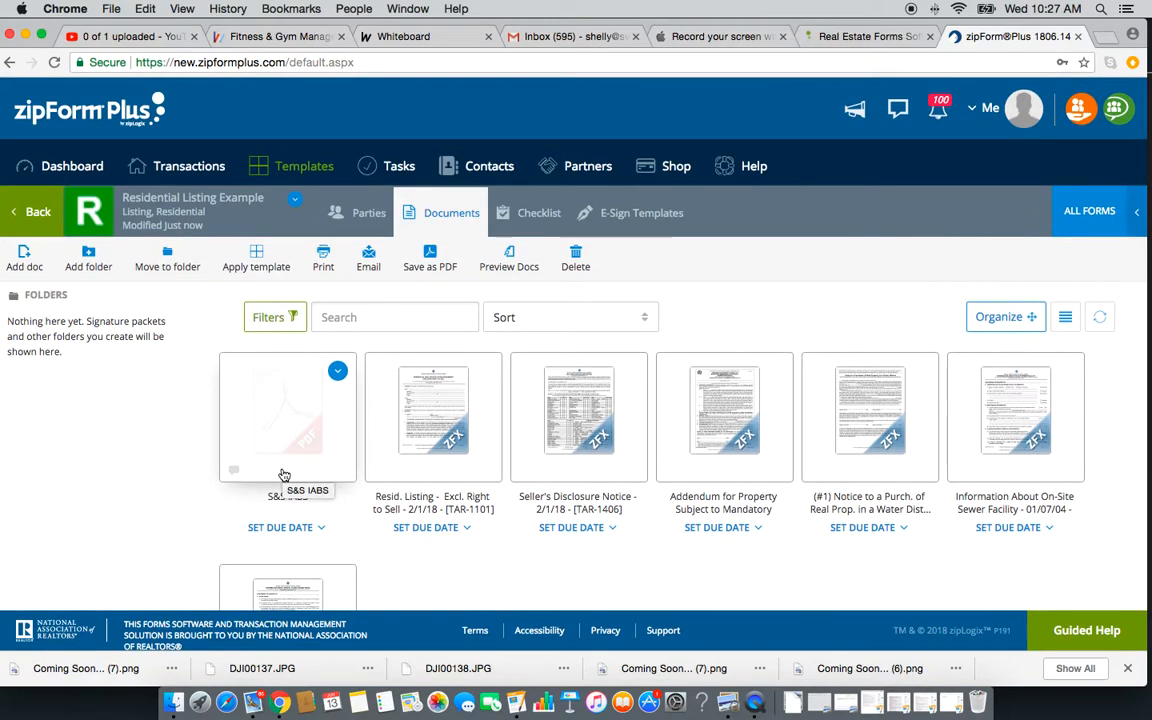
{"action": "left_click", "coordinate": [18, 212]}
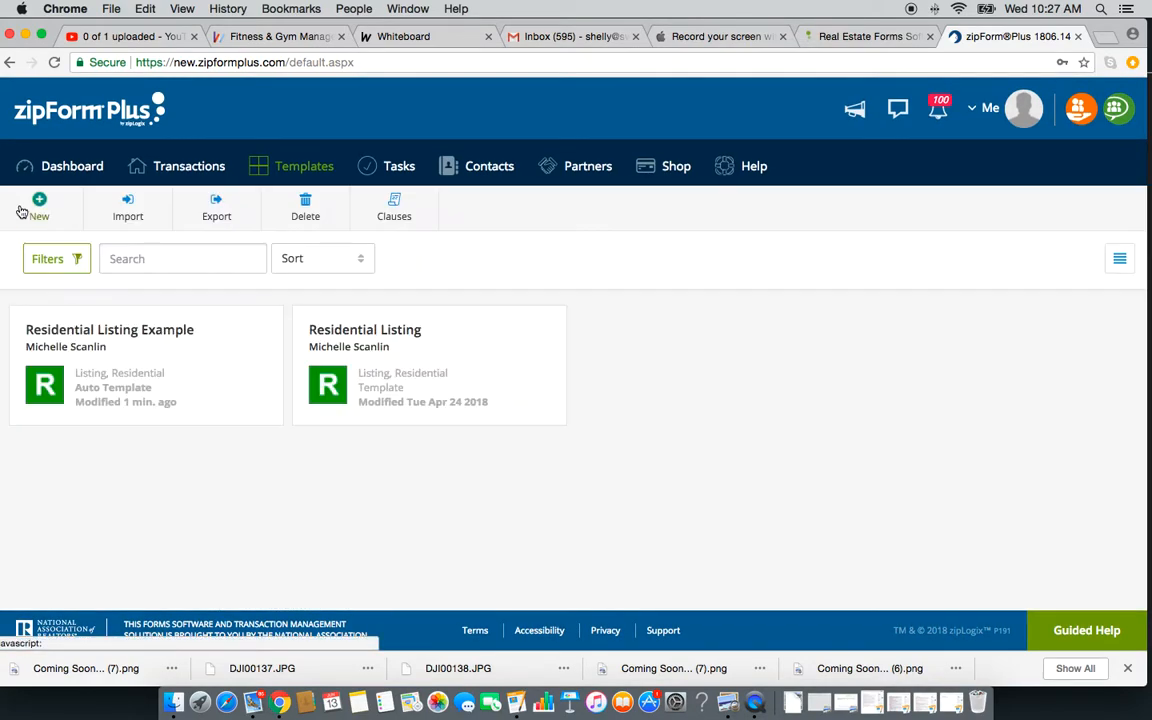
{"action": "left_click", "coordinate": [146, 338]}
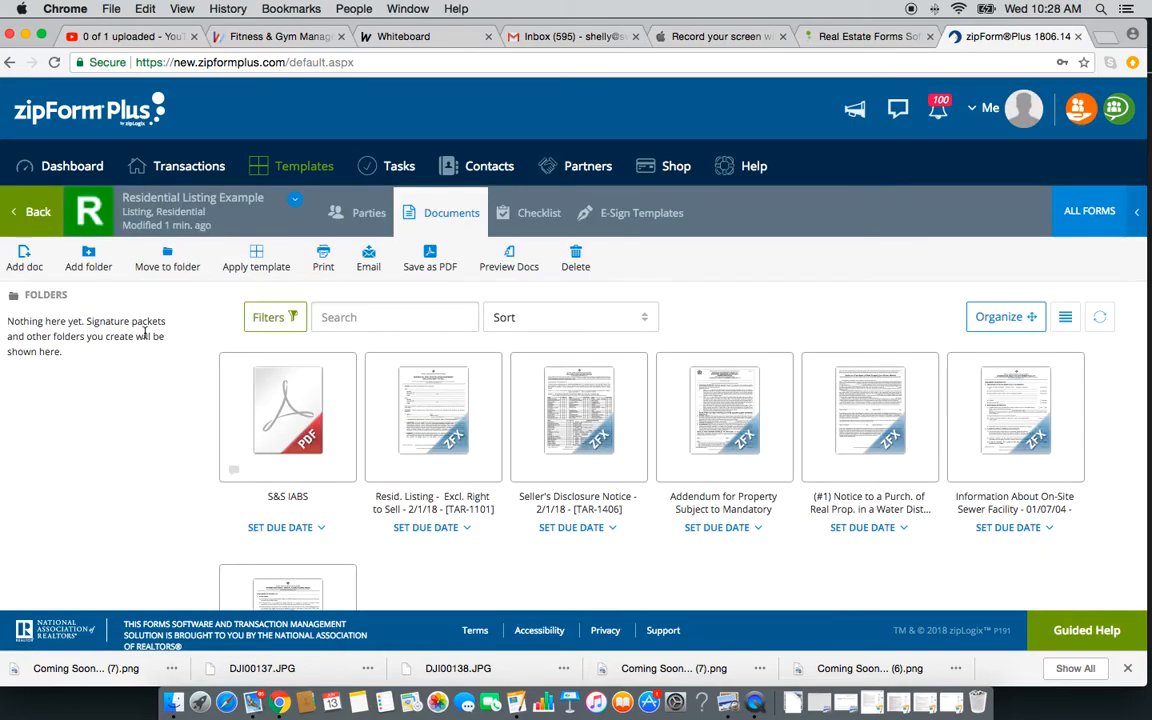
{"action": "scroll", "coordinate": [115, 515], "scroll_direction": "down", "scroll_amount": 3}
{"action": "scroll", "coordinate": [115, 515], "scroll_direction": "up", "scroll_amount": 3}
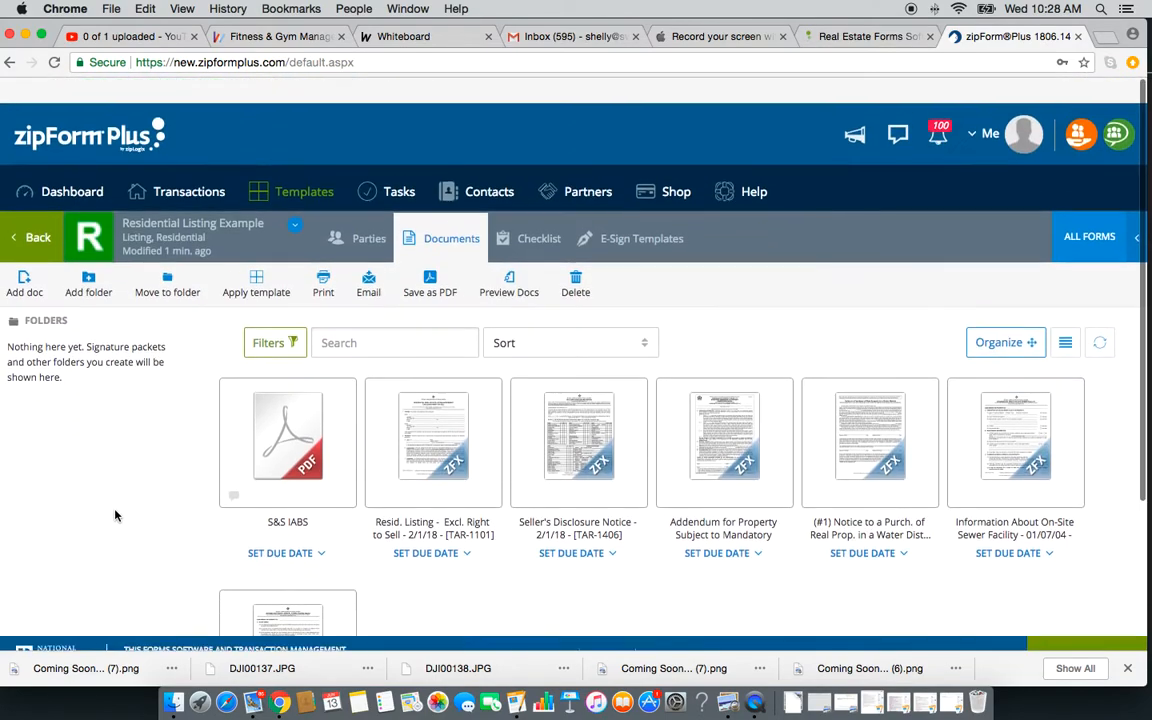
{"action": "left_click", "coordinate": [40, 212]}
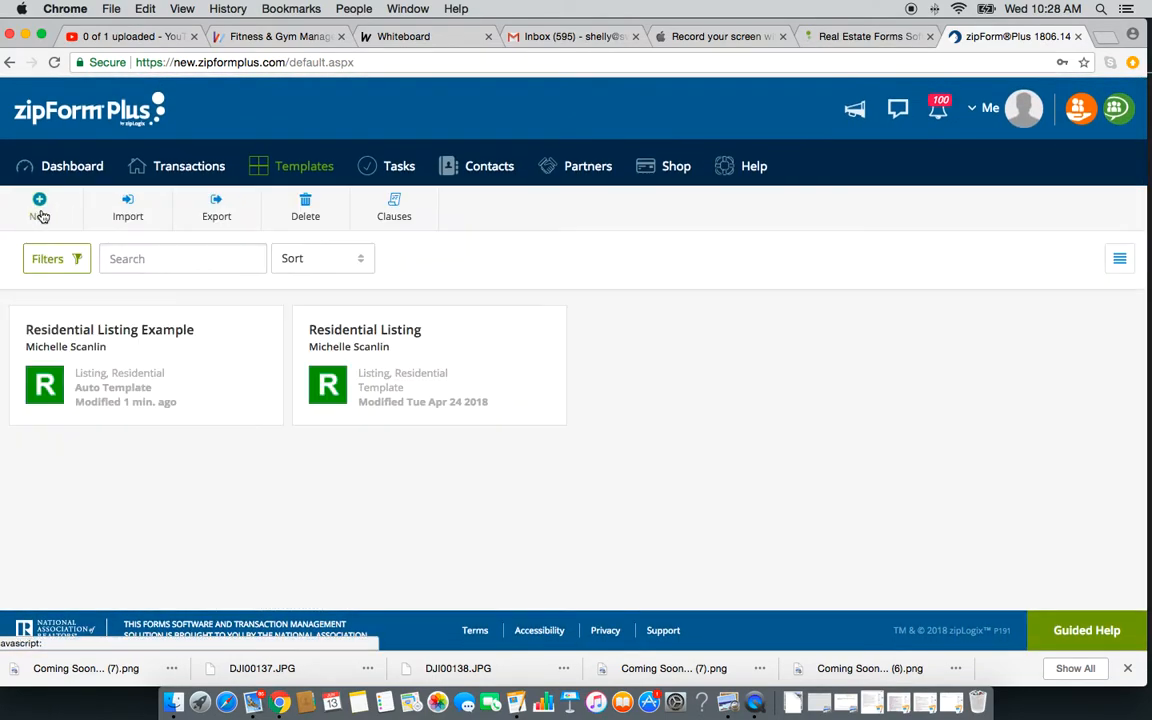
- Go to the transactions list and start a new listing transaction
{"action": "left_click", "coordinate": [90, 168]}
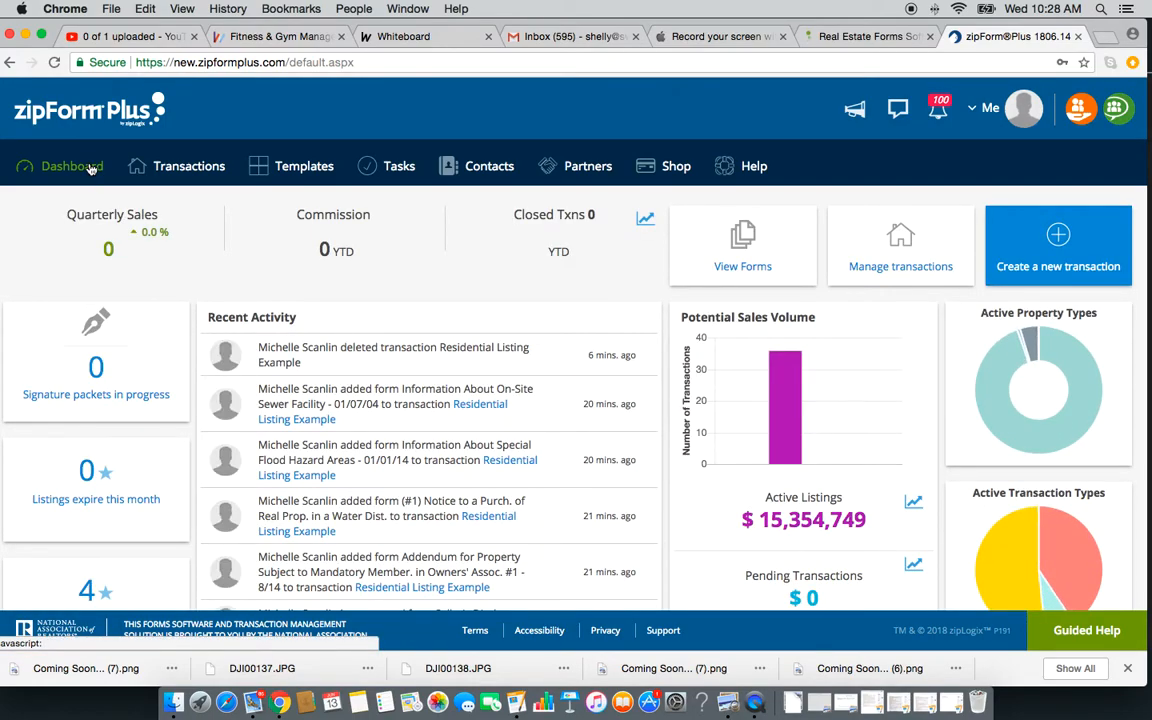
{"action": "scroll", "coordinate": [90, 310], "scroll_direction": "down", "scroll_amount": 1}
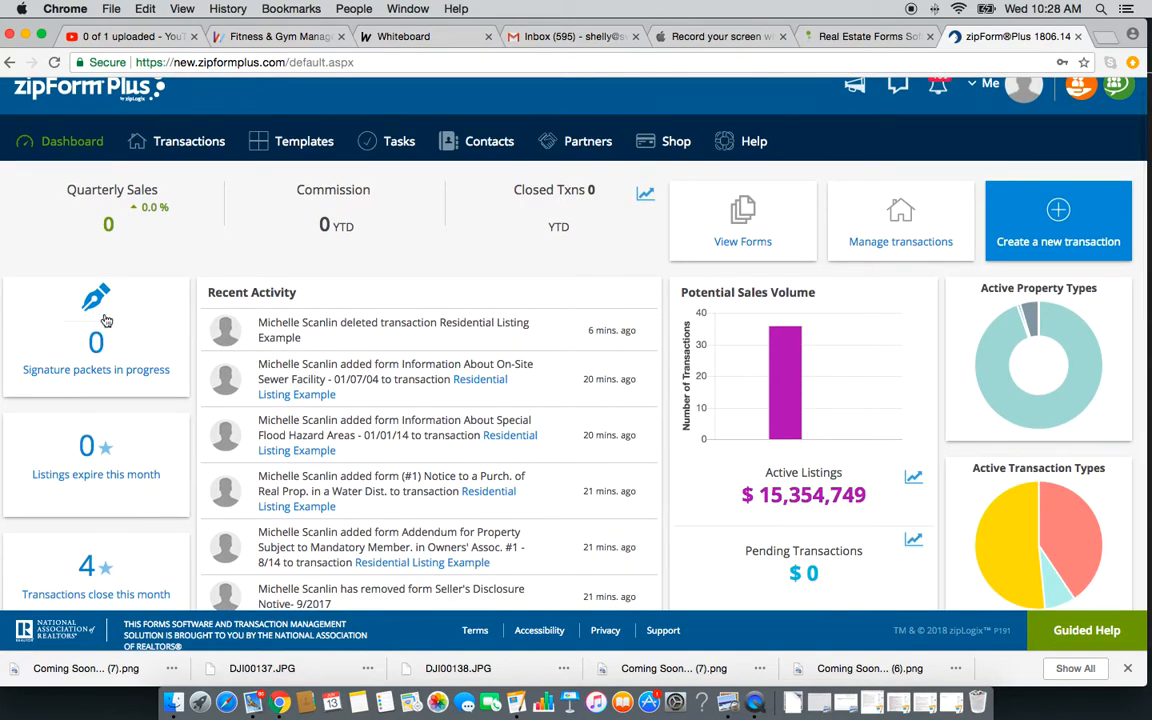
{"action": "left_click", "coordinate": [189, 142]}
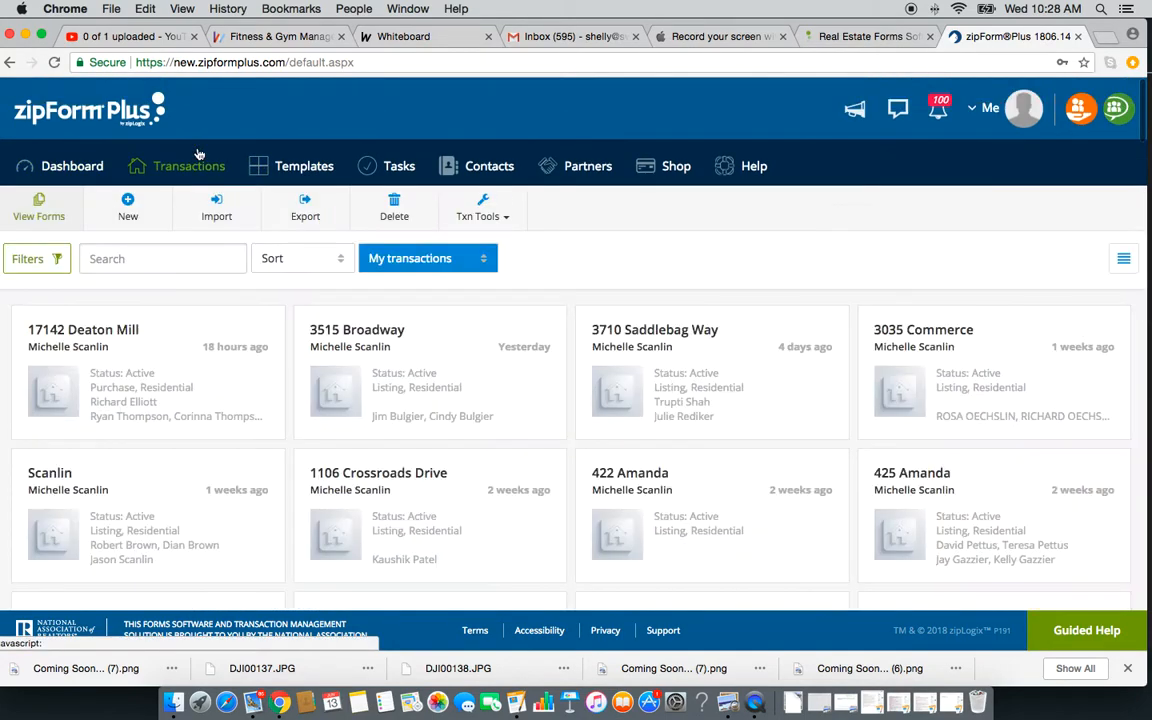
{"action": "left_click", "coordinate": [131, 209]}
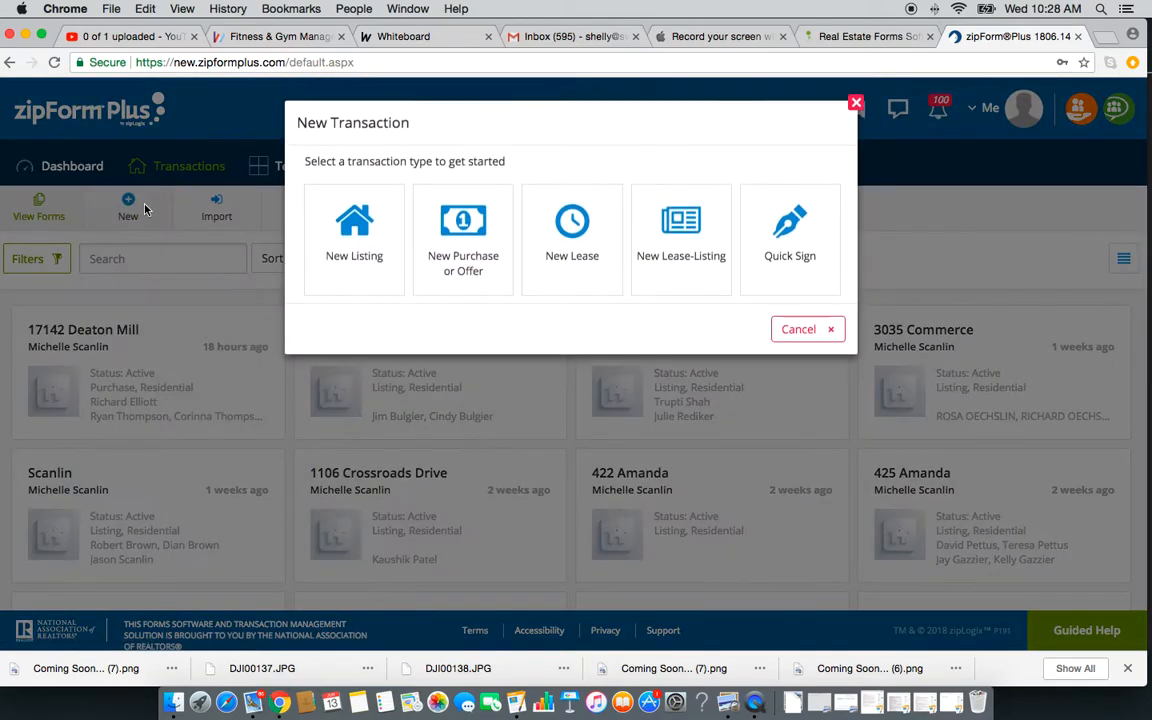
{"action": "left_click", "coordinate": [380, 243]}
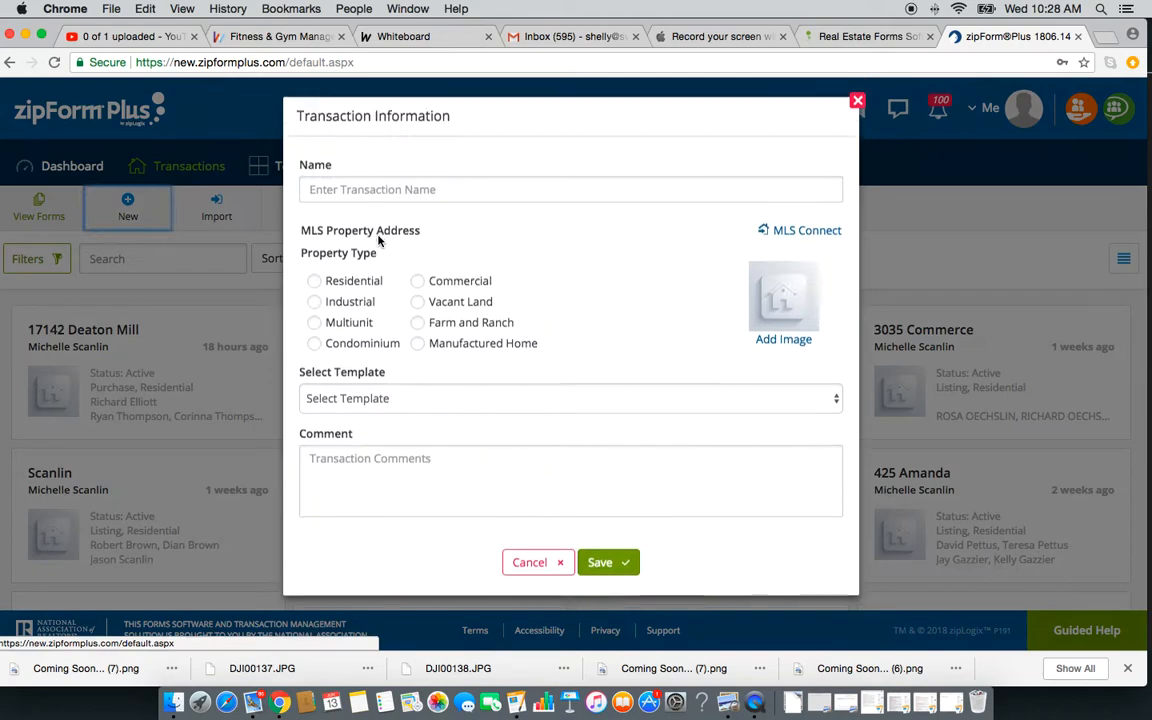
- Name the transaction Broadgreen, set its property type to Residential, choose the "Agent - Residential Listing Example" template, and save it
{"action": "left_click", "coordinate": [383, 195]}
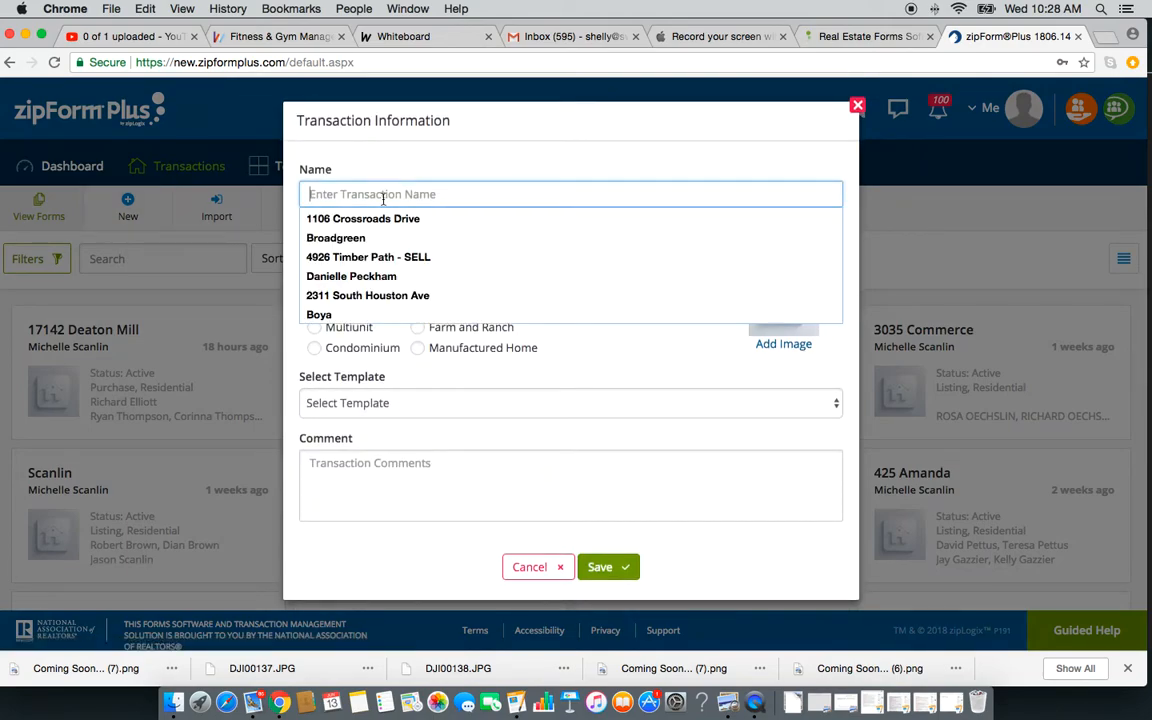
{"action": "left_click", "coordinate": [343, 238]}
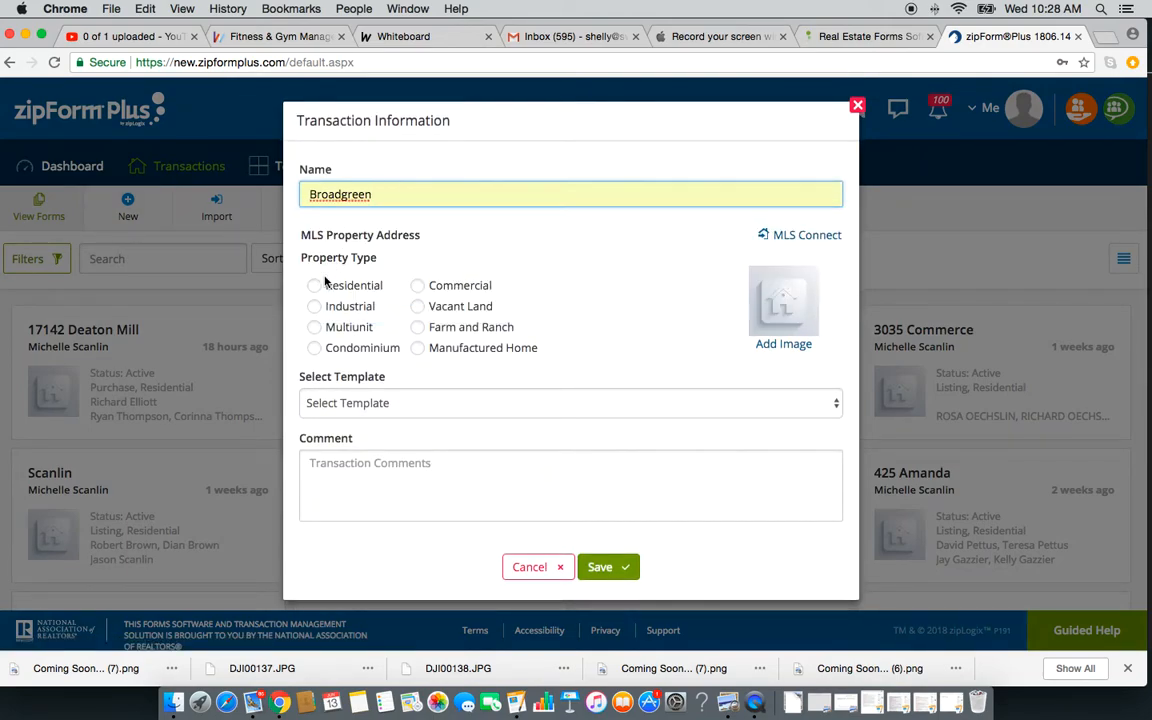
{"action": "left_click", "coordinate": [380, 214]}
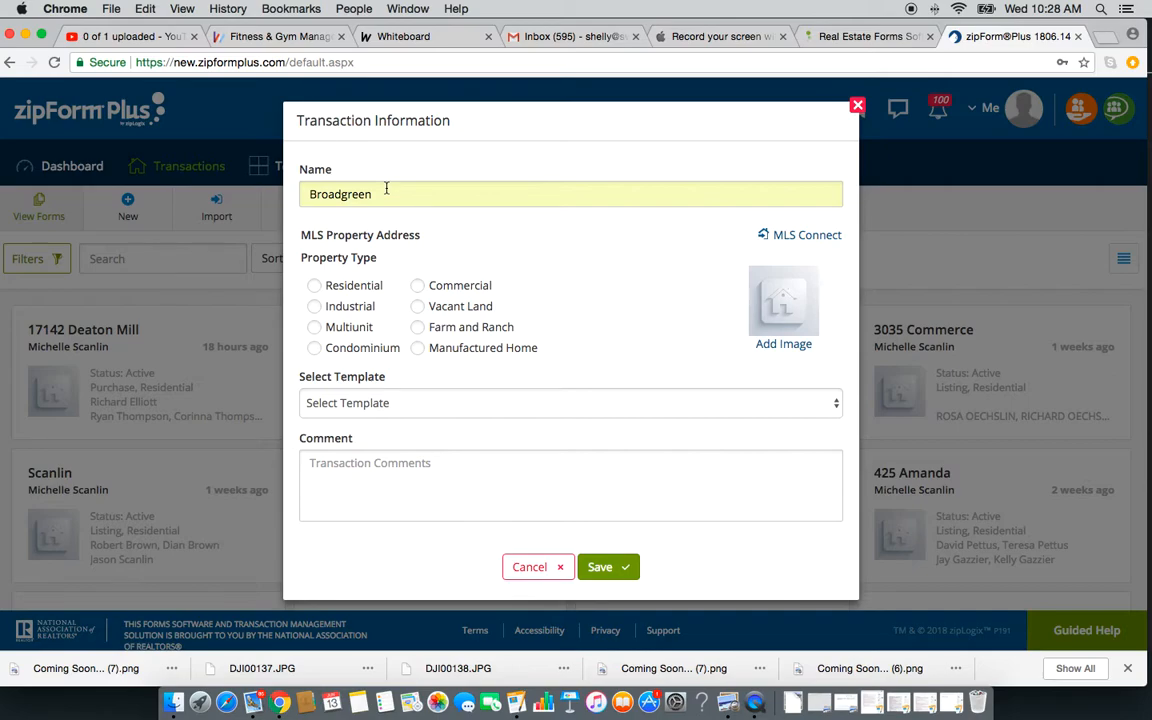
{"action": "left_click", "coordinate": [315, 285]}
{"action": "left_click", "coordinate": [392, 414]}
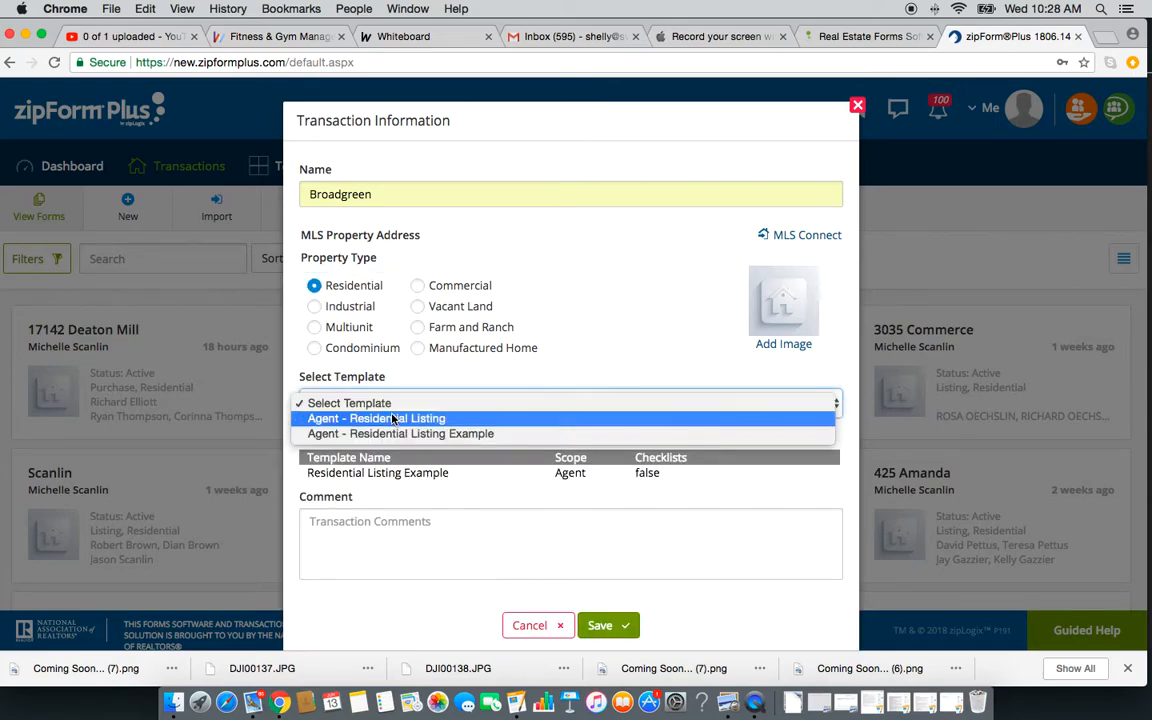
{"action": "left_click", "coordinate": [445, 436]}
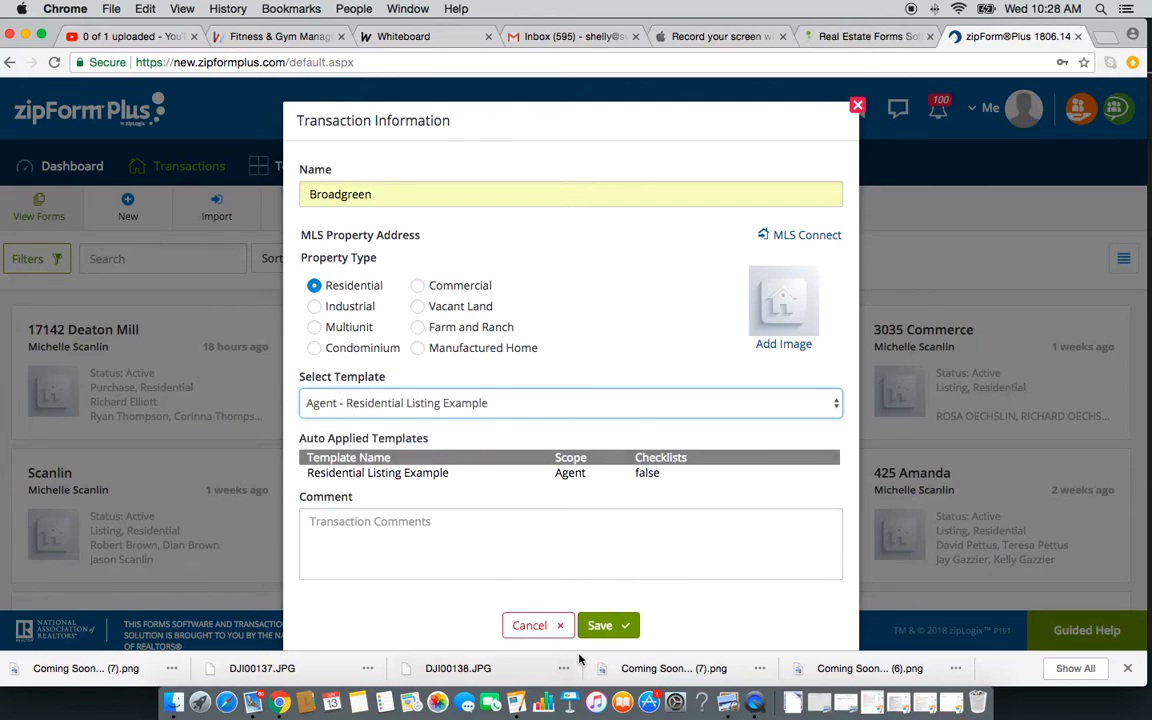
{"action": "left_click", "coordinate": [603, 635]}
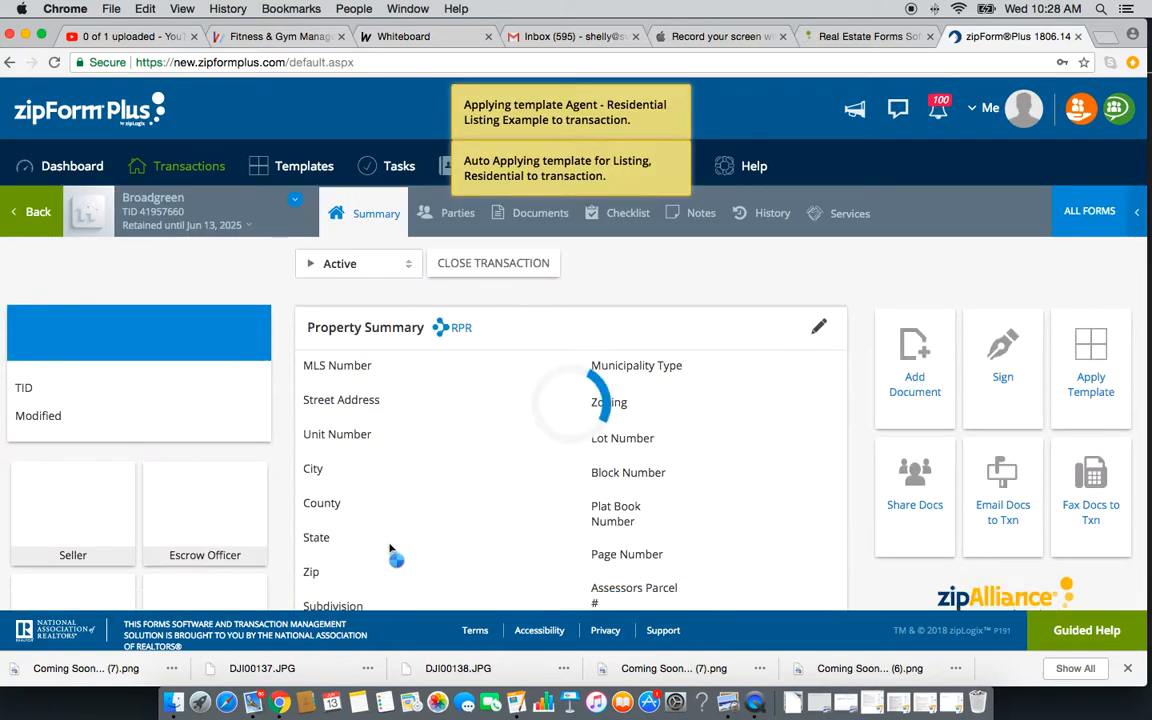
- Look through the Broadgreen transaction's summary page, including the property and listing summary fields and the parties
{"action": "scroll", "coordinate": [403, 497], "scroll_direction": "down", "scroll_amount": 2}
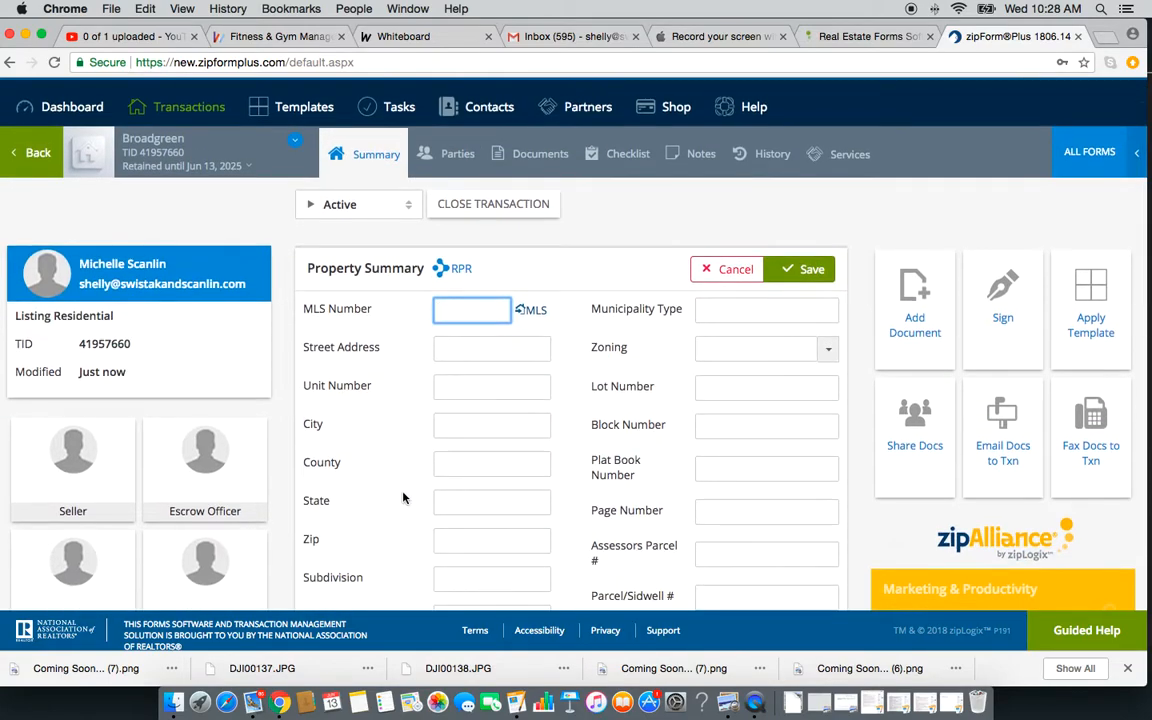
{"action": "scroll", "coordinate": [403, 497], "scroll_direction": "down", "scroll_amount": 5}
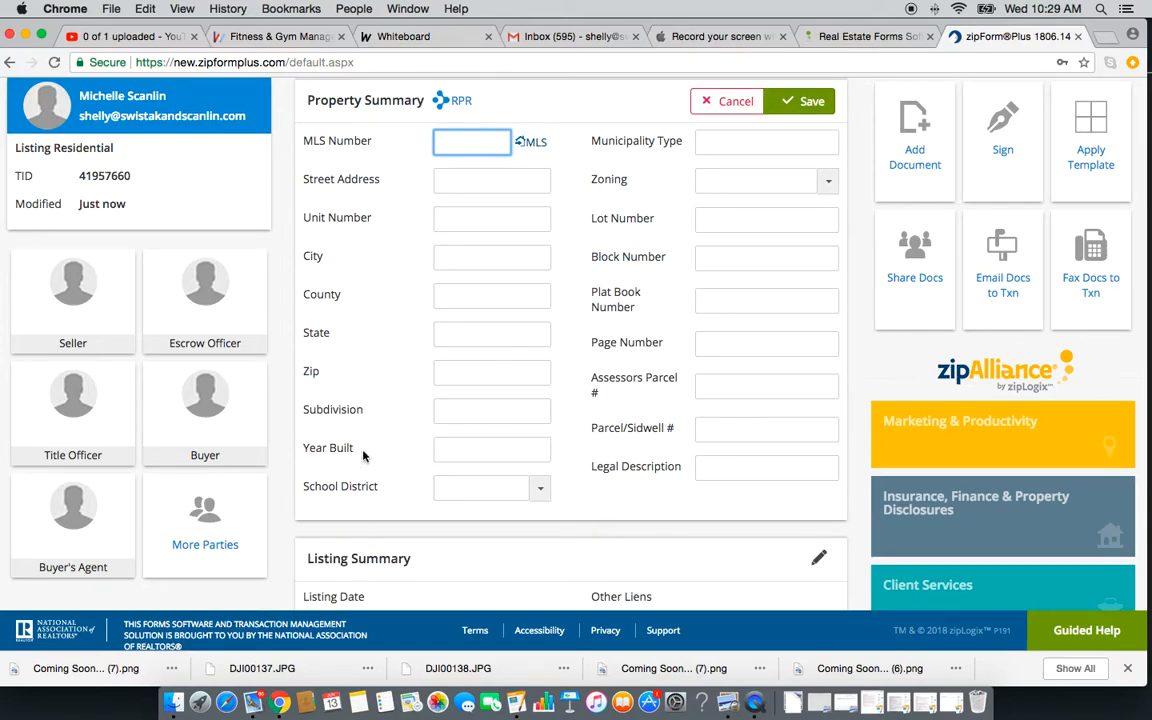
{"action": "scroll", "coordinate": [363, 455], "scroll_direction": "down", "scroll_amount": 1}
{"action": "scroll", "coordinate": [363, 455], "scroll_direction": "up", "scroll_amount": 3}
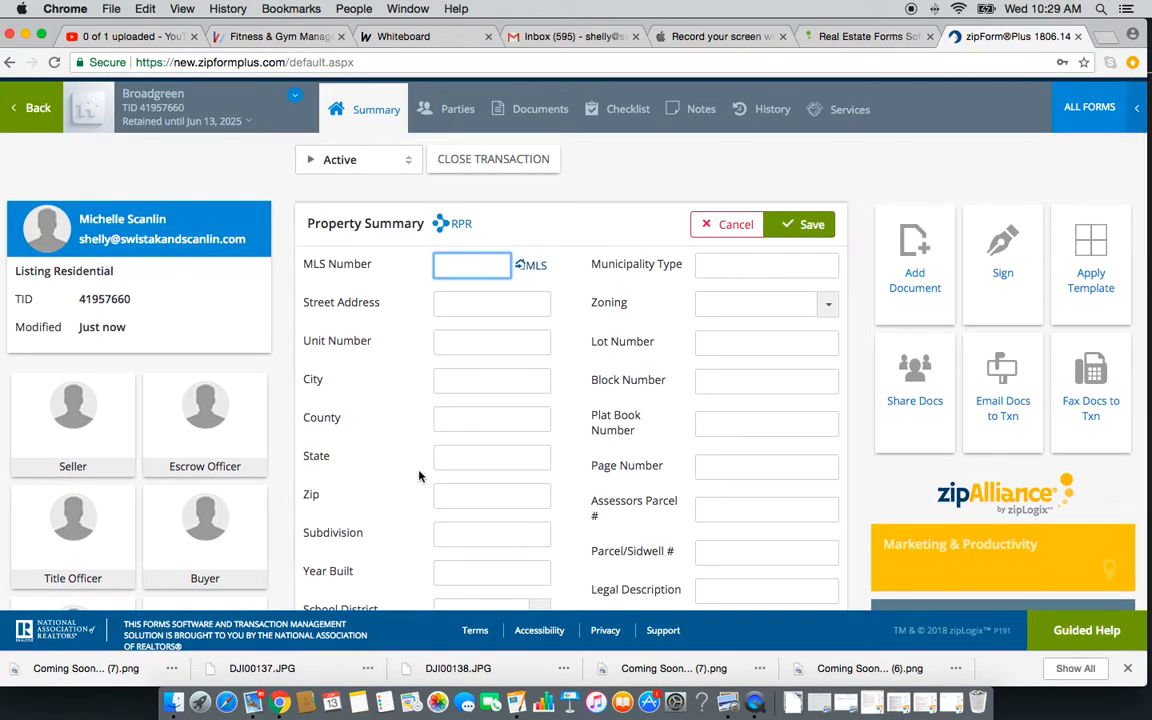
{"action": "scroll", "coordinate": [375, 476], "scroll_direction": "down", "scroll_amount": 2}
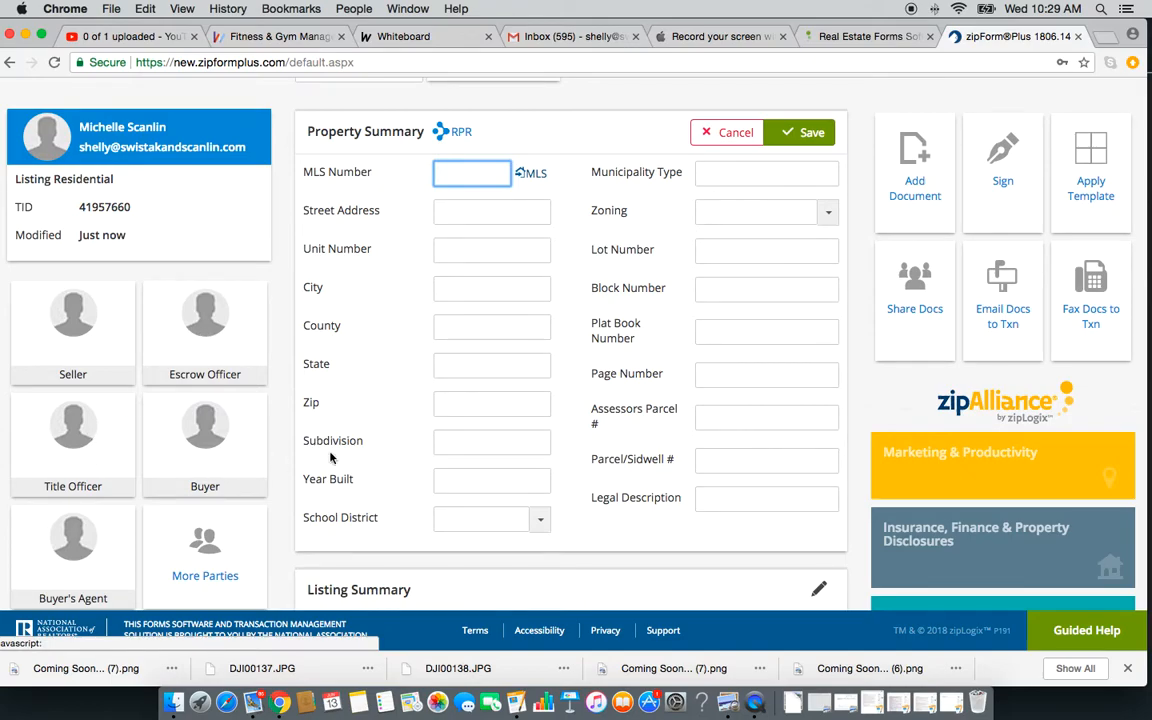
{"action": "scroll", "coordinate": [330, 457], "scroll_direction": "down", "scroll_amount": 3}
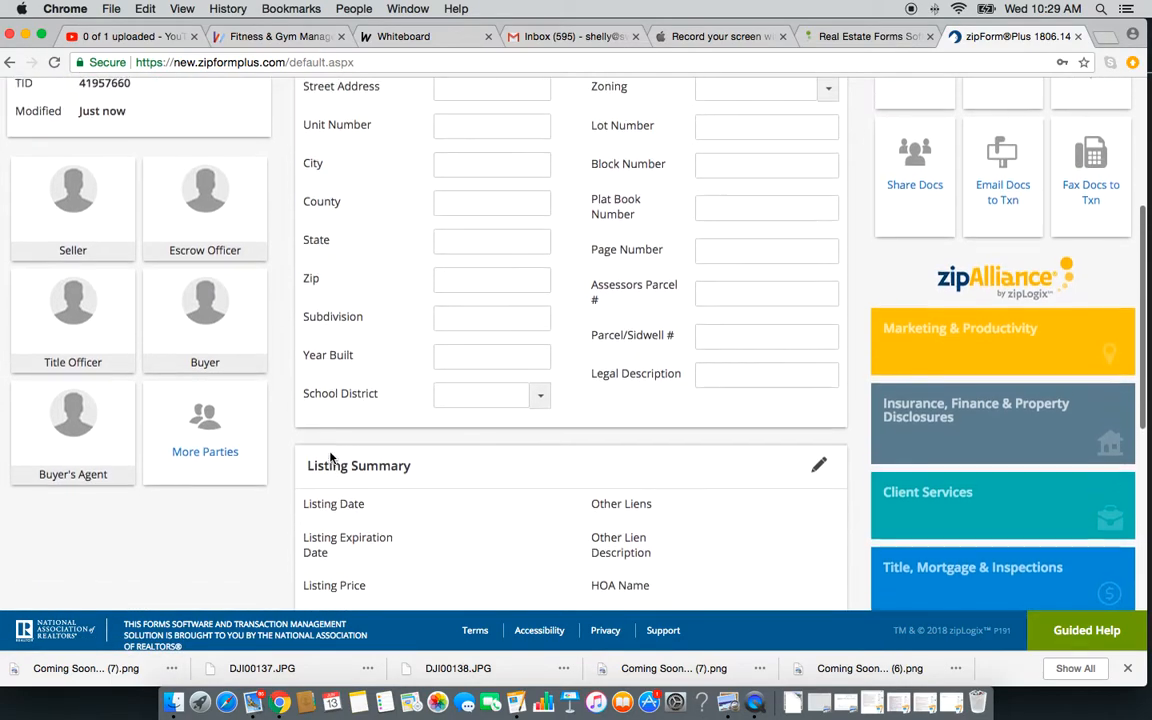
{"action": "scroll", "coordinate": [330, 457], "scroll_direction": "up", "scroll_amount": 5}
{"action": "scroll", "coordinate": [330, 457], "scroll_direction": "down", "scroll_amount": 1}
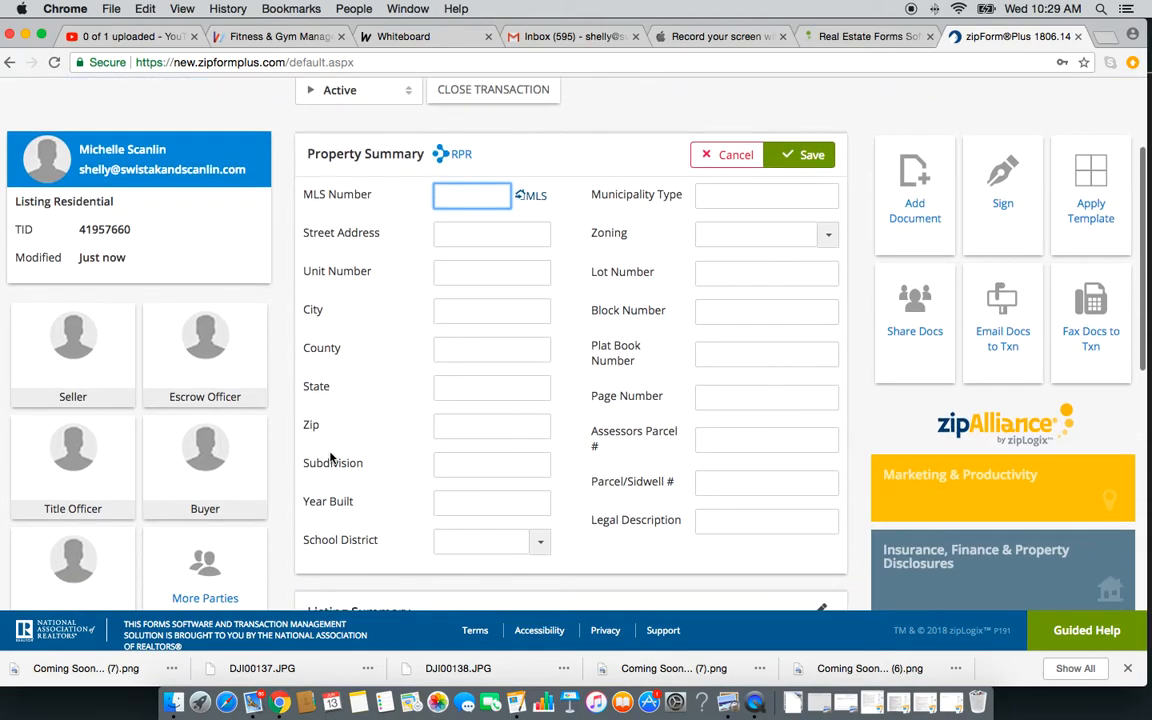
{"action": "scroll", "coordinate": [330, 457], "scroll_direction": "down", "scroll_amount": 1}
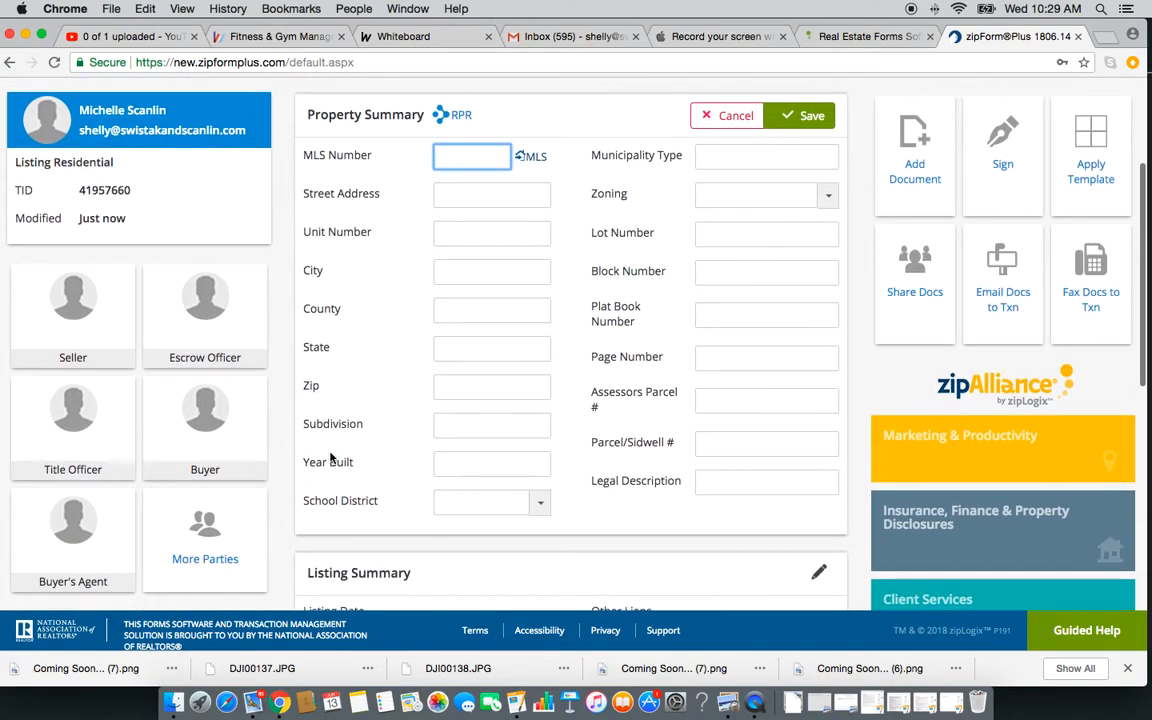
{"action": "scroll", "coordinate": [331, 456], "scroll_direction": "down", "scroll_amount": 1}
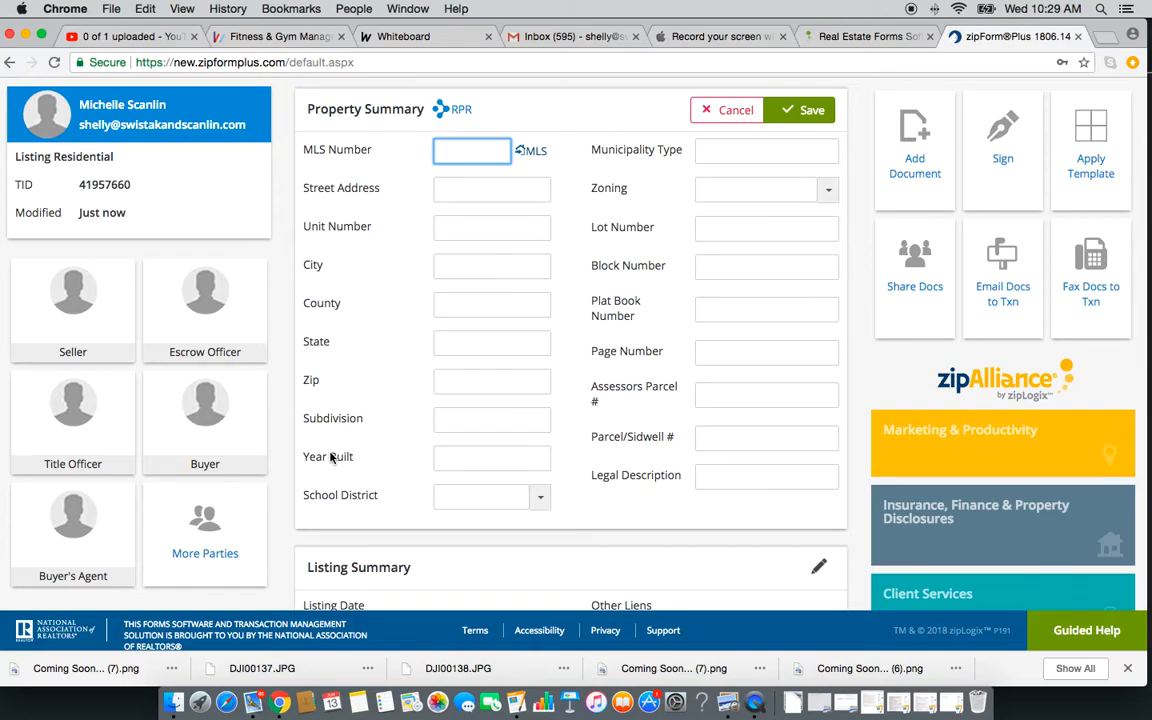
{"action": "scroll", "coordinate": [330, 455], "scroll_direction": "up", "scroll_amount": 5}
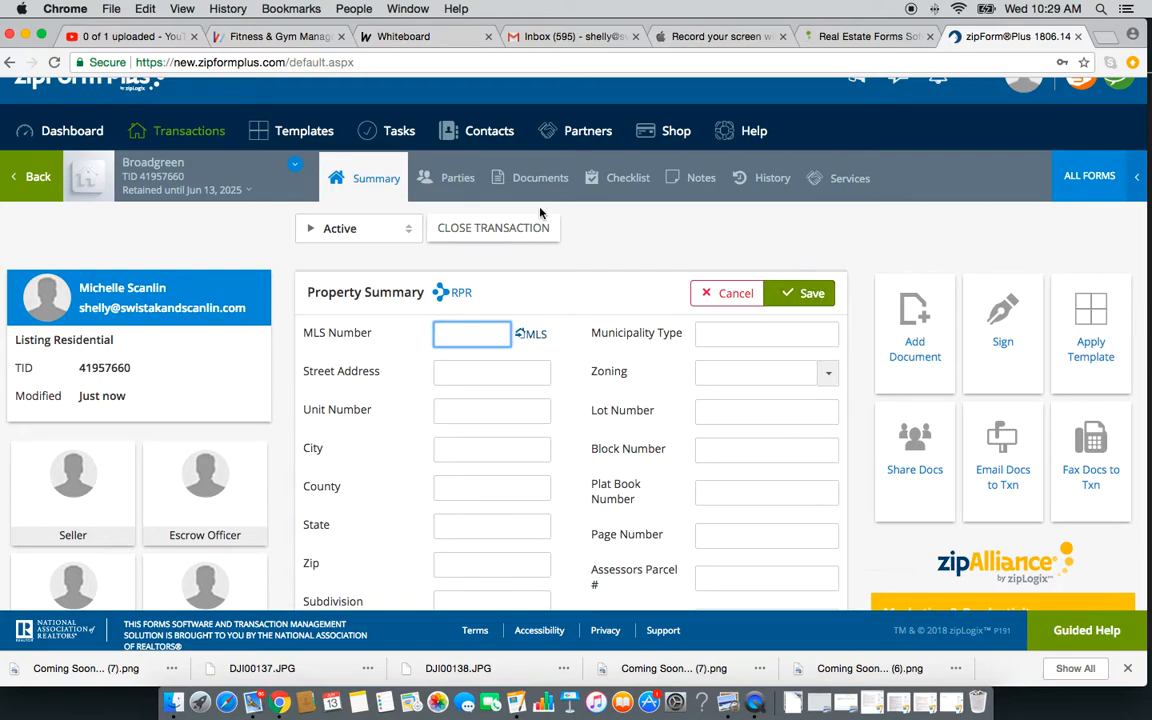
- View the Broadgreen transaction's parties and the documents that the template added to it
{"action": "left_click", "coordinate": [456, 178]}
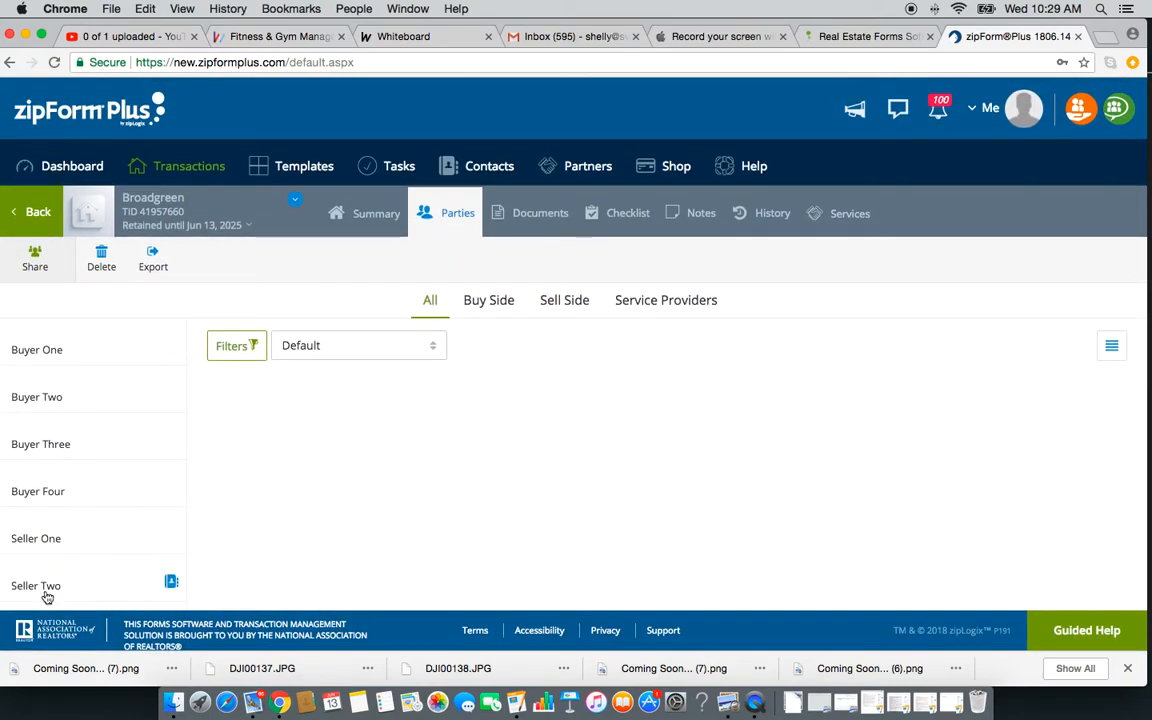
{"action": "left_click", "coordinate": [538, 214]}
{"action": "scroll", "coordinate": [411, 506], "scroll_direction": "down", "scroll_amount": 2}
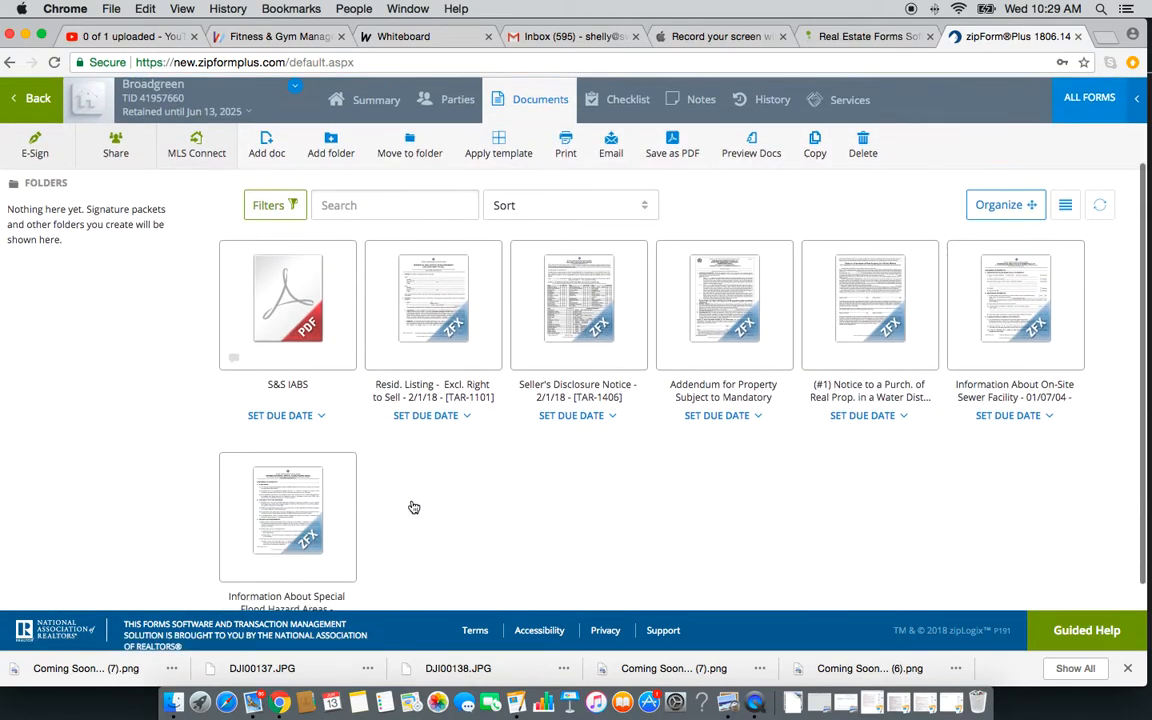
{"action": "scroll", "coordinate": [411, 506], "scroll_direction": "down", "scroll_amount": 2}
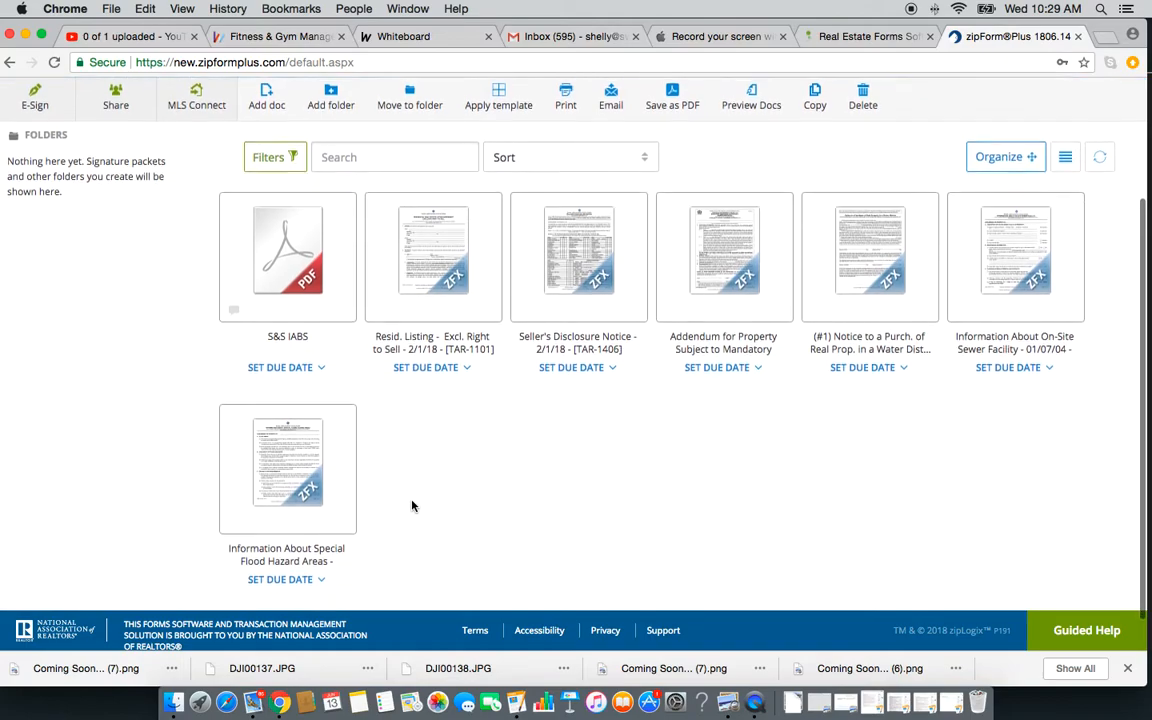
- Open the Resid. Listing - Excl. Right to Sell form [TAR-1101] and look through its pages
{"action": "left_click", "coordinate": [409, 235]}
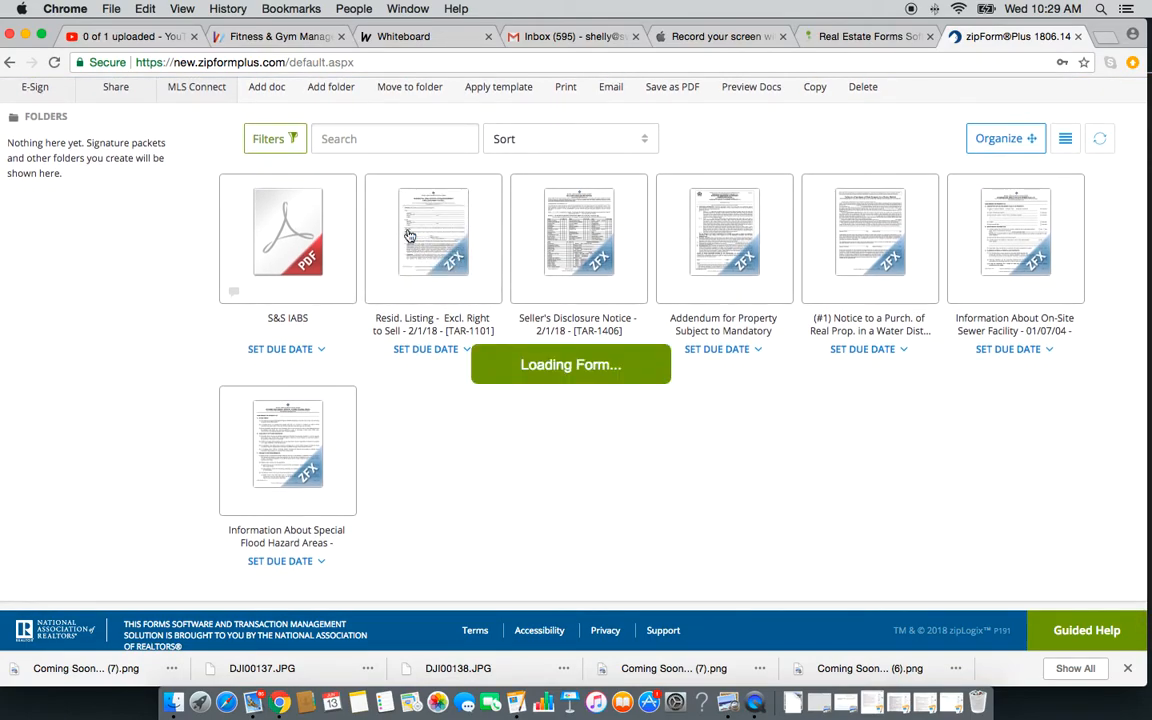
{"action": "scroll", "coordinate": [459, 444], "scroll_direction": "down", "scroll_amount": 2}
{"action": "scroll", "coordinate": [459, 444], "scroll_direction": "up", "scroll_amount": 1}
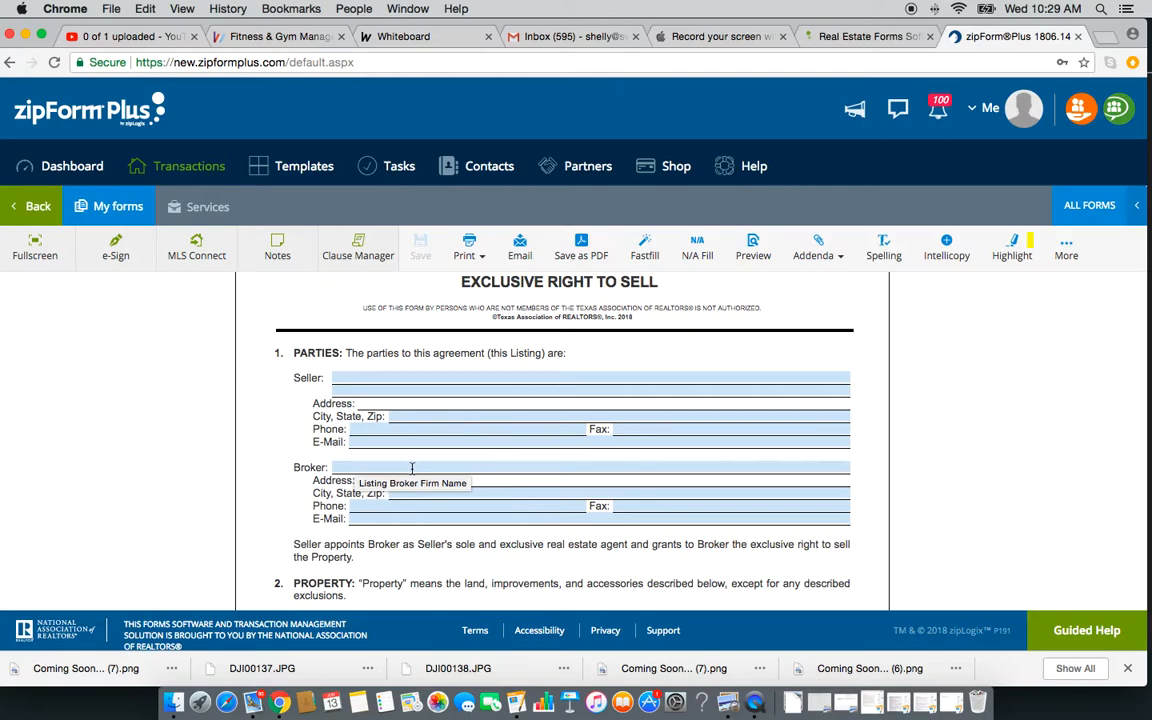
{"action": "scroll", "coordinate": [411, 468], "scroll_direction": "down", "scroll_amount": 2}
{"action": "scroll", "coordinate": [411, 468], "scroll_direction": "down", "scroll_amount": 5}
{"action": "scroll", "coordinate": [411, 468], "scroll_direction": "down", "scroll_amount": 15}
{"action": "scroll", "coordinate": [411, 473], "scroll_direction": "up", "scroll_amount": 20}
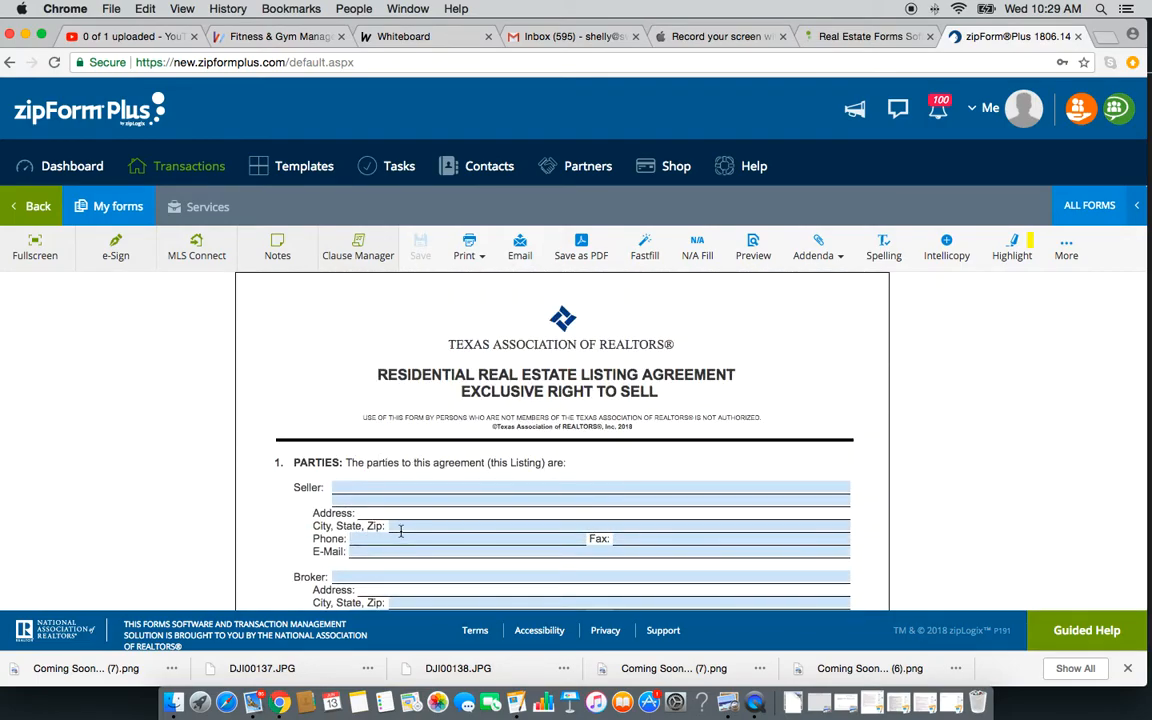
- Save the listing agreement form and return to the Broadgreen transaction's documents
{"action": "left_click", "coordinate": [400, 531]}
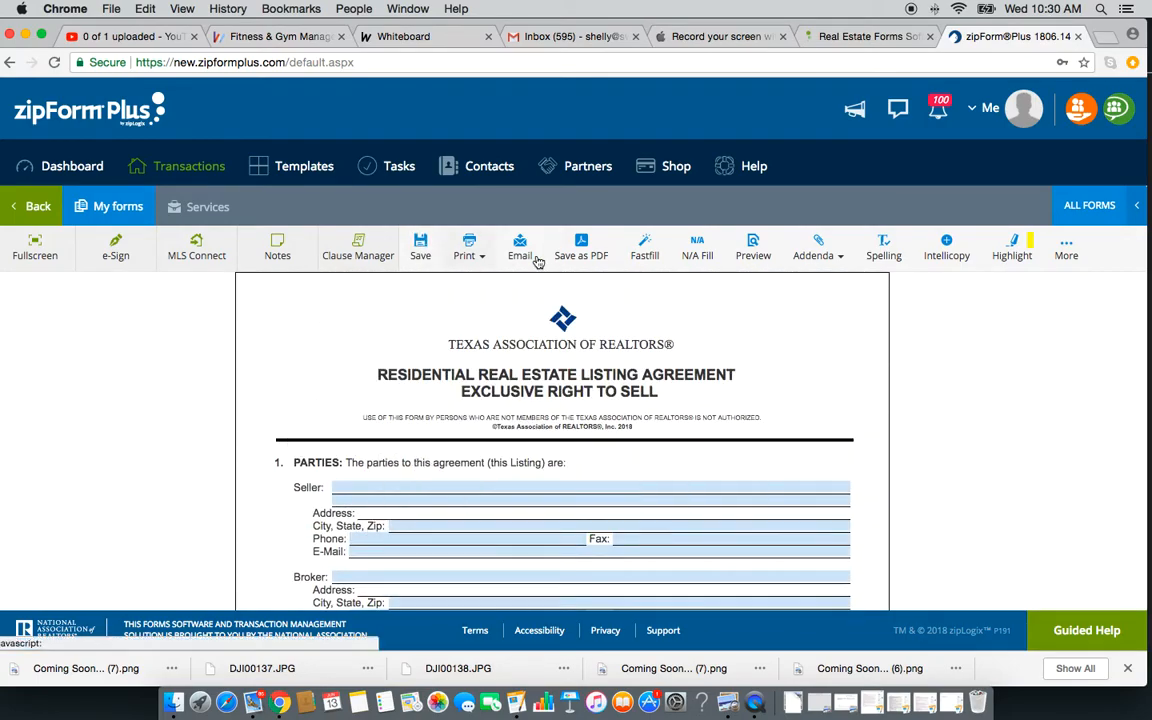
{"action": "left_click", "coordinate": [421, 256]}
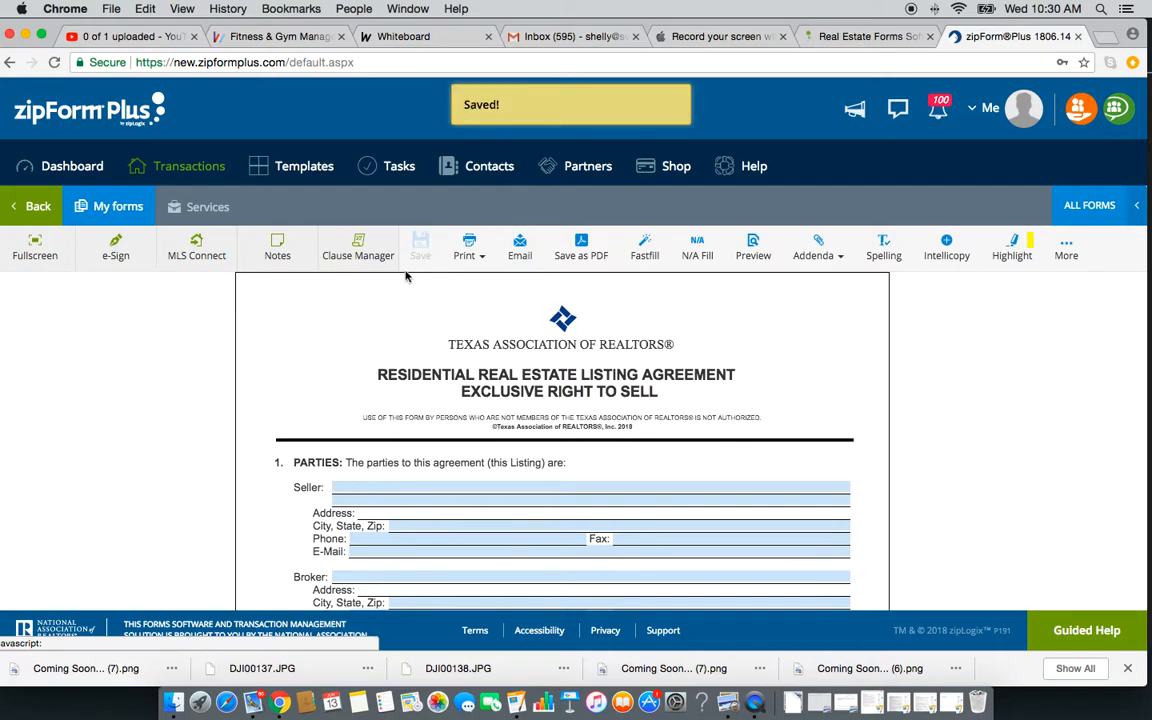
{"action": "left_click", "coordinate": [28, 210]}
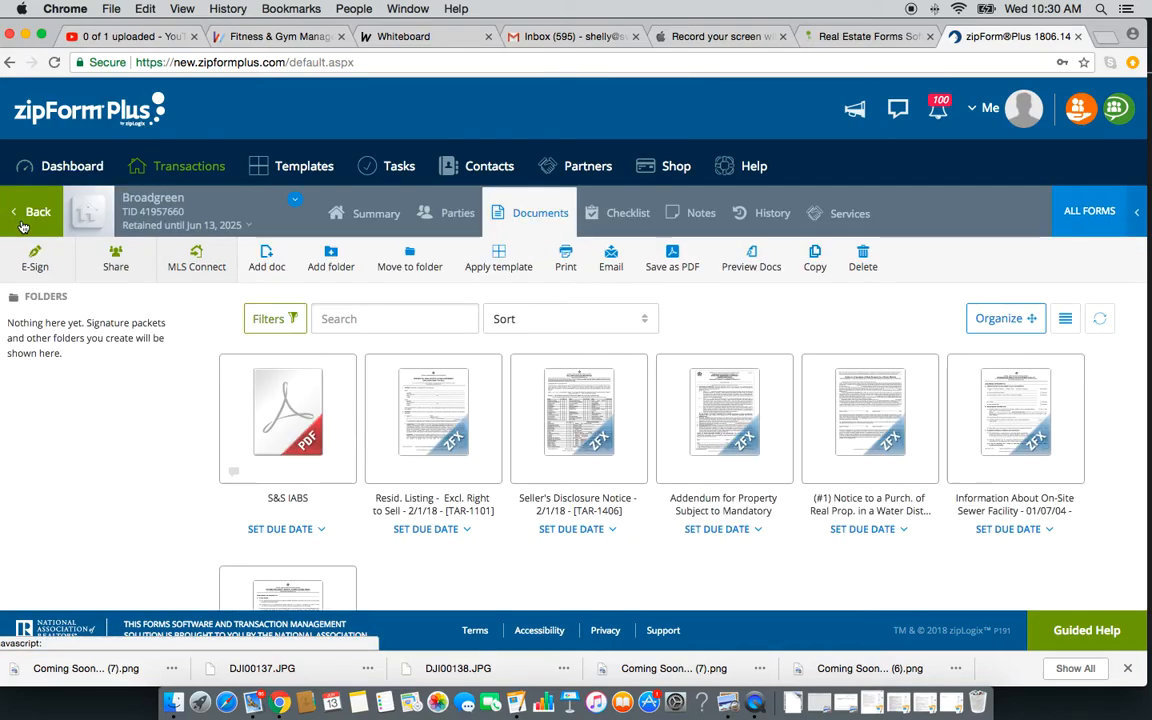
- Leave the transaction, go to the templates list, and start a new Purchase or Offer template
{"action": "left_click", "coordinate": [24, 222]}
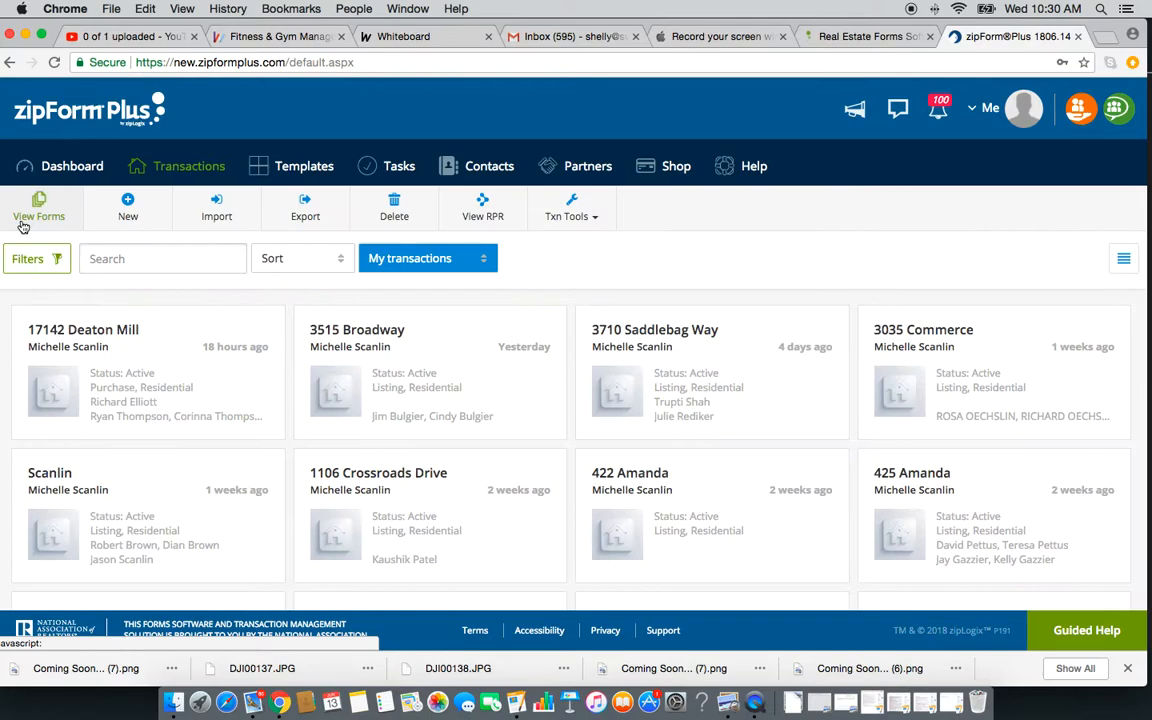
{"action": "left_click", "coordinate": [176, 174]}
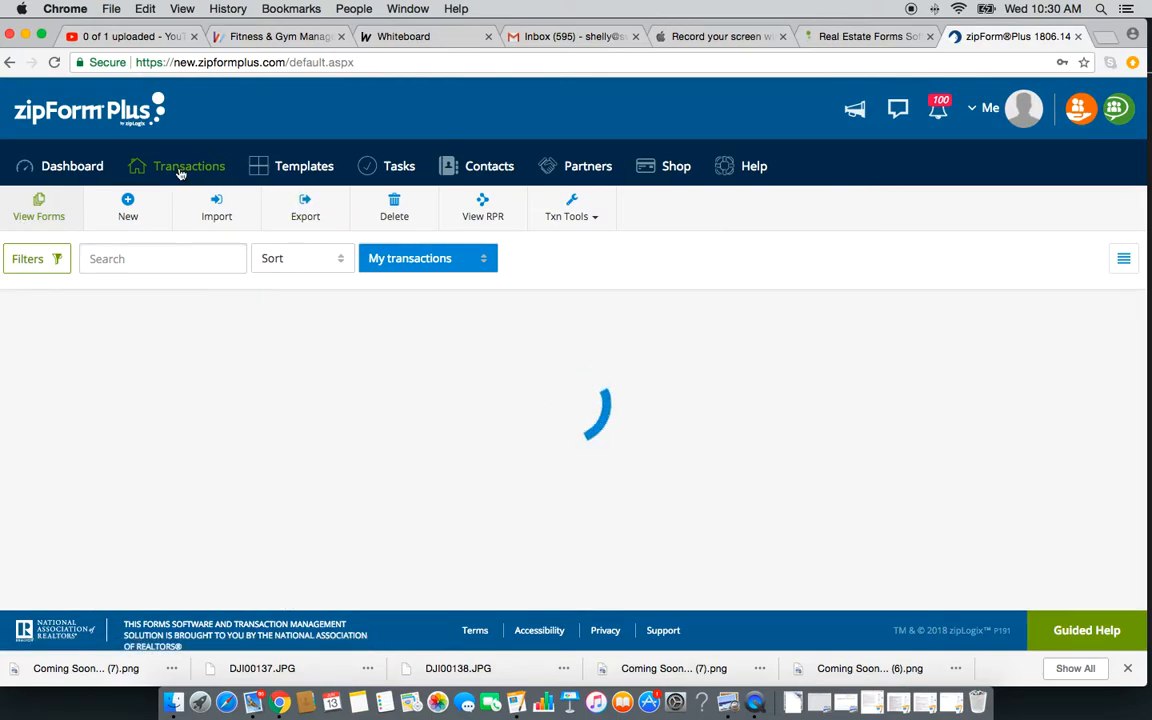
{"action": "left_click", "coordinate": [301, 166]}
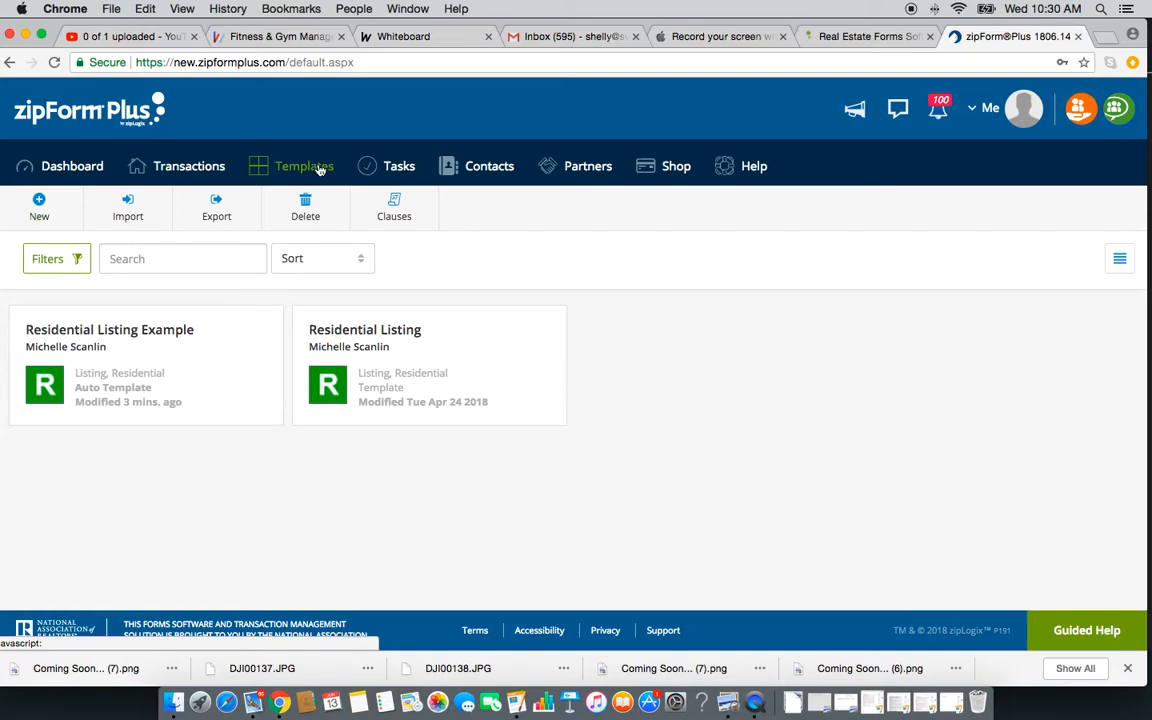
{"action": "left_click", "coordinate": [39, 206]}
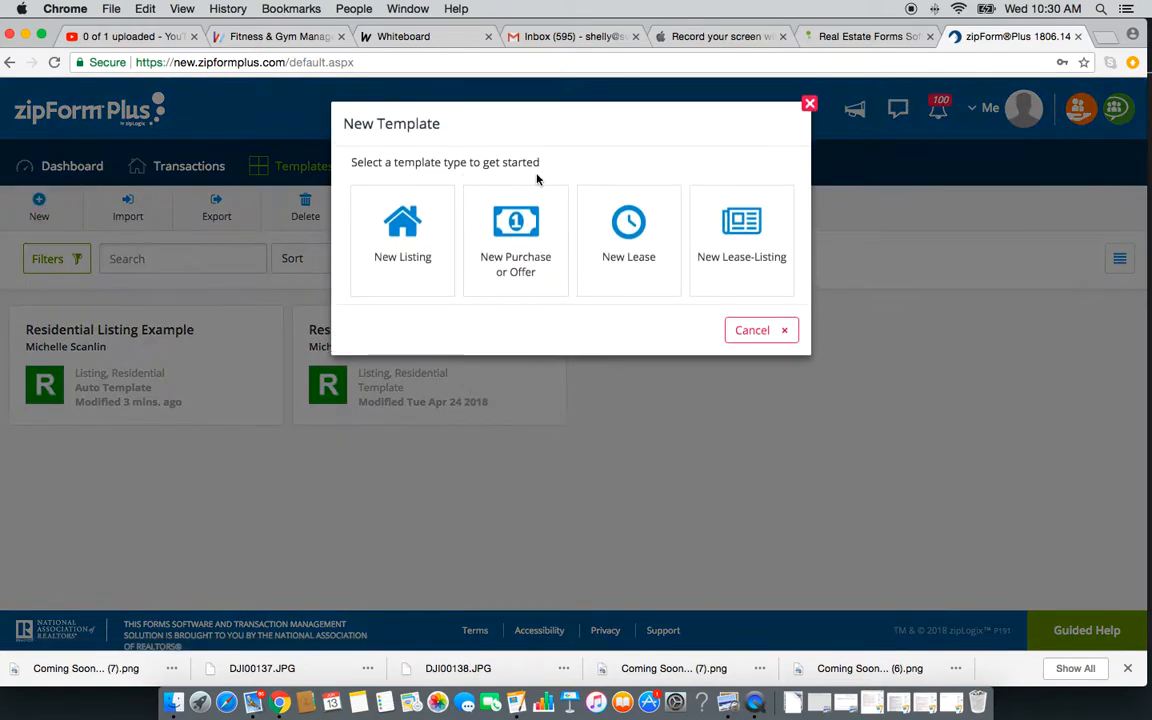
{"action": "left_click", "coordinate": [519, 253]}
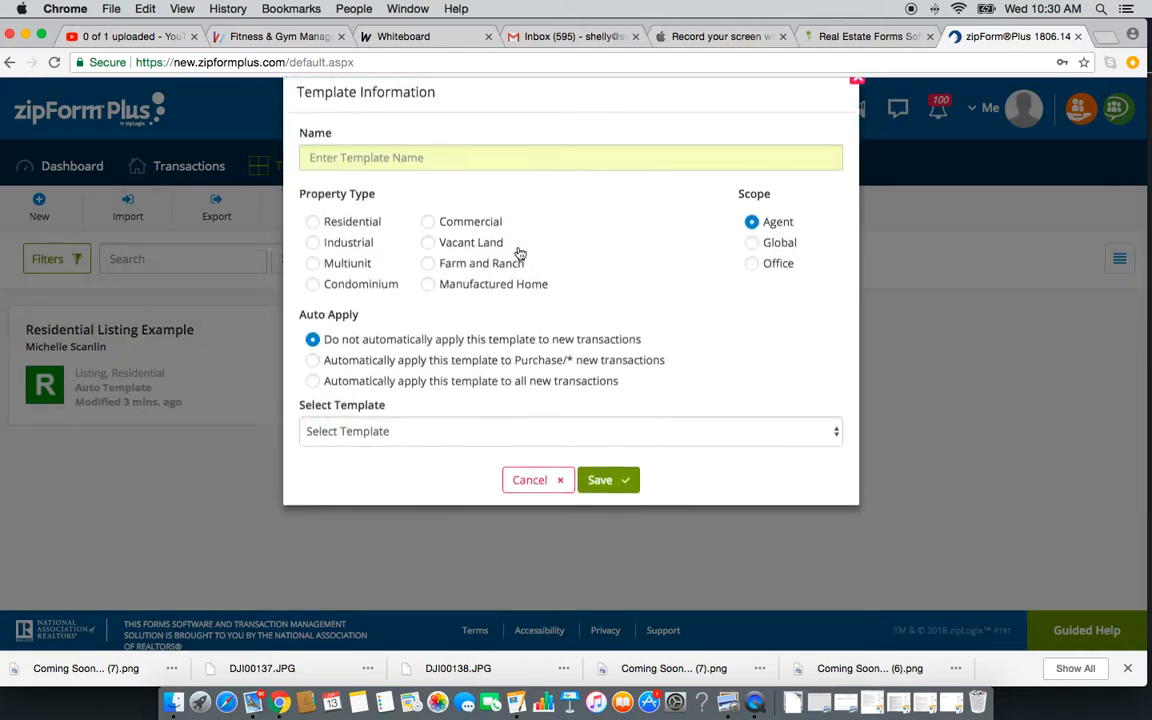
- Name the template New Purchase Offer Example, set it to Residential, auto-apply it to new Purchase/Residential transactions, and save it
{"action": "type", "text": "New Purchase Offer Example"}
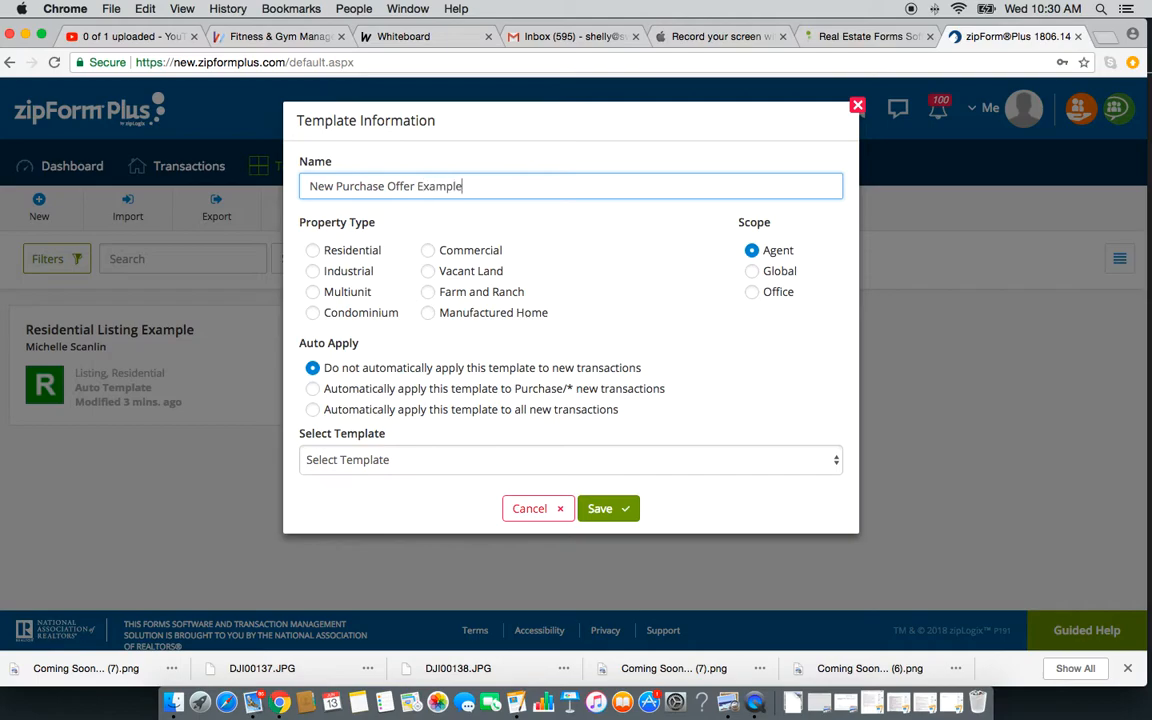
{"action": "left_click", "coordinate": [349, 270]}
{"action": "left_click", "coordinate": [352, 254]}
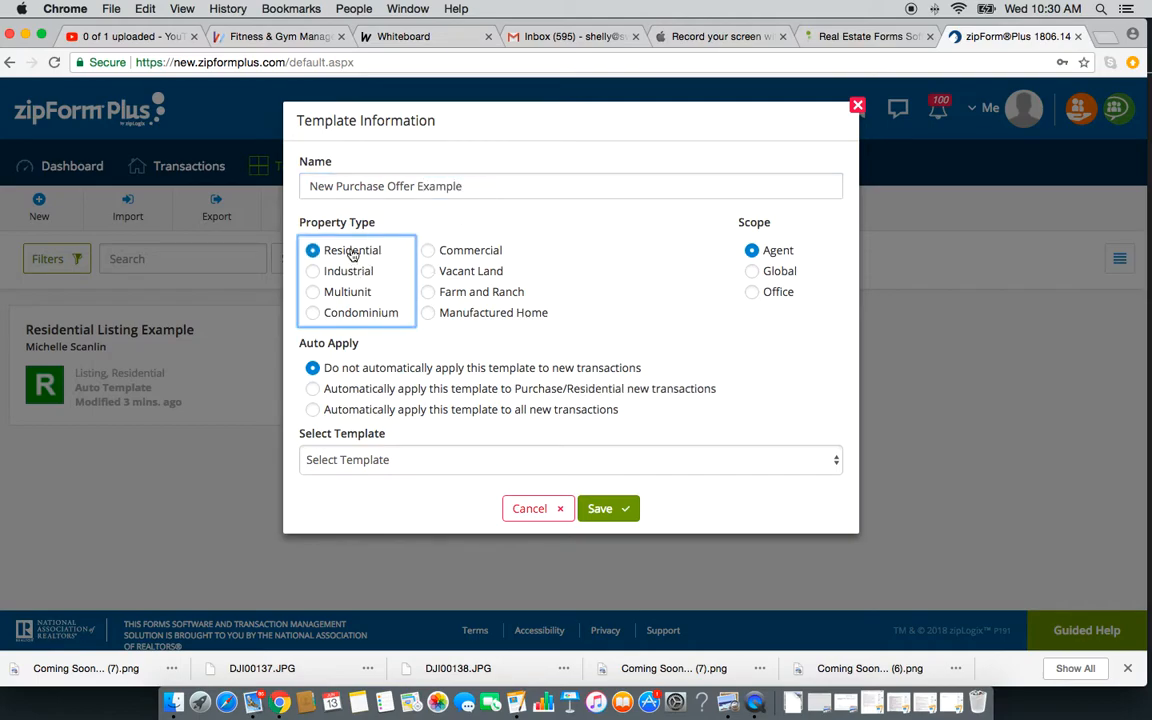
{"action": "left_click", "coordinate": [313, 388]}
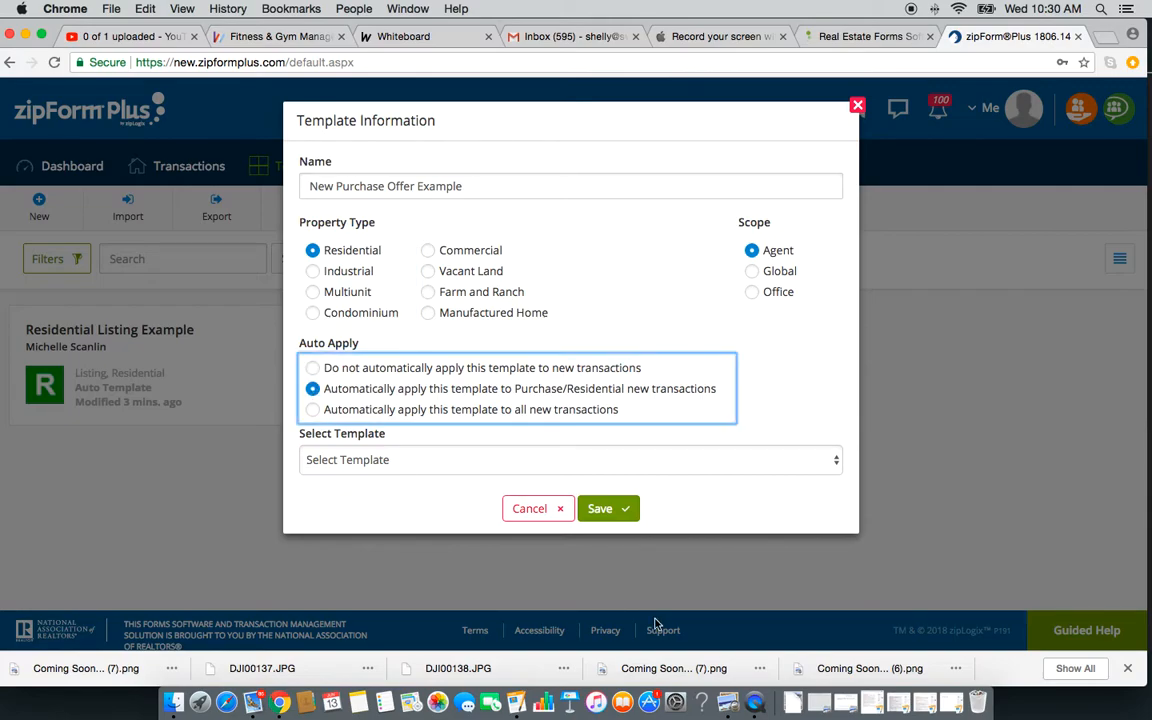
{"action": "left_click", "coordinate": [600, 508]}
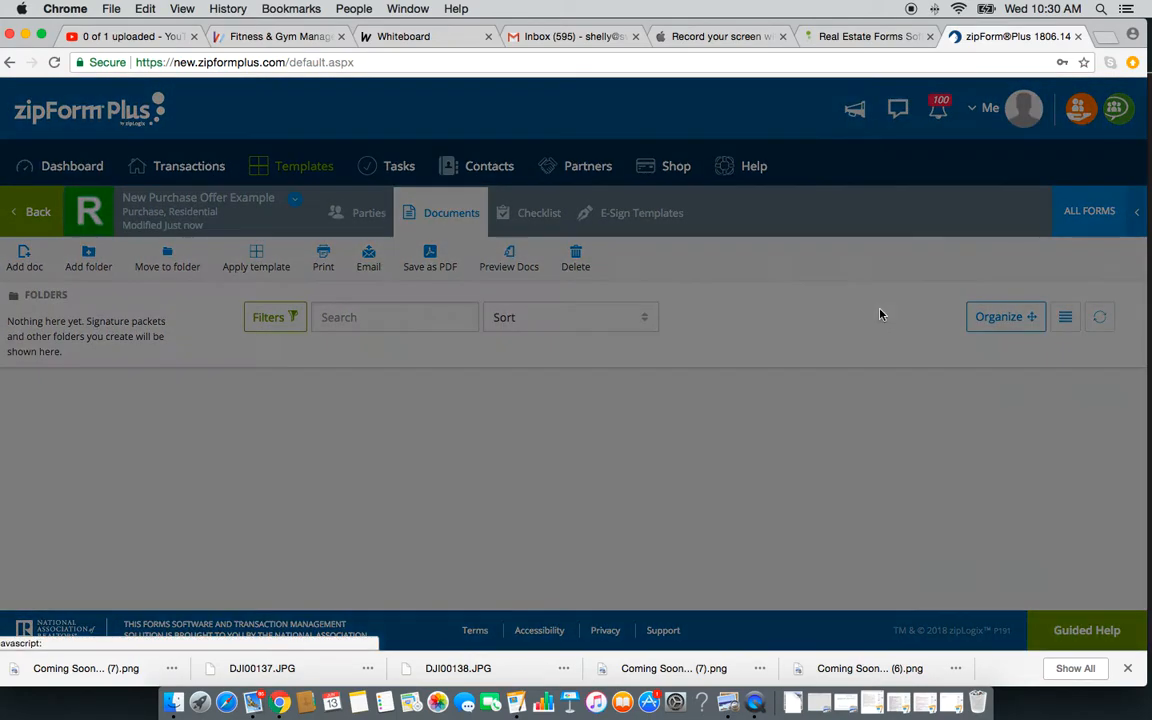
- Find the S&S IABS PDF on the computer and add it as a document to the New Purchase Offer Example template
{"action": "left_click", "coordinate": [975, 150]}
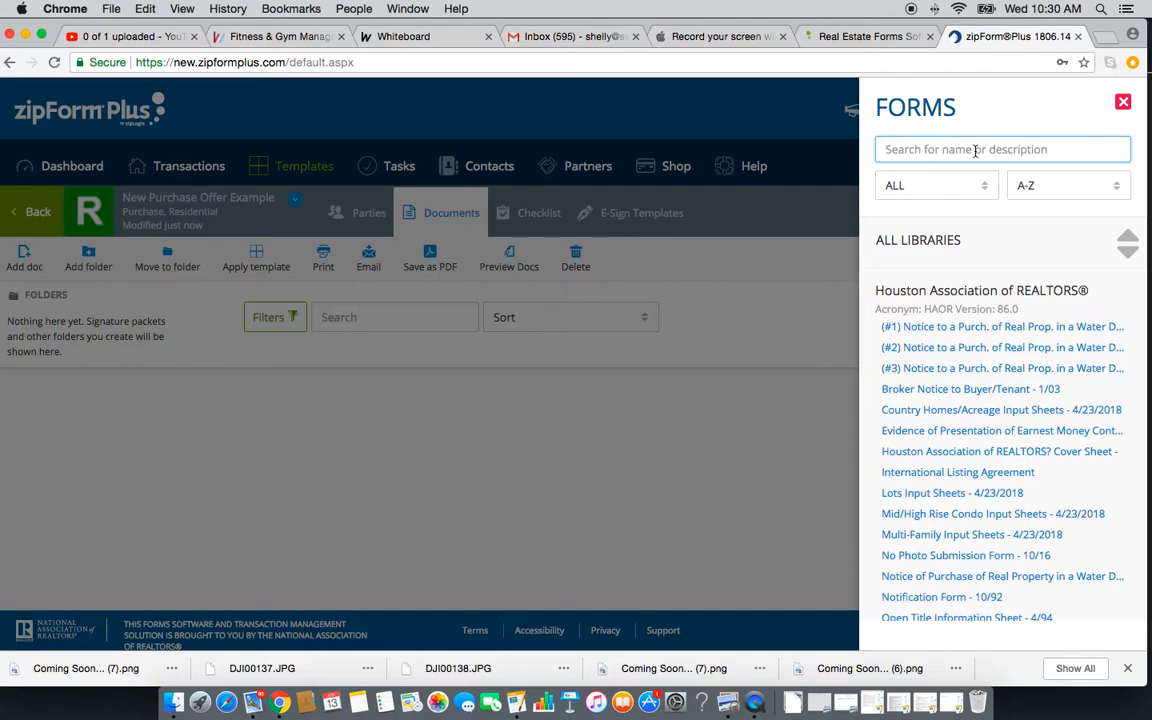
{"action": "left_click", "coordinate": [1123, 102]}
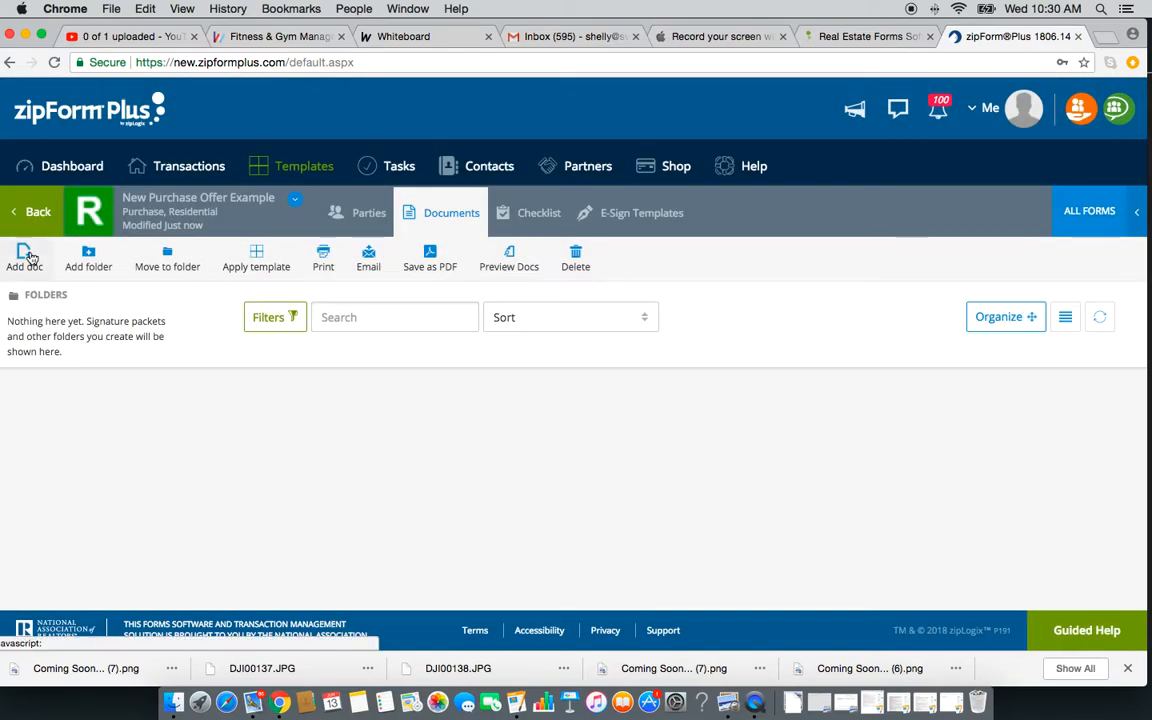
{"action": "left_click", "coordinate": [24, 252]}
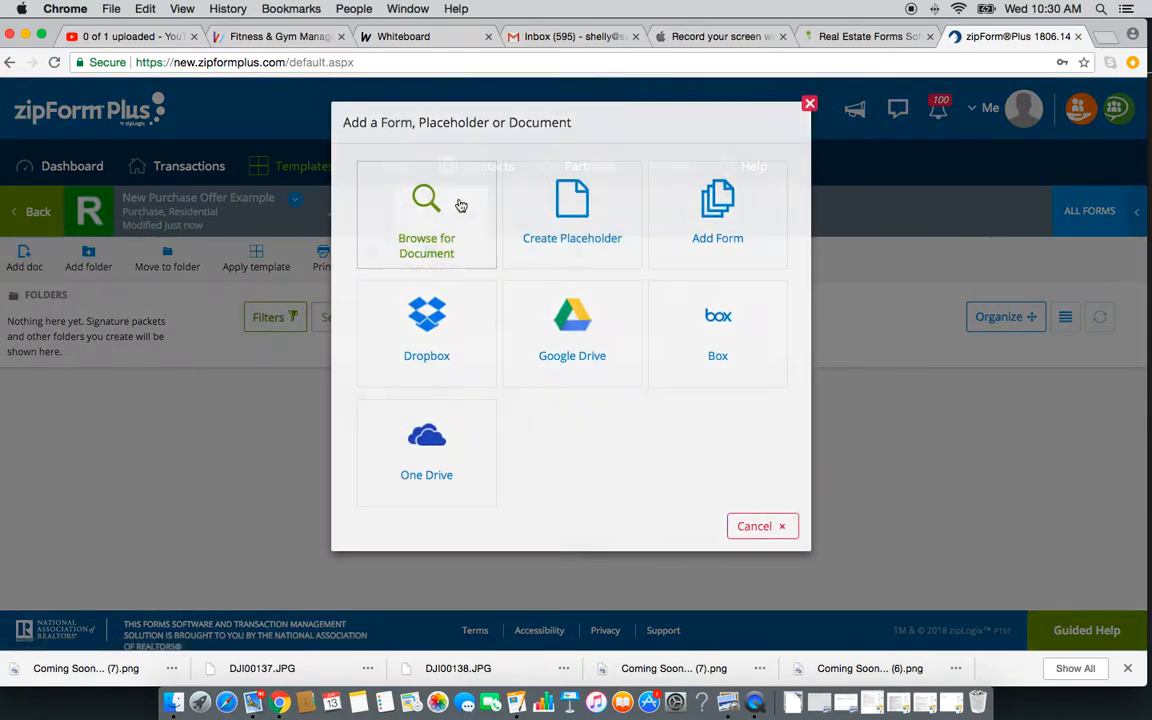
{"action": "left_click", "coordinate": [460, 205]}
{"action": "left_click", "coordinate": [1037, 96]}
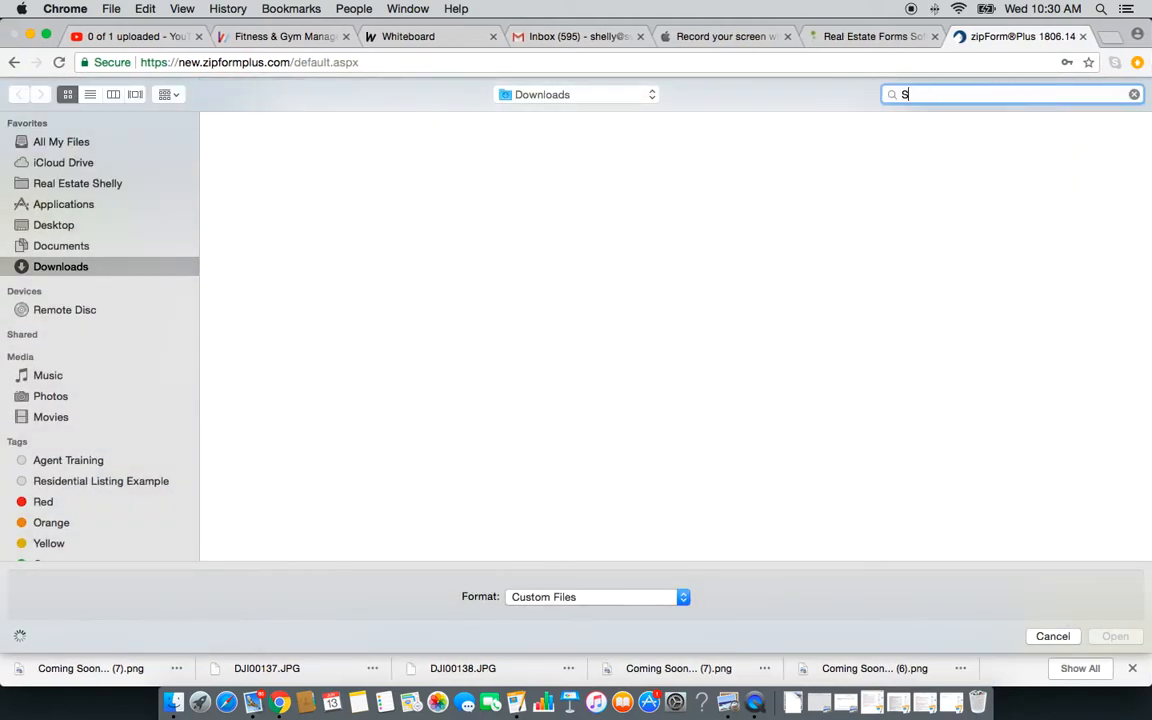
{"action": "type", "text": "S&S IABS"}
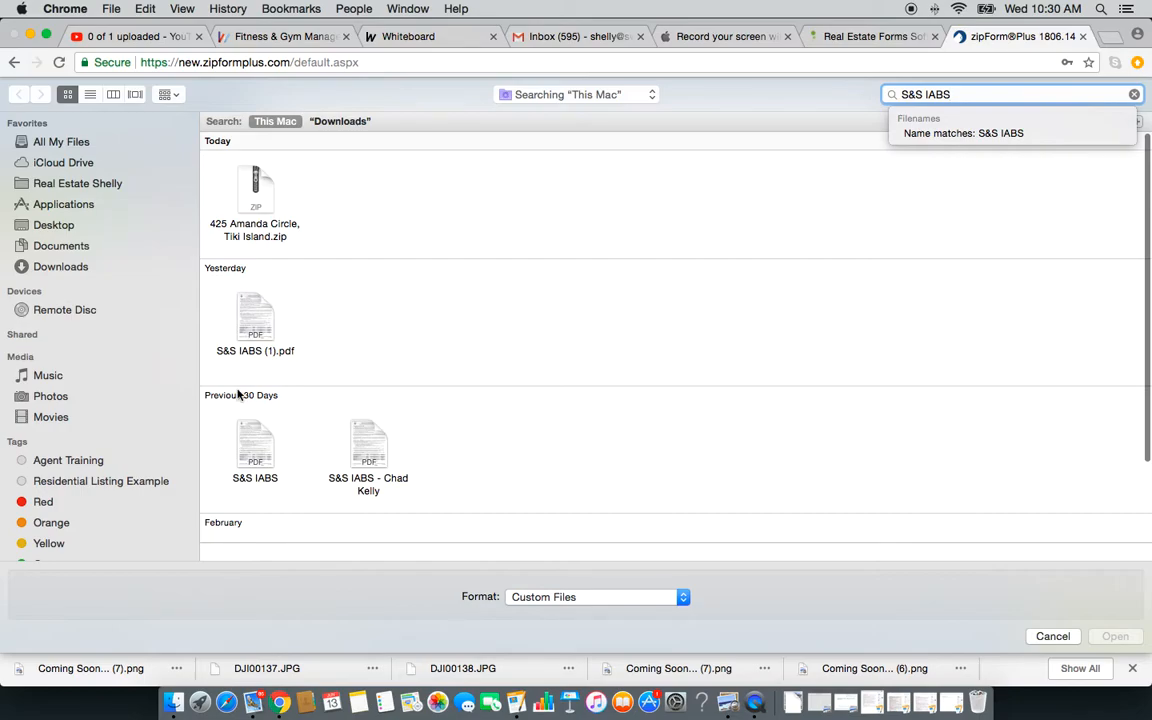
{"action": "left_click", "coordinate": [247, 437]}
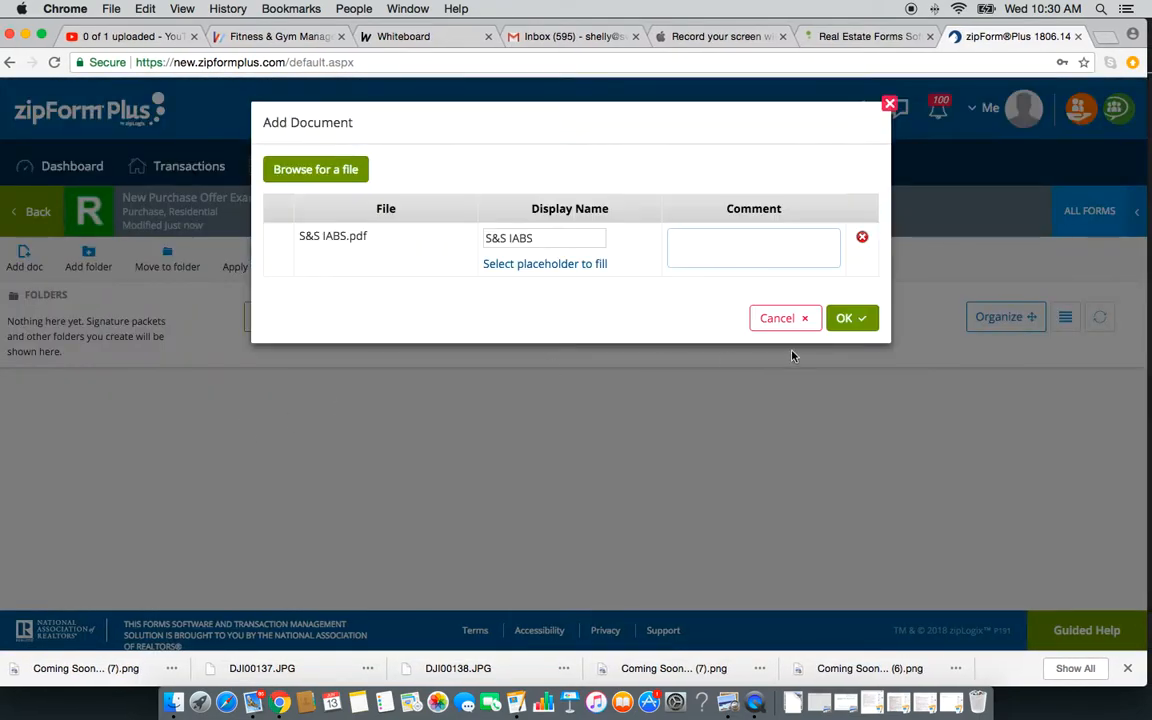
{"action": "left_click", "coordinate": [852, 320]}
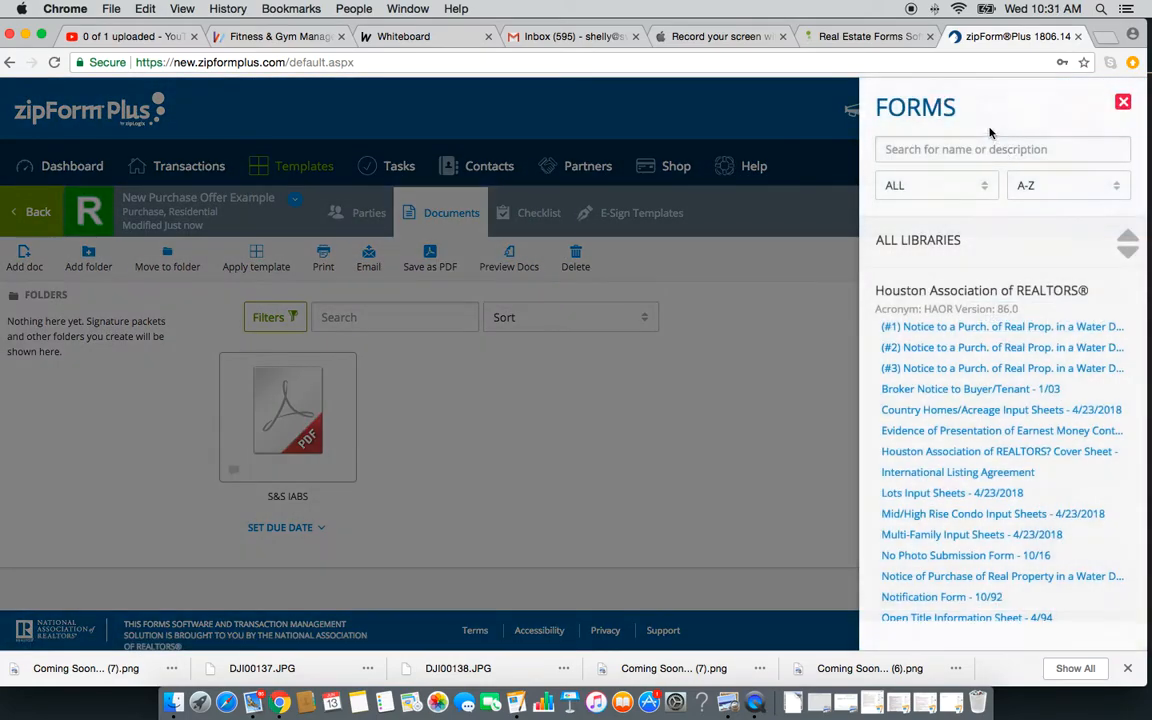
- Find the 1-4 Family Residential Contract (Resale) form and add it to the New Purchase Offer Example template
{"action": "left_click", "coordinate": [960, 150]}
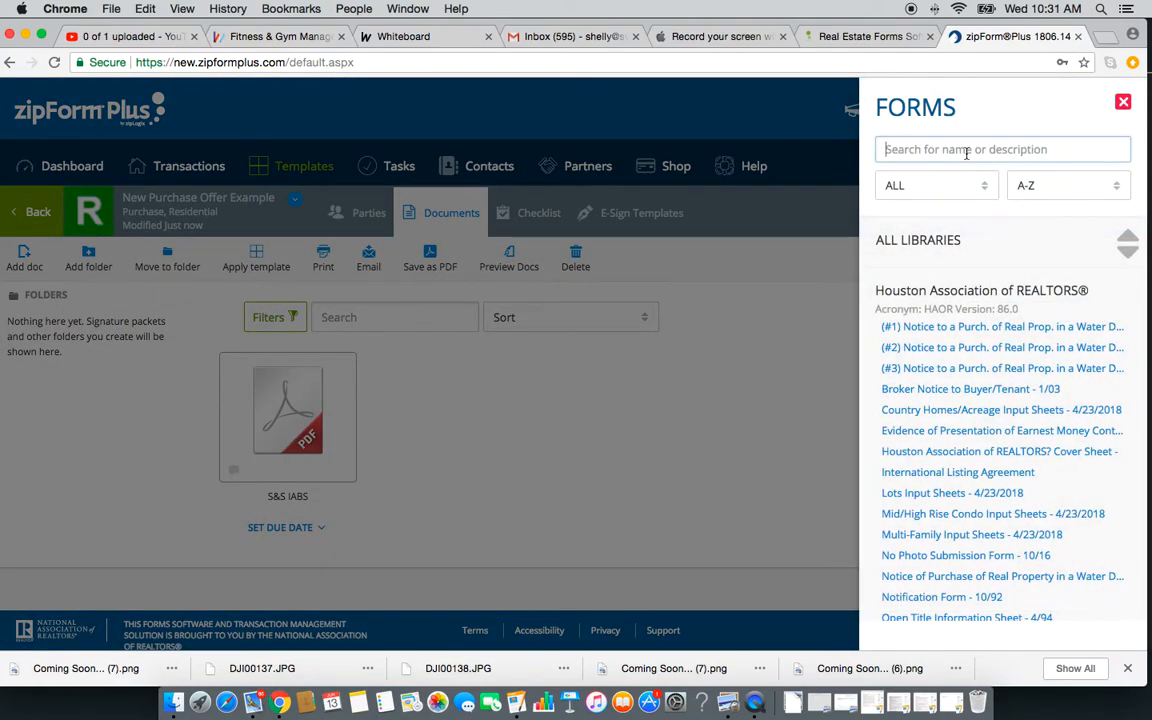
{"action": "type", "text": "1-4"}
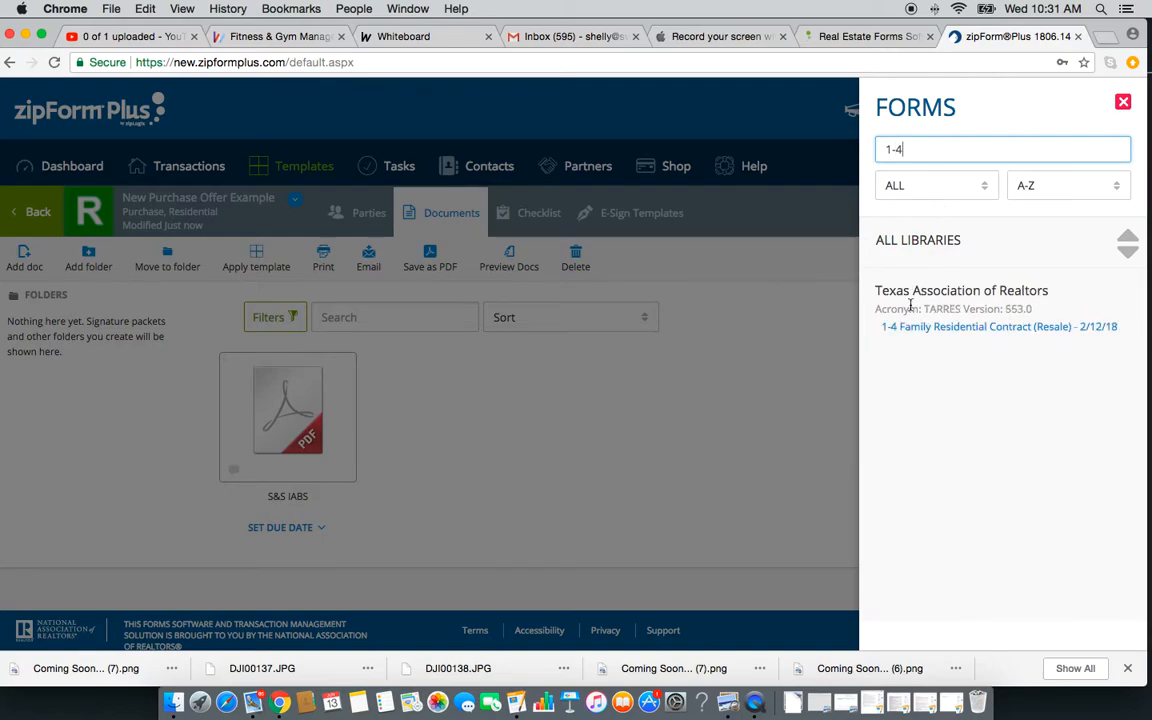
{"action": "mouse_move", "coordinate": [910, 329]}
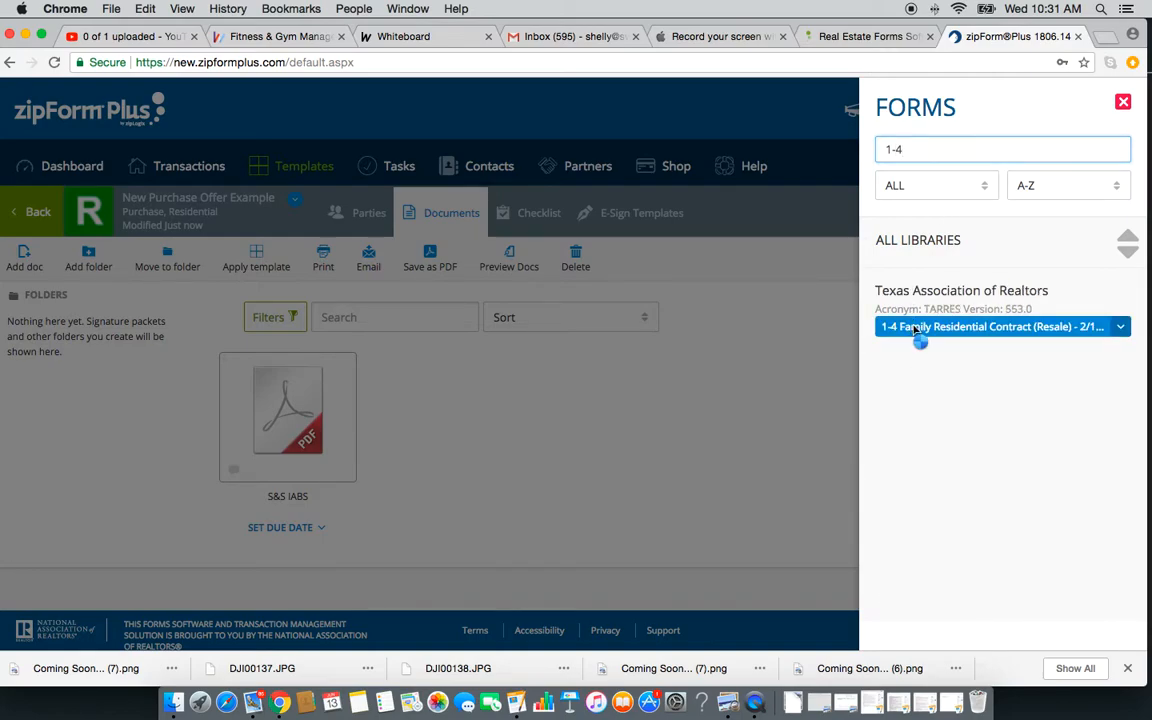
{"action": "left_click", "coordinate": [915, 330]}
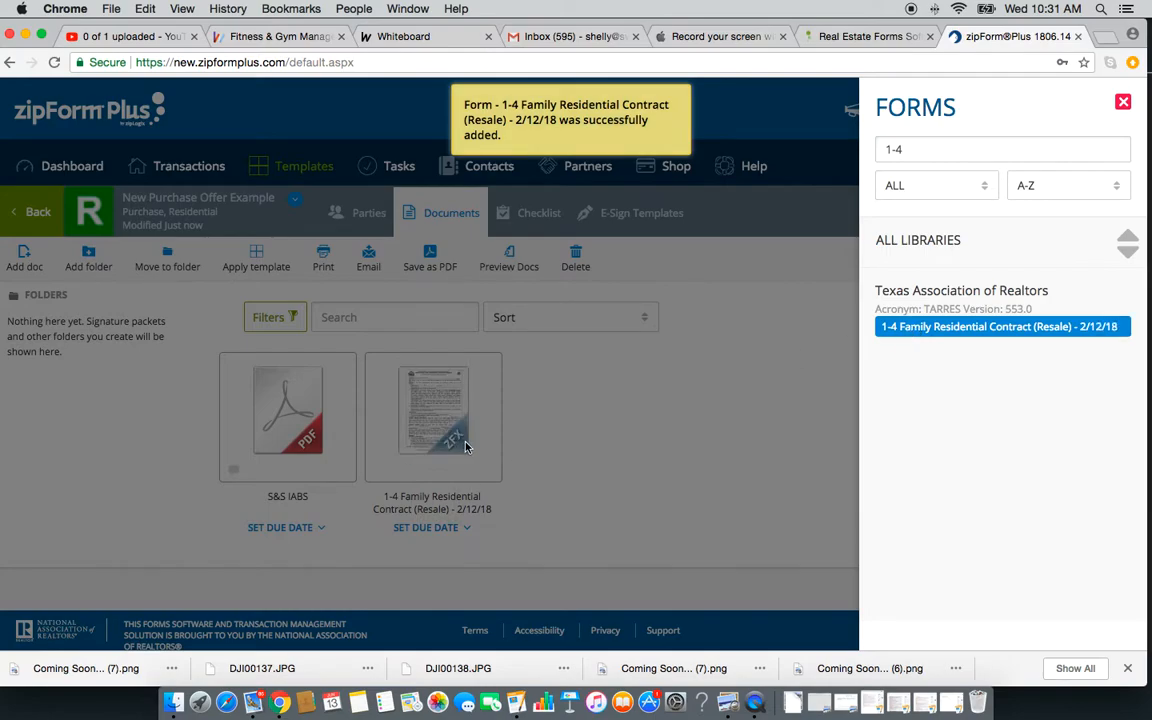
- Search the forms for Third Party and add the Texas Association of Realtors Third Party Financing Addendum - 11/2/15 to the template
{"action": "left_click_drag", "start_coordinate": [919, 151], "coordinate": [766, 131]}
{"action": "type", "text": "T"}
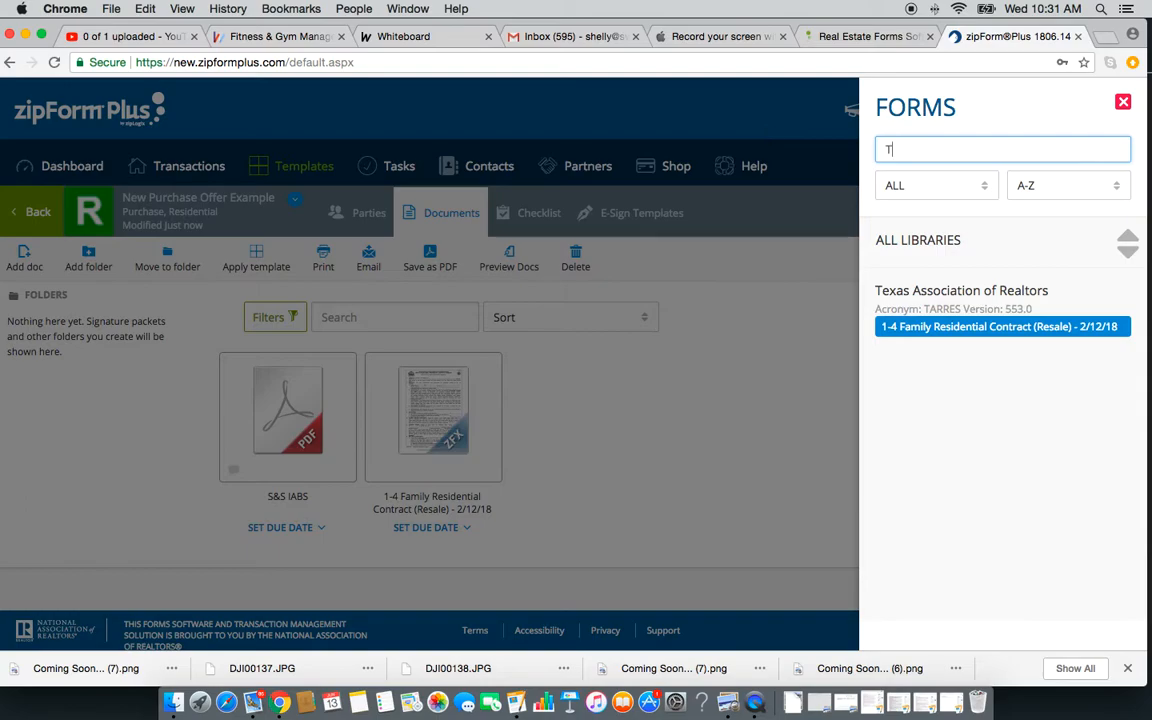
{"action": "type", "text": "hird Party"}
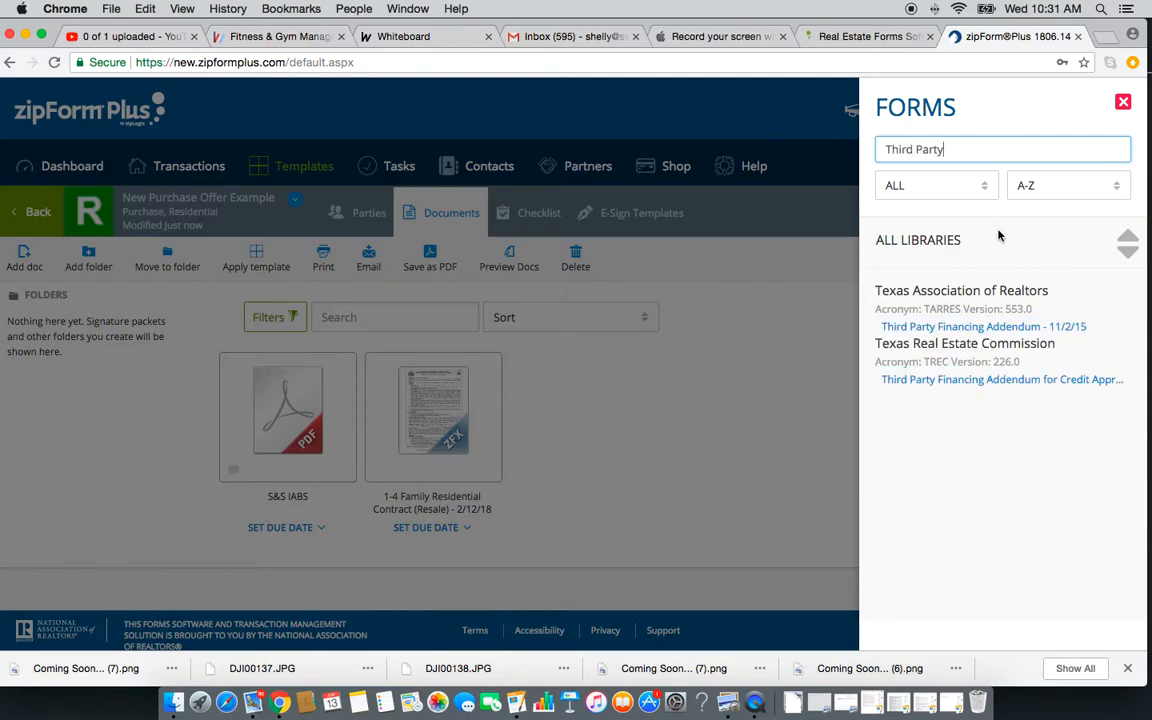
{"action": "left_click", "coordinate": [918, 327]}
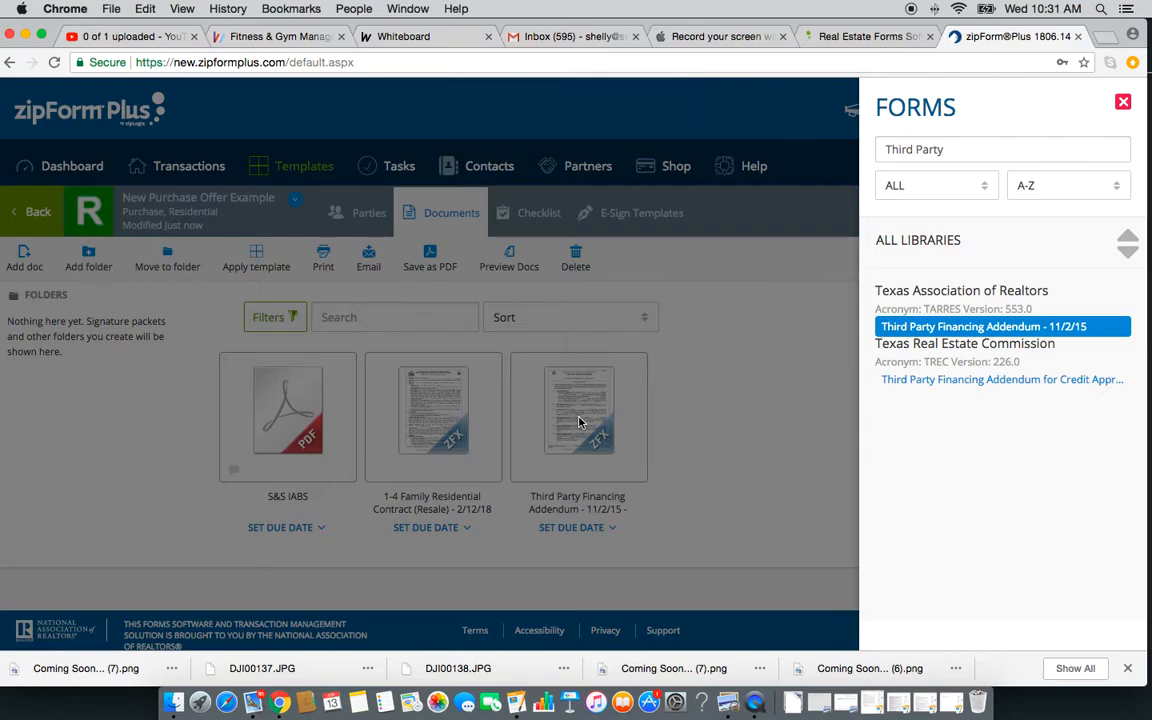
- Open har.com in a new browser tab and go through the agent's own profile to one of the for-sale listings
{"action": "left_click_drag", "start_coordinate": [952, 156], "coordinate": [876, 157]}
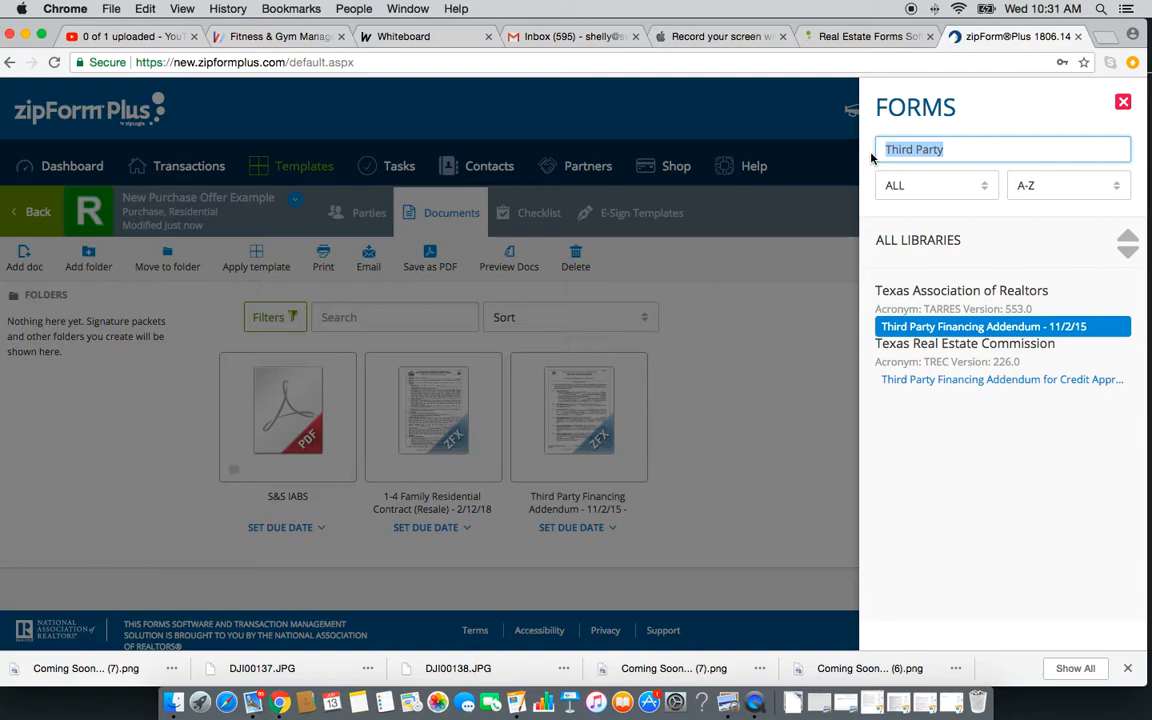
{"action": "left_click", "coordinate": [1105, 40]}
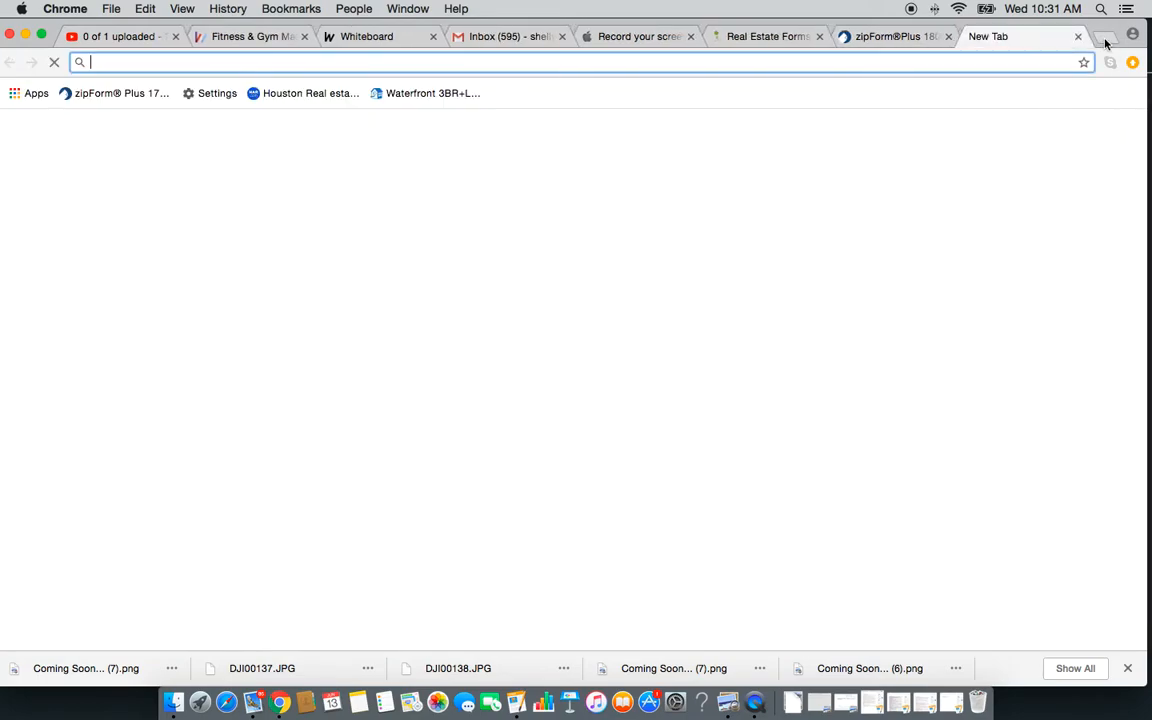
{"action": "type", "text": "har"}
{"action": "key", "text": "Return"}
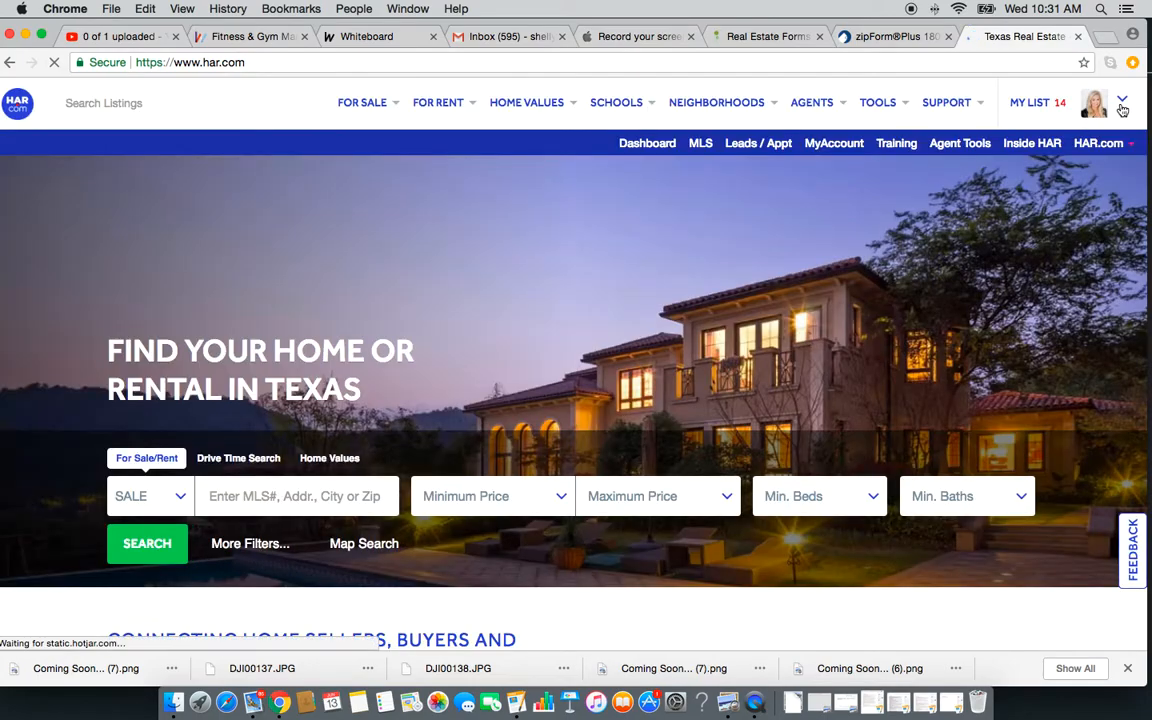
{"action": "left_click", "coordinate": [1122, 104]}
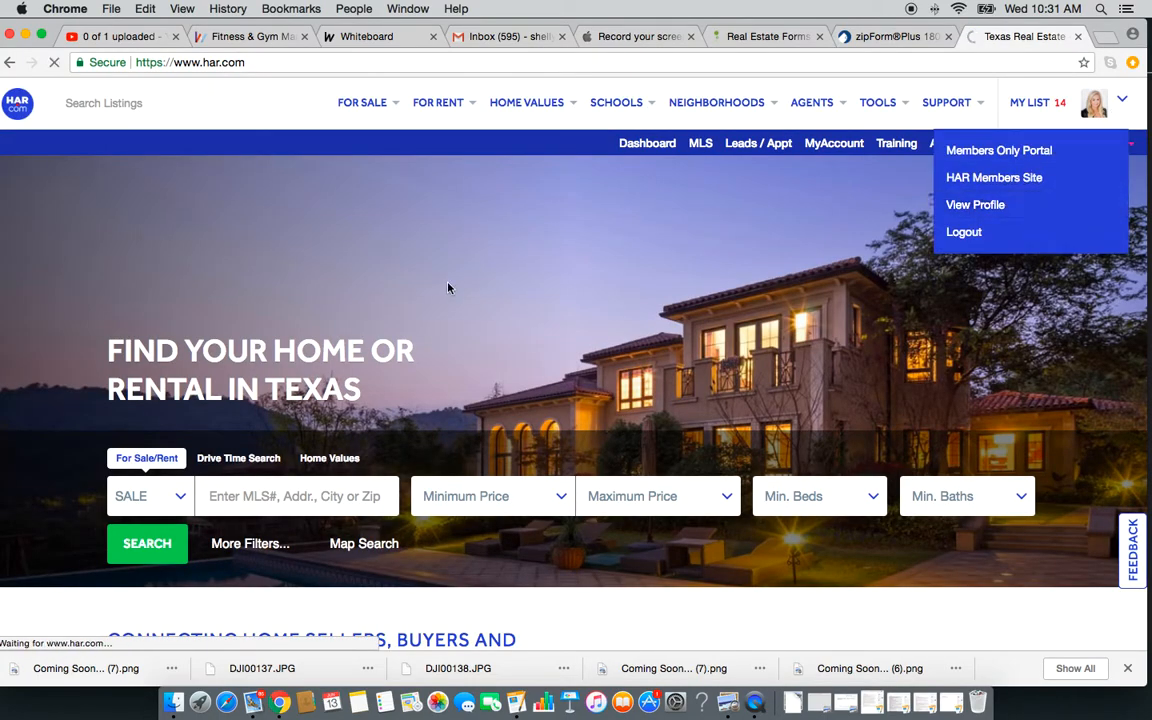
{"action": "scroll", "coordinate": [326, 424], "scroll_direction": "down", "scroll_amount": 15}
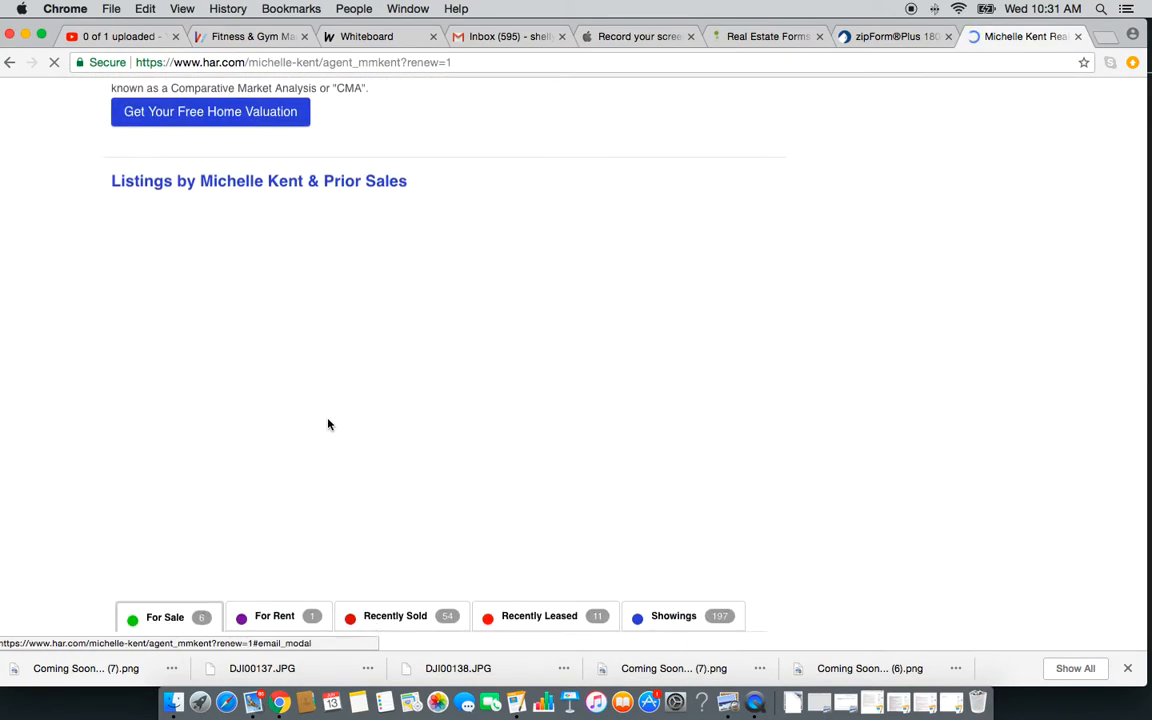
{"action": "scroll", "coordinate": [328, 424], "scroll_direction": "down", "scroll_amount": 5}
{"action": "left_click", "coordinate": [350, 413]}
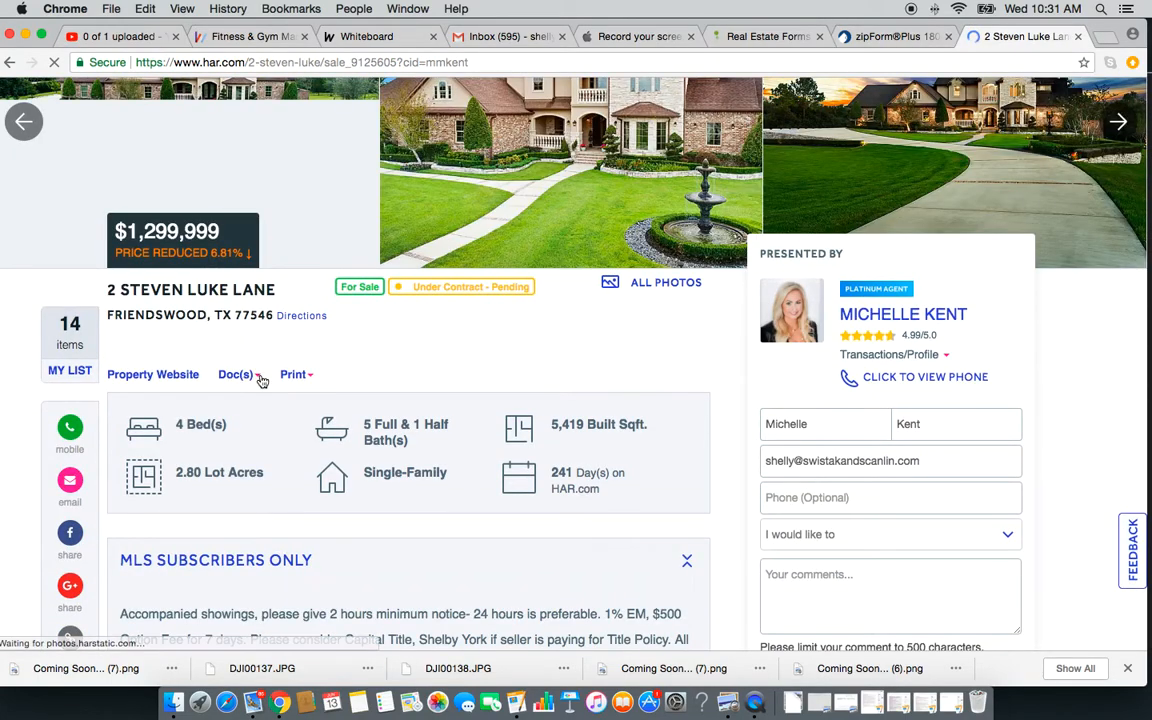
- Open the listing's Agent Only - Seller's Disclosure document, examine its special flood hazard text and receipt signature section, and close it
{"action": "left_click", "coordinate": [259, 379]}
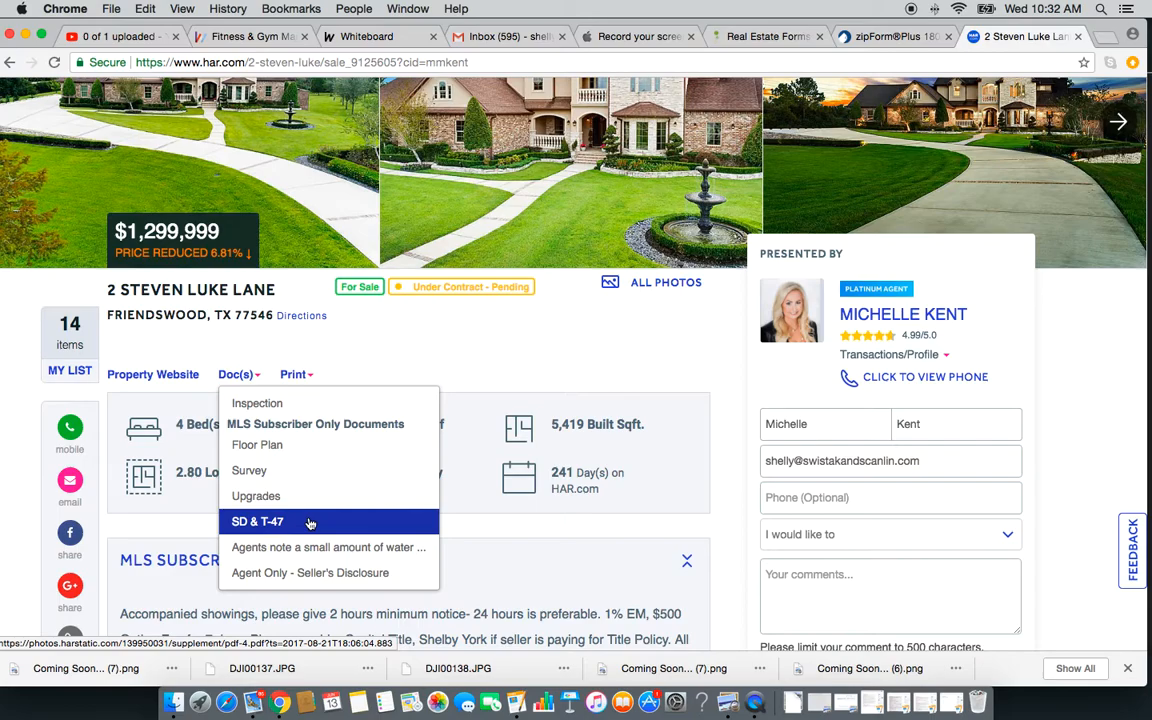
{"action": "left_click", "coordinate": [284, 574]}
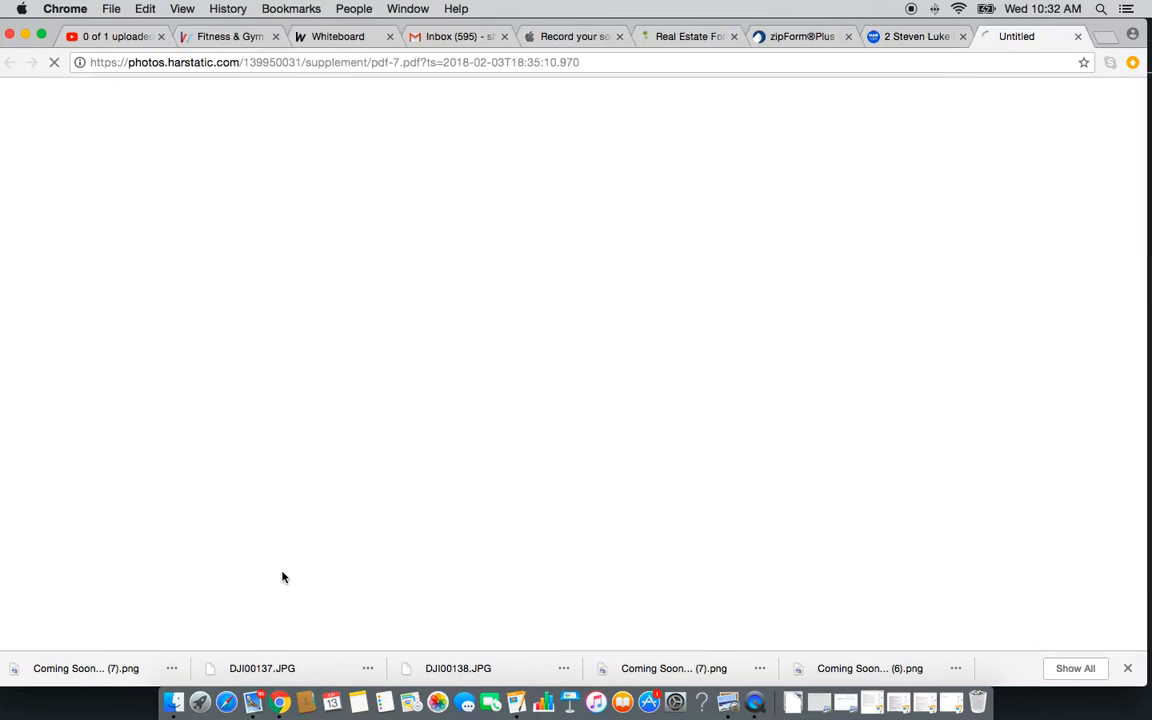
{"action": "scroll", "coordinate": [356, 364], "scroll_direction": "down", "scroll_amount": 15}
{"action": "scroll", "coordinate": [356, 364], "scroll_direction": "down", "scroll_amount": 15}
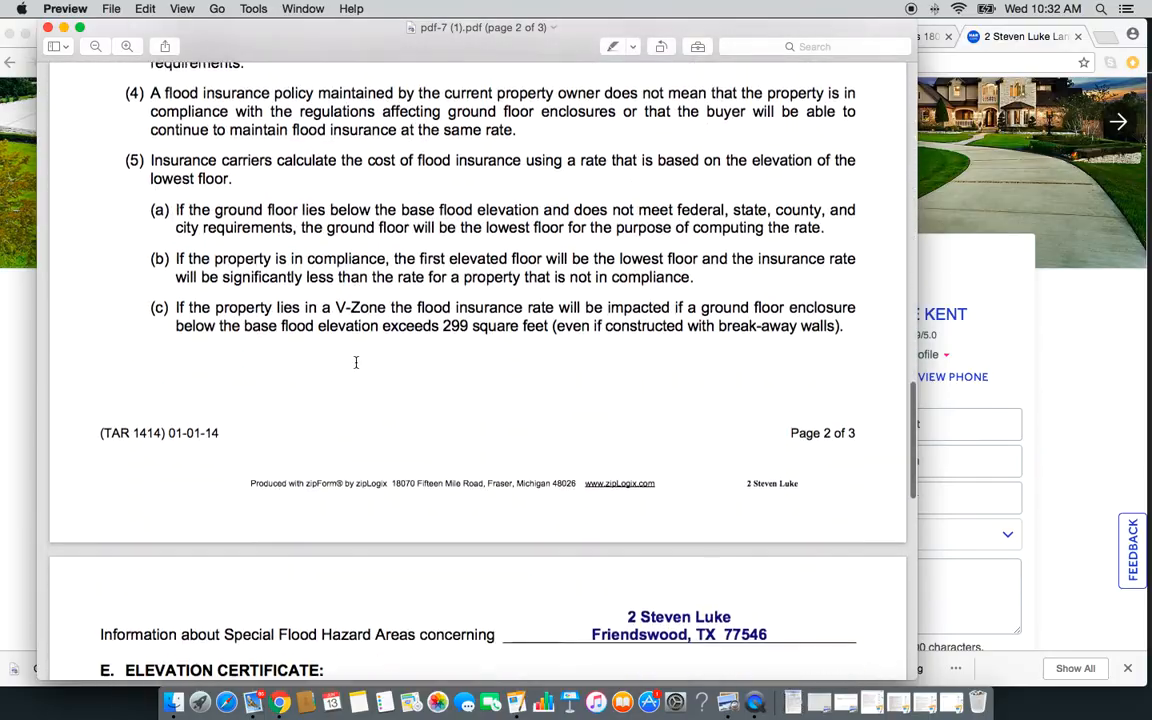
{"action": "scroll", "coordinate": [355, 365], "scroll_direction": "up", "scroll_amount": 20}
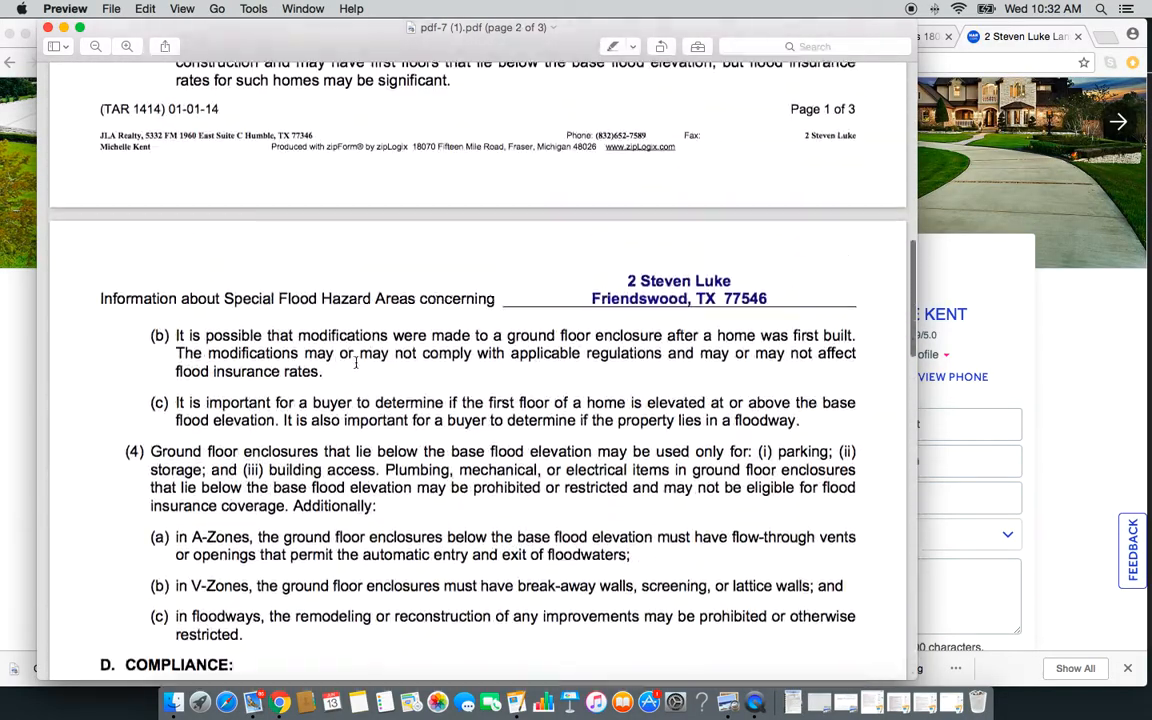
{"action": "scroll", "coordinate": [355, 362], "scroll_direction": "down", "scroll_amount": 20}
{"action": "scroll", "coordinate": [355, 362], "scroll_direction": "down", "scroll_amount": 5}
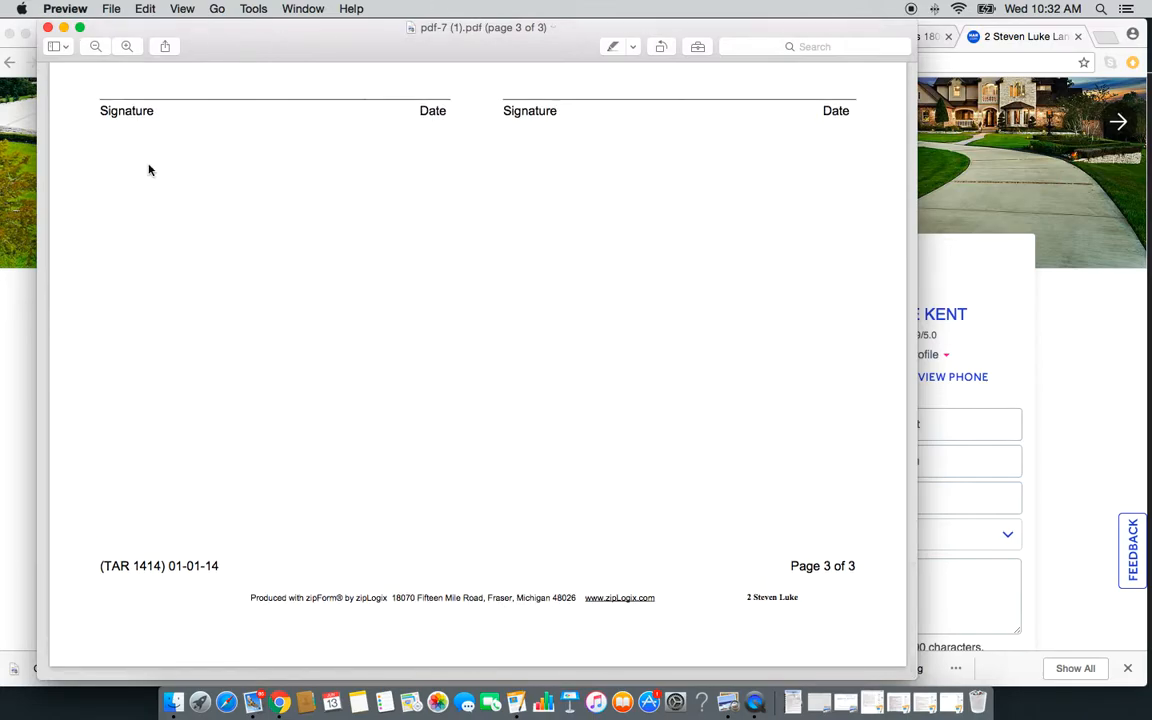
{"action": "scroll", "coordinate": [148, 168], "scroll_direction": "up", "scroll_amount": 3}
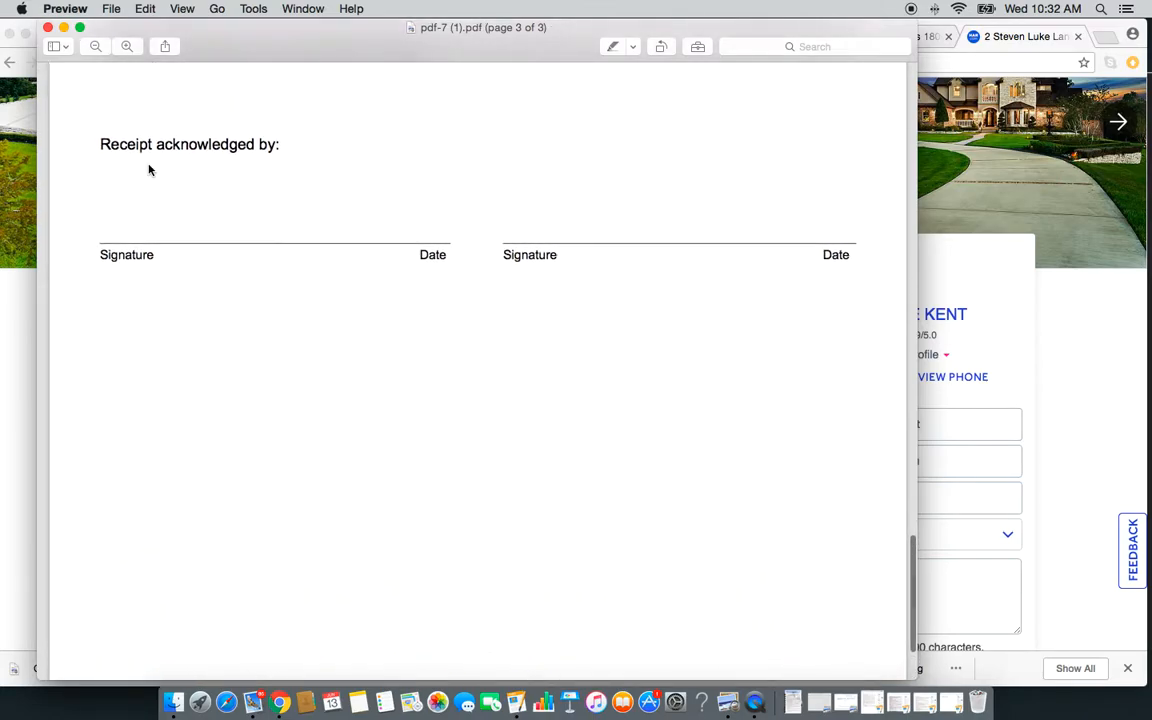
{"action": "scroll", "coordinate": [148, 170], "scroll_direction": "up", "scroll_amount": 3}
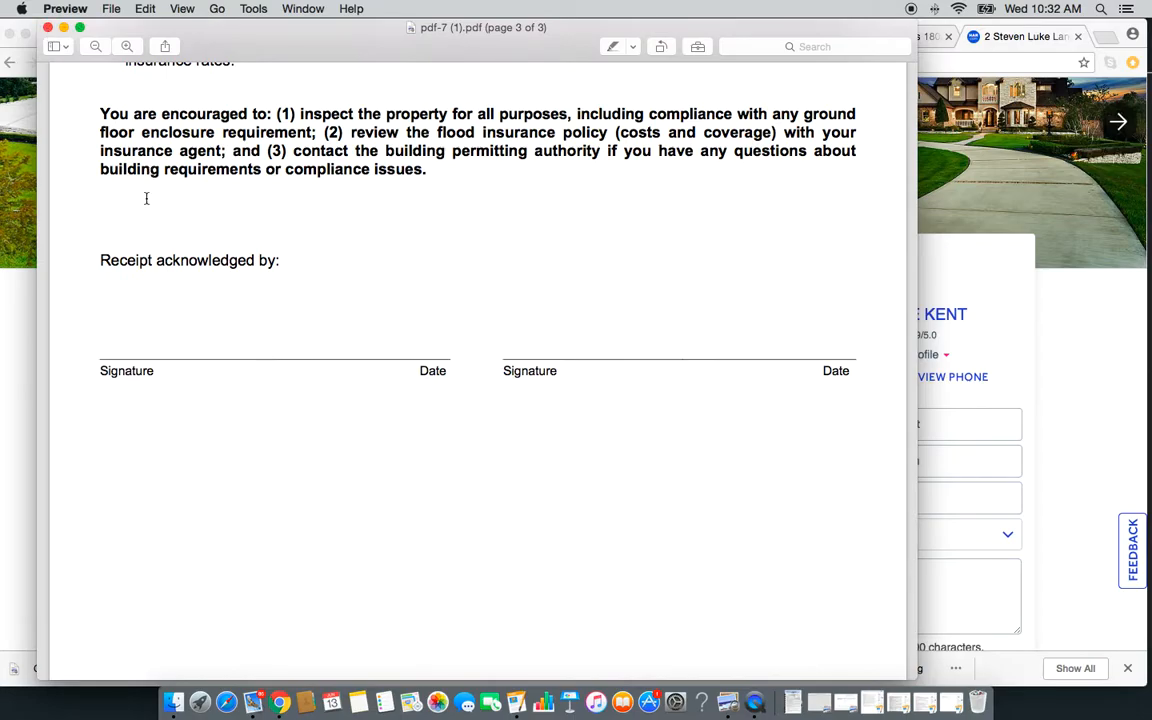
{"action": "scroll", "coordinate": [162, 226], "scroll_direction": "up", "scroll_amount": 20}
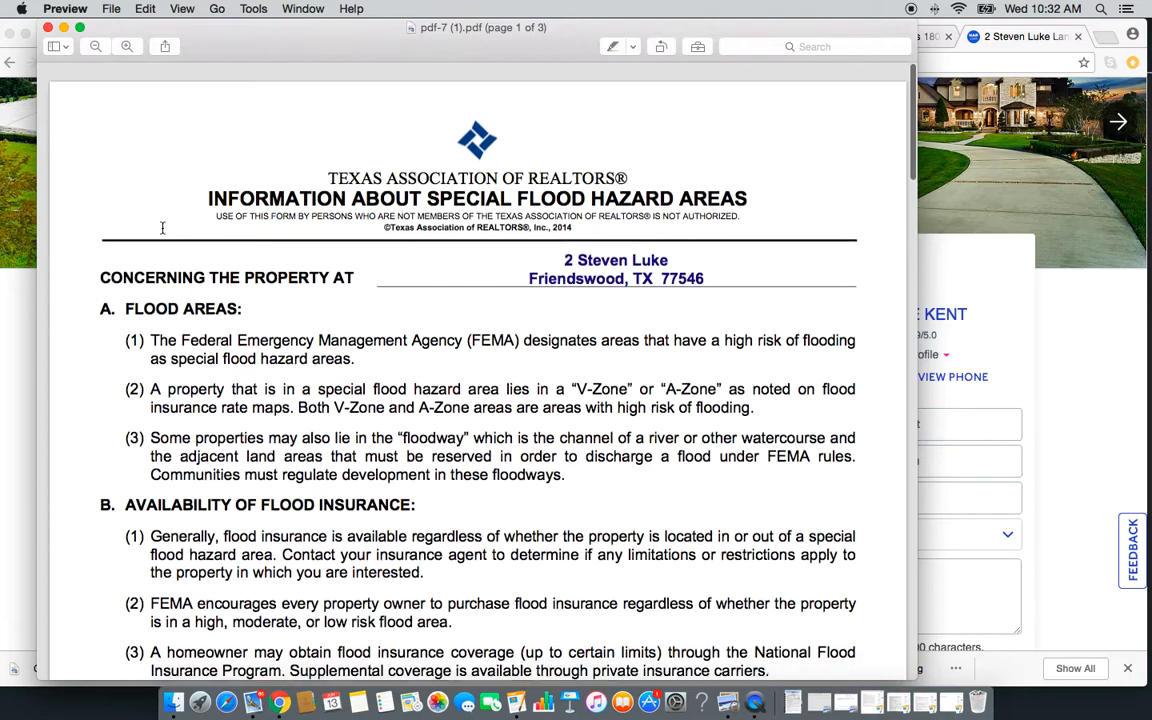
{"action": "left_click", "coordinate": [47, 28]}
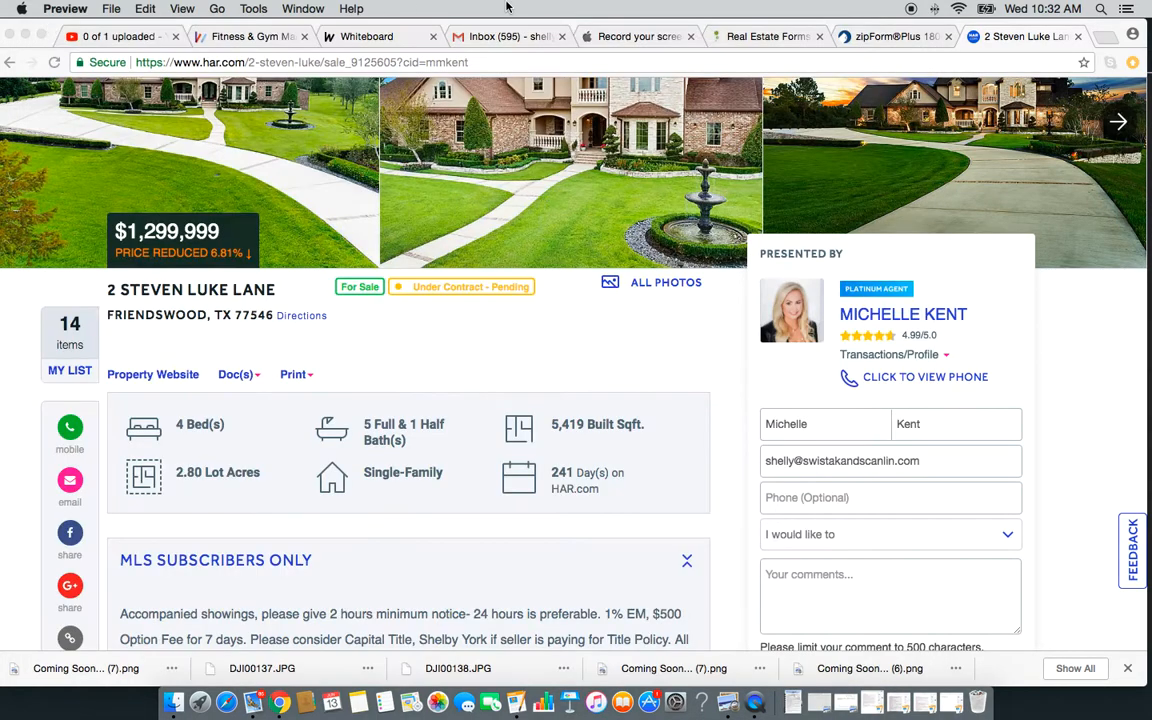
- Return to the zipForm Plus template and add the Texas Association of Realtors Non-Realty Items Addendum to Contract, found by searching Non-Realty
{"action": "left_click", "coordinate": [886, 38]}
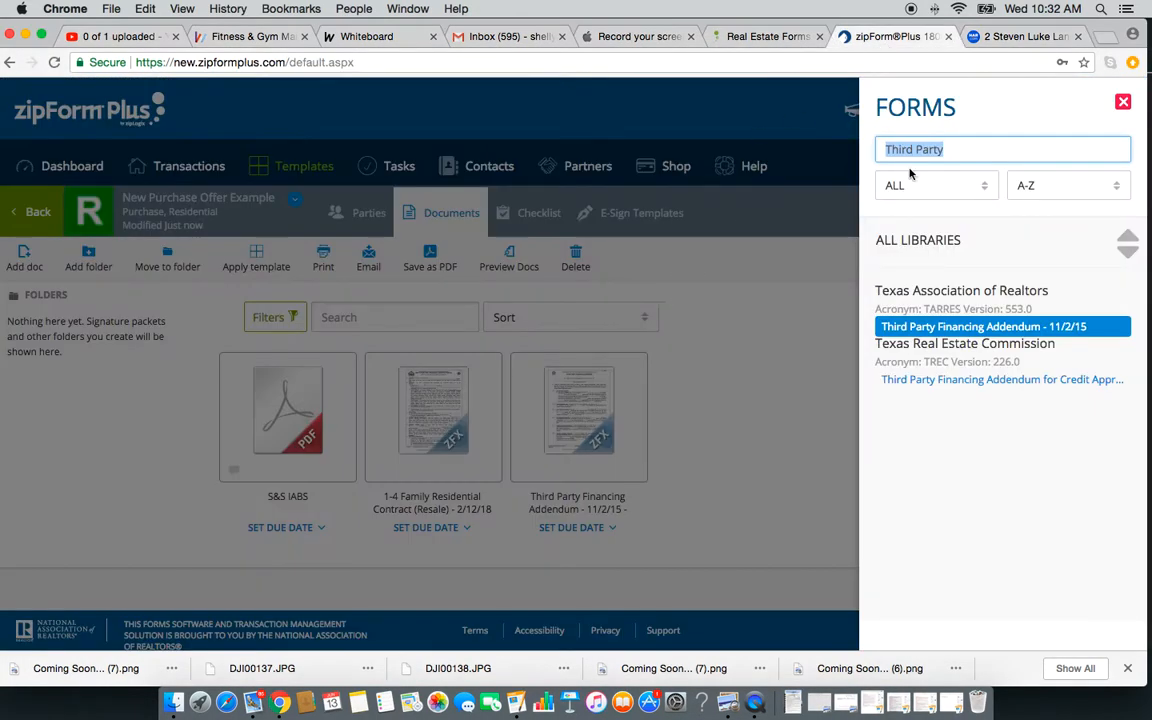
{"action": "left_click", "coordinate": [1122, 102]}
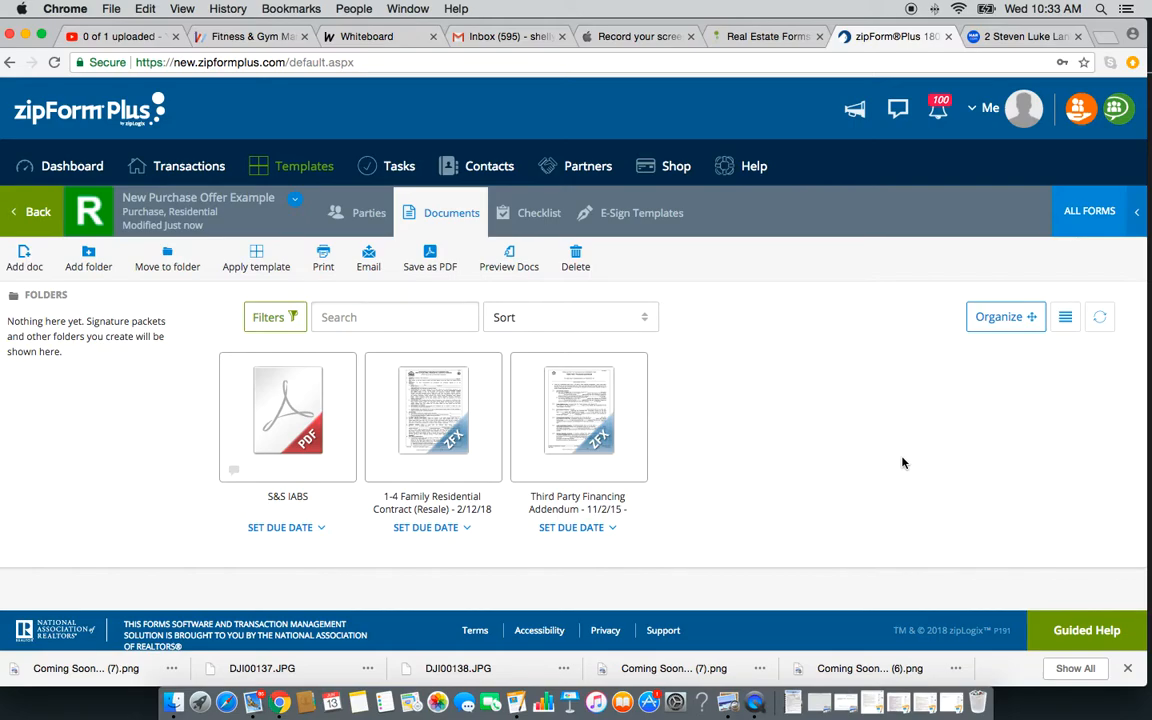
{"action": "left_click", "coordinate": [1089, 211]}
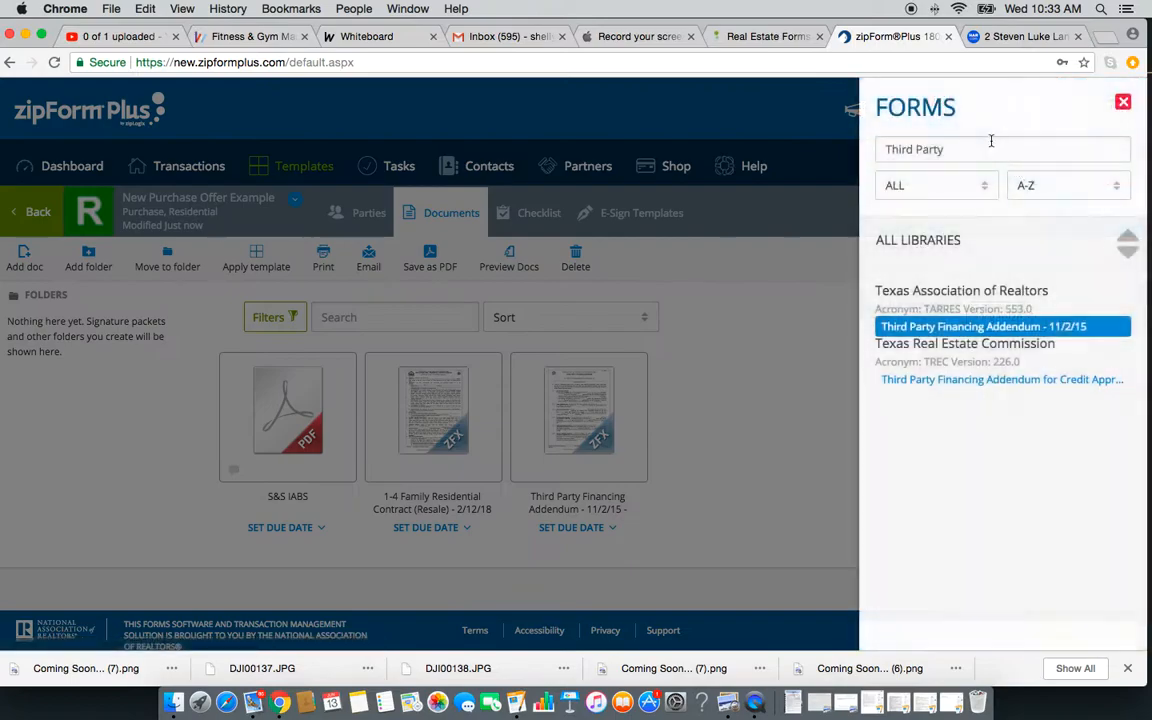
{"action": "left_click", "coordinate": [995, 145]}
{"action": "key", "text": "super+a"}
{"action": "type", "text": "Non-Realty"}
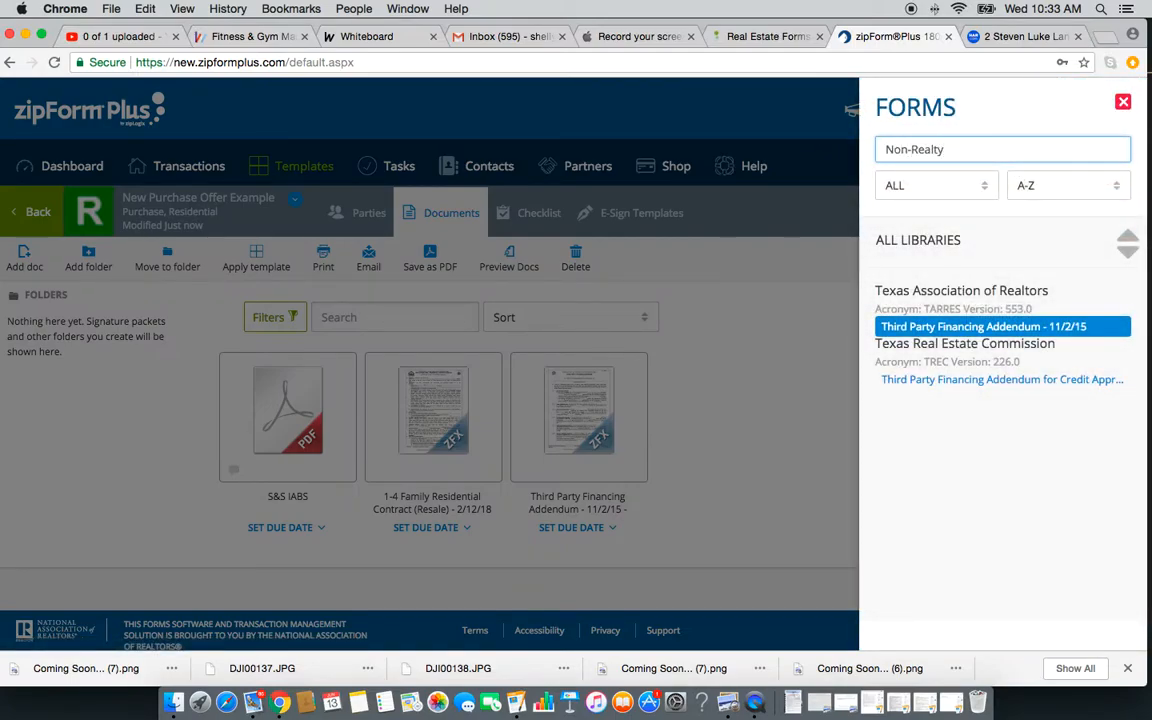
{"action": "left_click", "coordinate": [903, 330]}
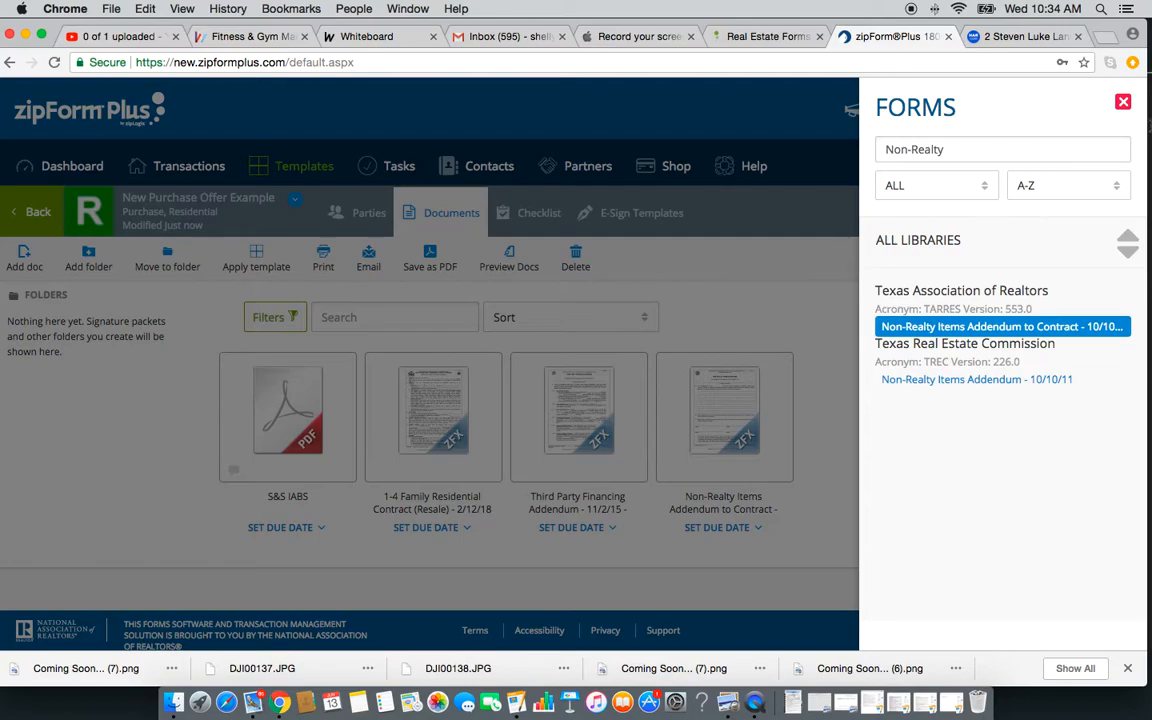
{"action": "left_click", "coordinate": [1123, 102]}
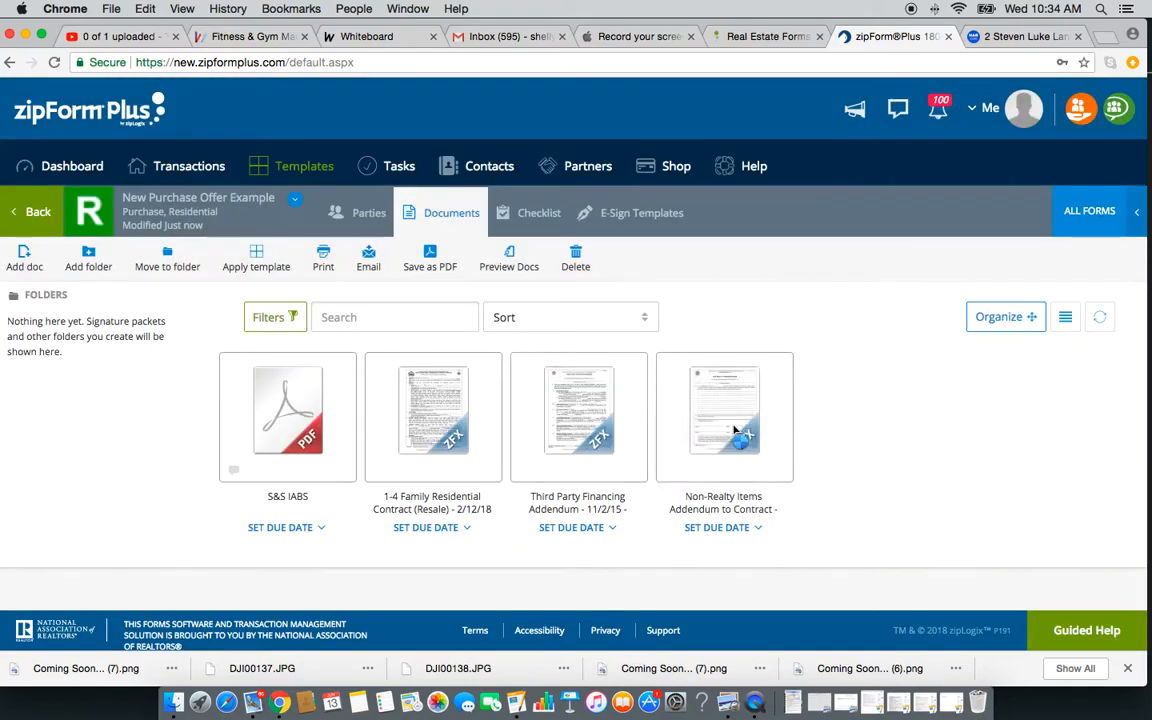
- Open the Non-Realty Items Addendum, look over its fields, and return to the template's documents
{"action": "left_click", "coordinate": [667, 430]}
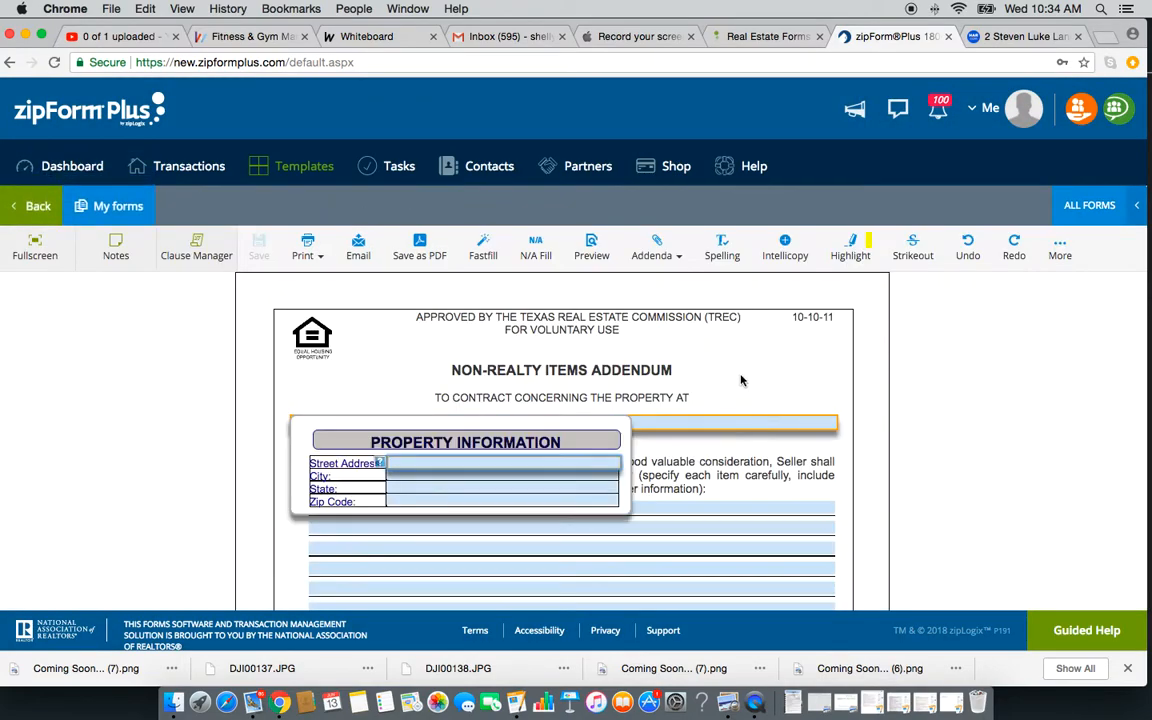
{"action": "left_click", "coordinate": [740, 380]}
{"action": "scroll", "coordinate": [740, 378], "scroll_direction": "down", "scroll_amount": 10}
{"action": "scroll", "coordinate": [740, 376], "scroll_direction": "up", "scroll_amount": 10}
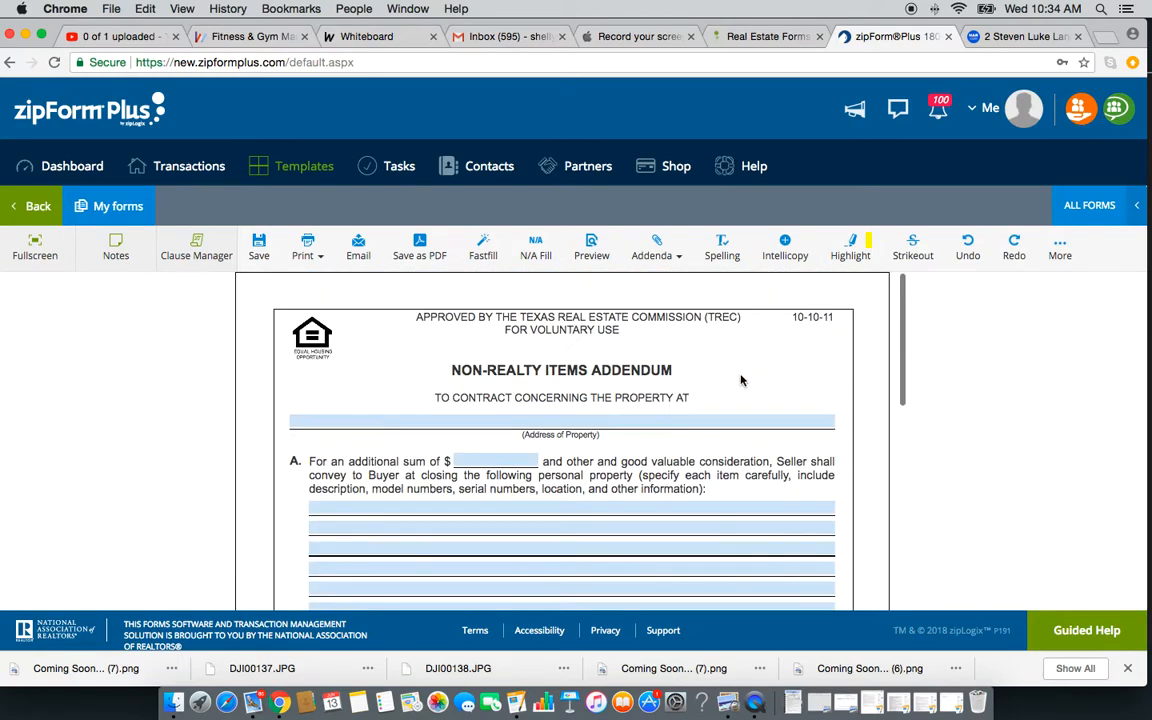
{"action": "left_click", "coordinate": [44, 214]}
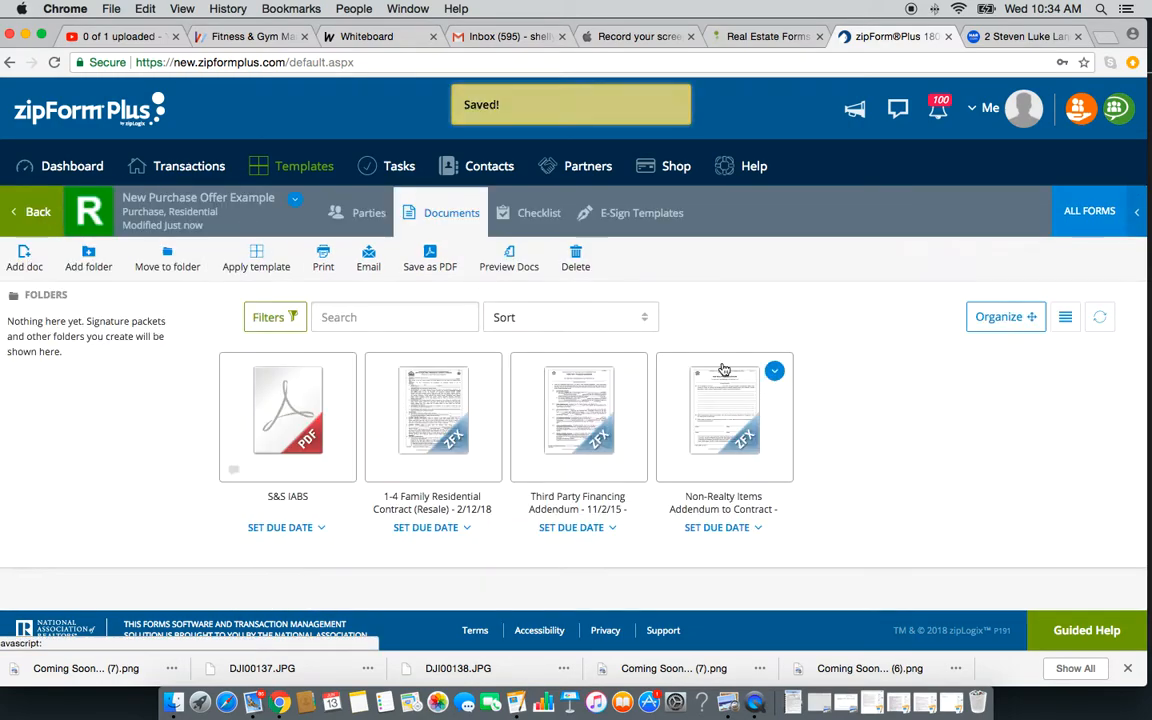
- Search the forms for Flood and add Information About Special Flood Hazard Areas to the template, closing the forms library
{"action": "left_click", "coordinate": [1138, 217]}
{"action": "left_click_drag", "start_coordinate": [956, 152], "coordinate": [689, 111]}
{"action": "type", "text": "Flood"}
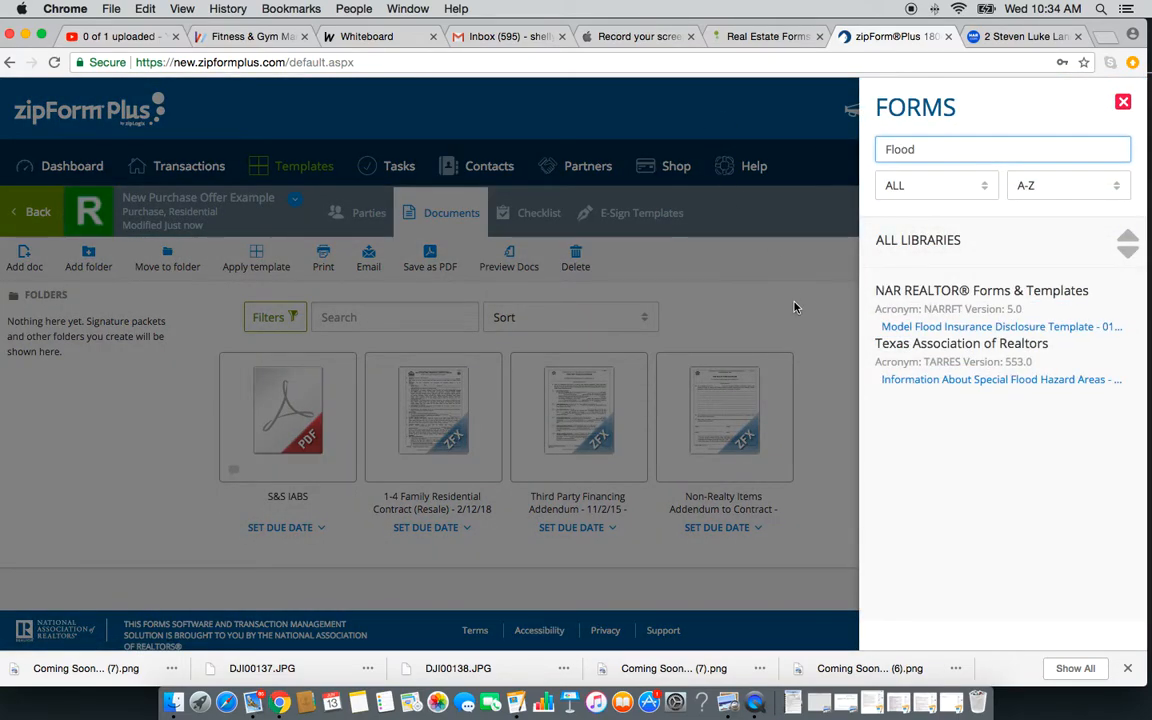
{"action": "left_click", "coordinate": [946, 381]}
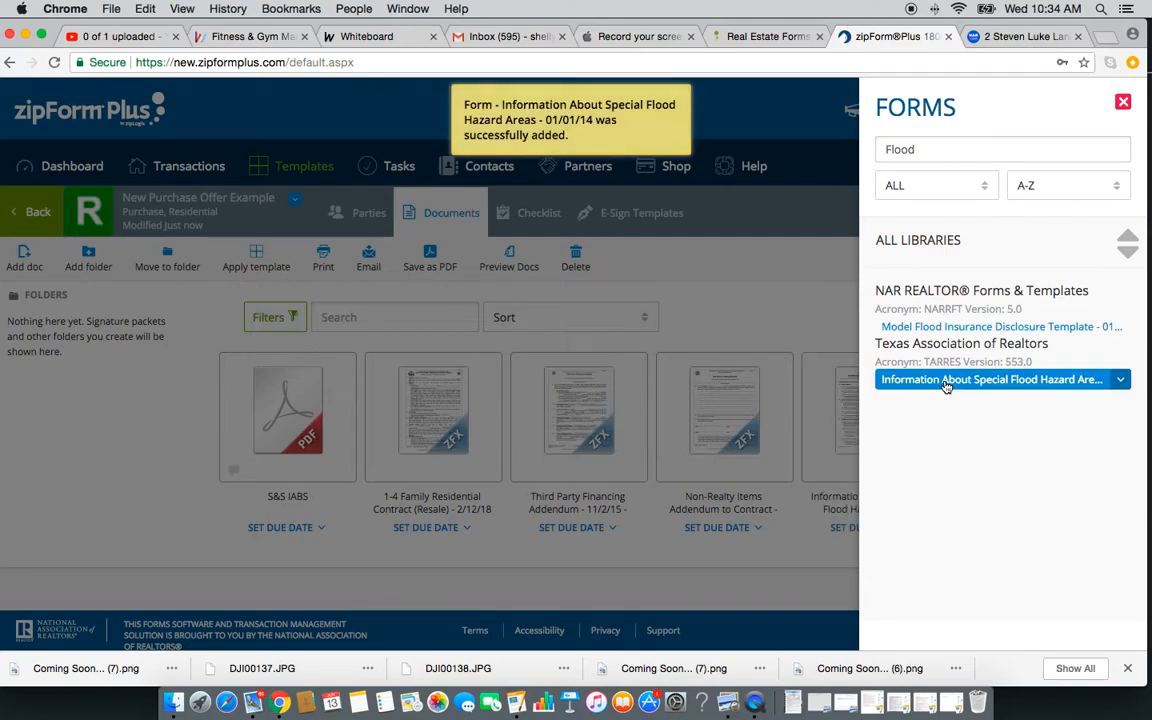
{"action": "left_click", "coordinate": [1123, 104]}
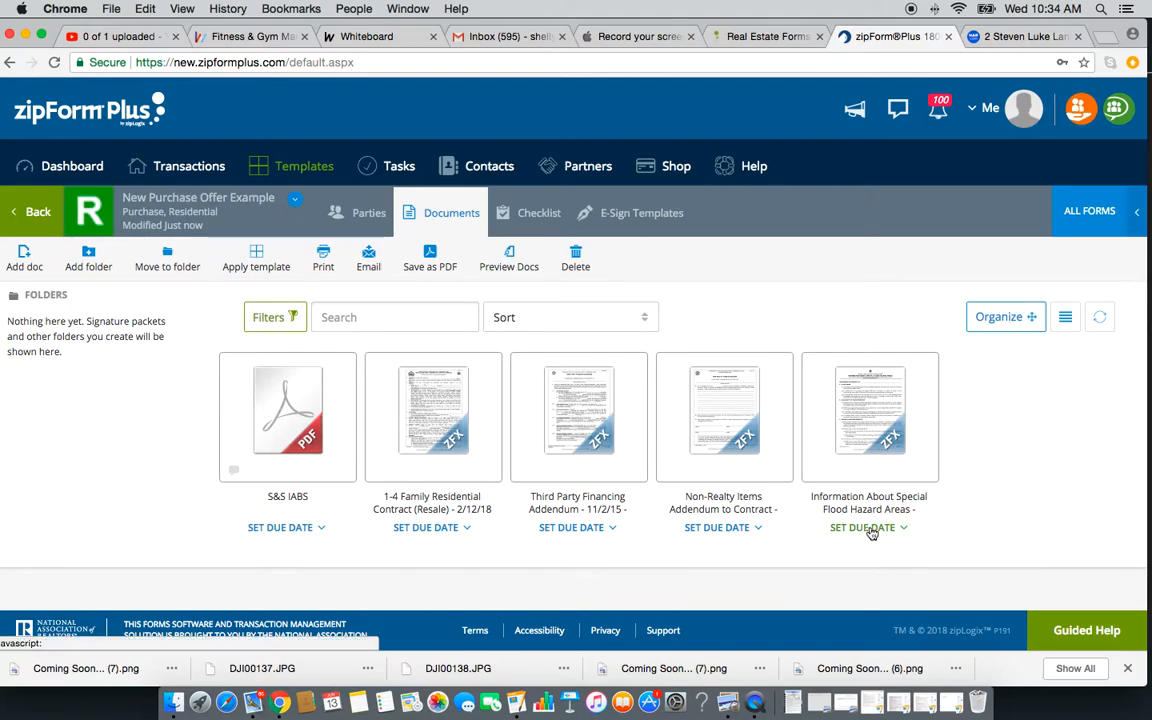
- Leave the purchase template for the templates list, and go on to browse the list of transactions
{"action": "left_click", "coordinate": [38, 209]}
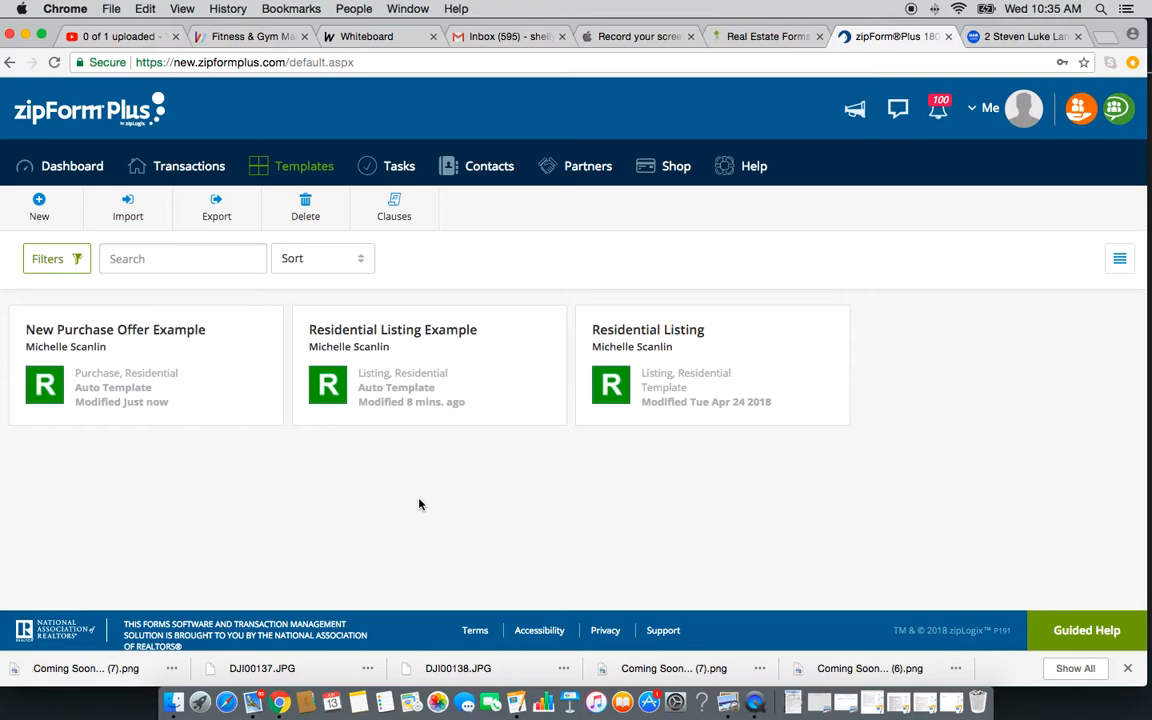
{"action": "scroll", "coordinate": [420, 504], "scroll_direction": "down", "scroll_amount": 1}
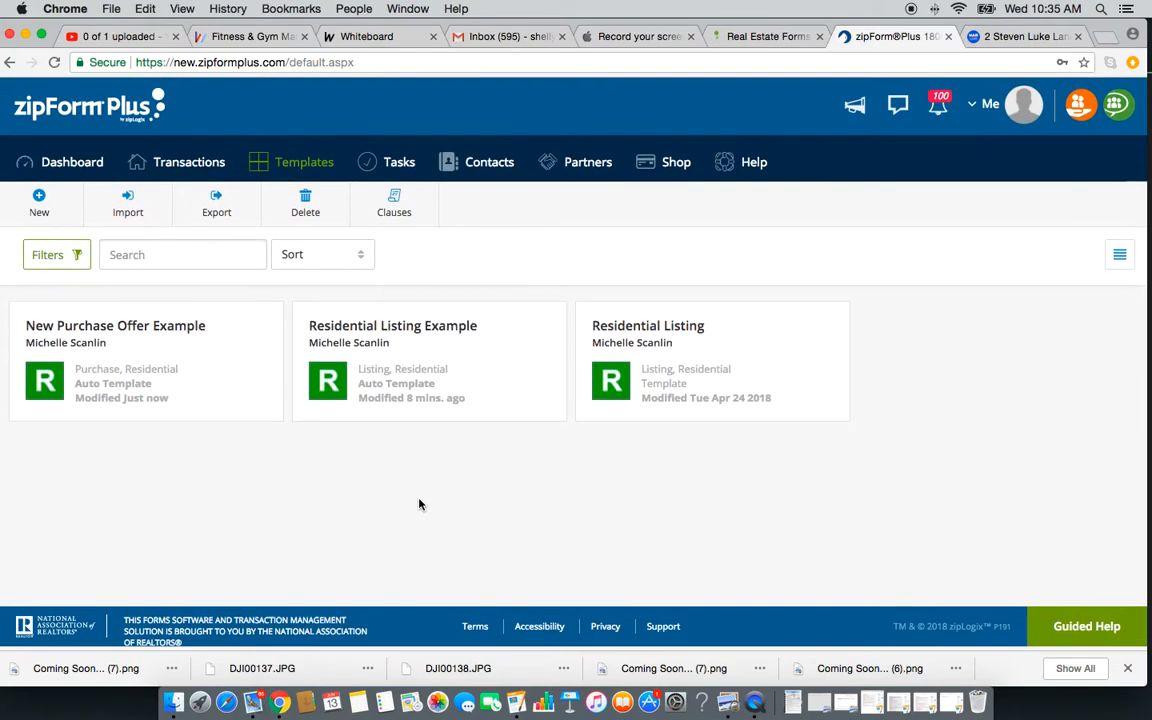
{"action": "left_click", "coordinate": [132, 163]}
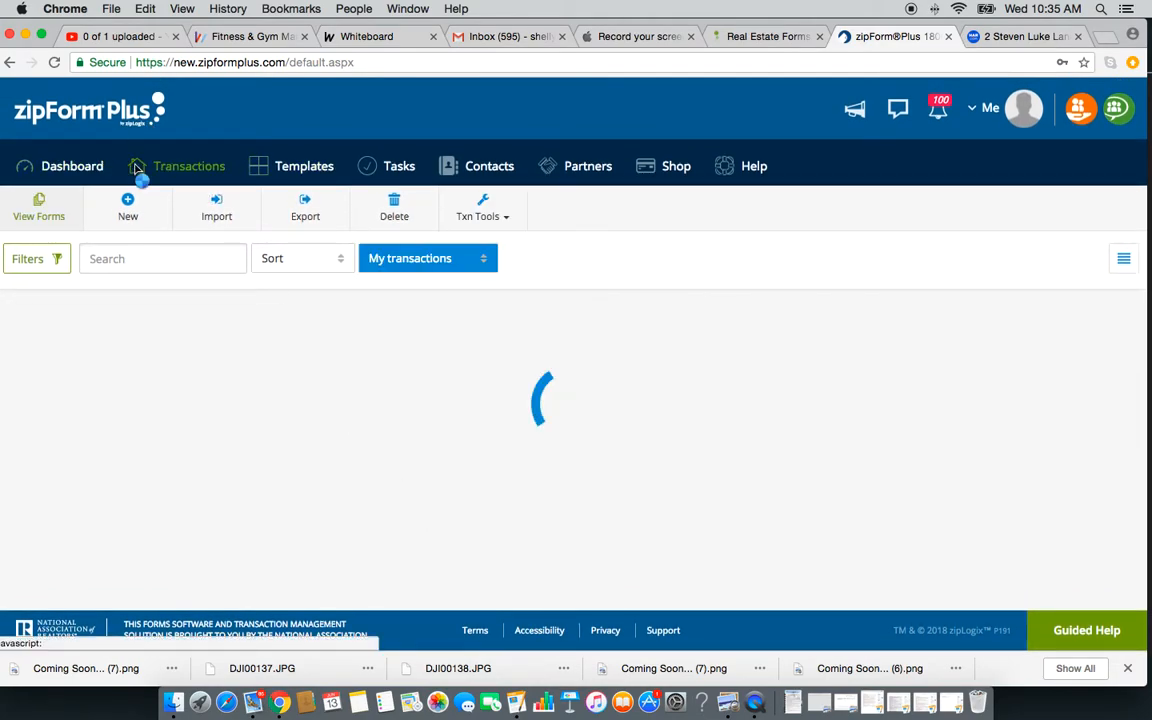
{"action": "scroll", "coordinate": [172, 420], "scroll_direction": "down", "scroll_amount": 5}
{"action": "scroll", "coordinate": [172, 420], "scroll_direction": "up", "scroll_amount": 5}
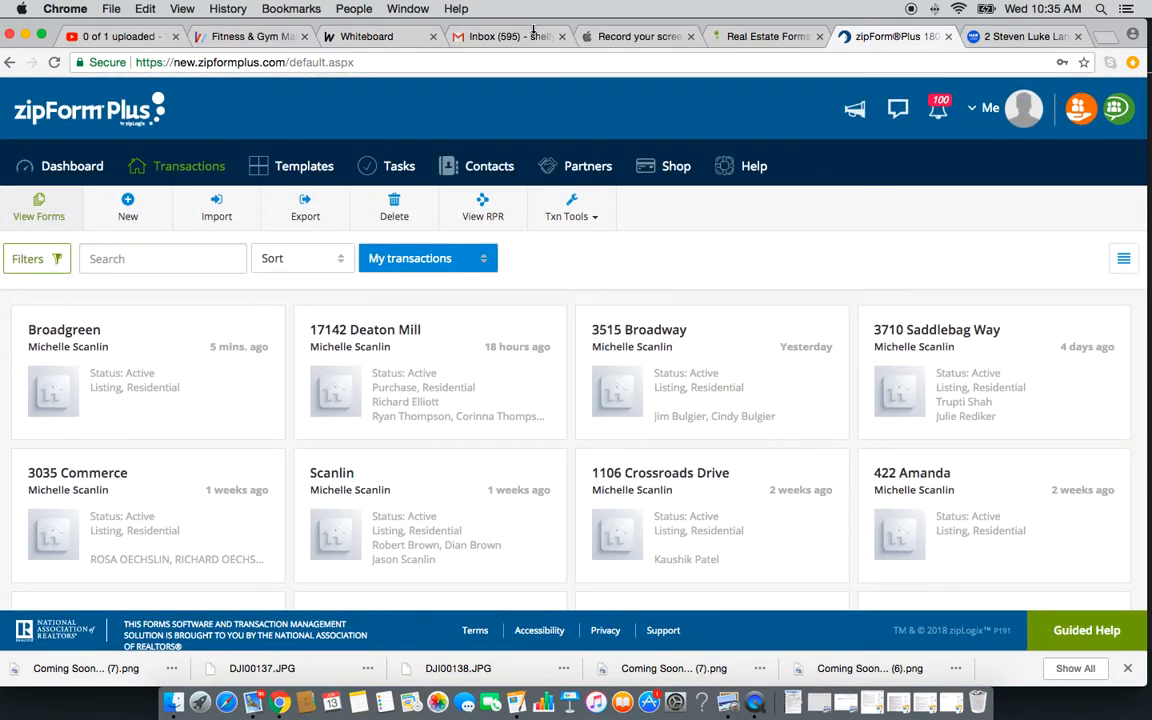
{"action": "mouse_move", "coordinate": [519, 27]}
{"action": "left_mouse_down"}
{"action": "mouse_move", "coordinate": [505, 467]}
{"action": "mouse_move", "coordinate": [503, 51]}
{"action": "mouse_move", "coordinate": [516, 27]}
{"action": "left_mouse_up"}
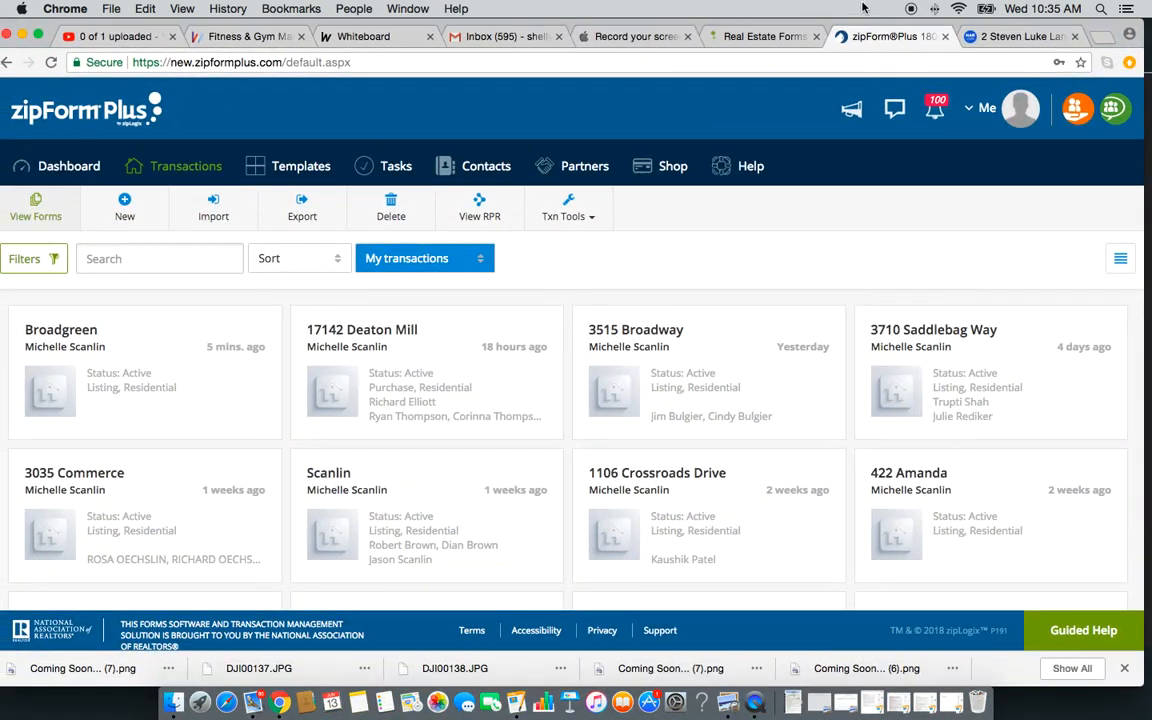